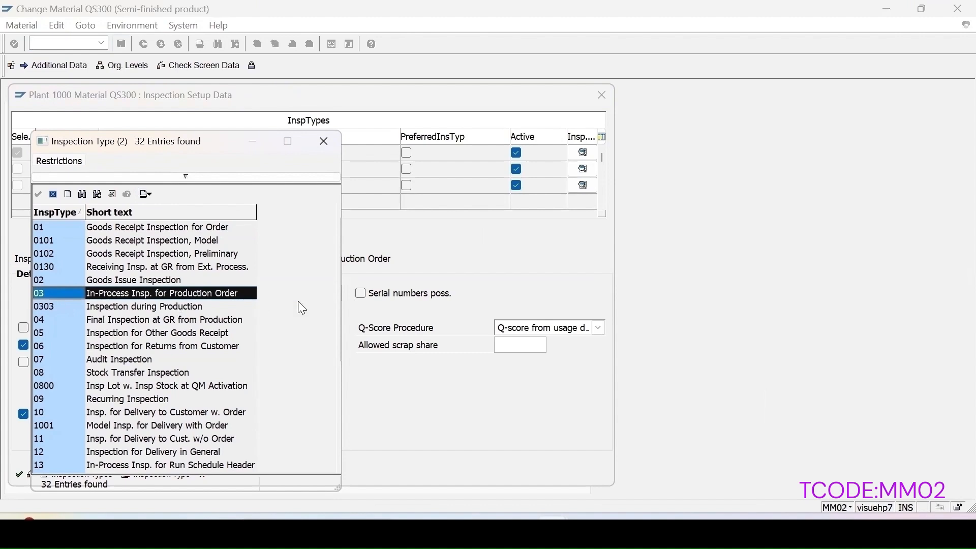
Step: Close the list of available inspection types and return to the inspection setup of material QS300
{"action": "left_click", "coordinate": [324, 145]}
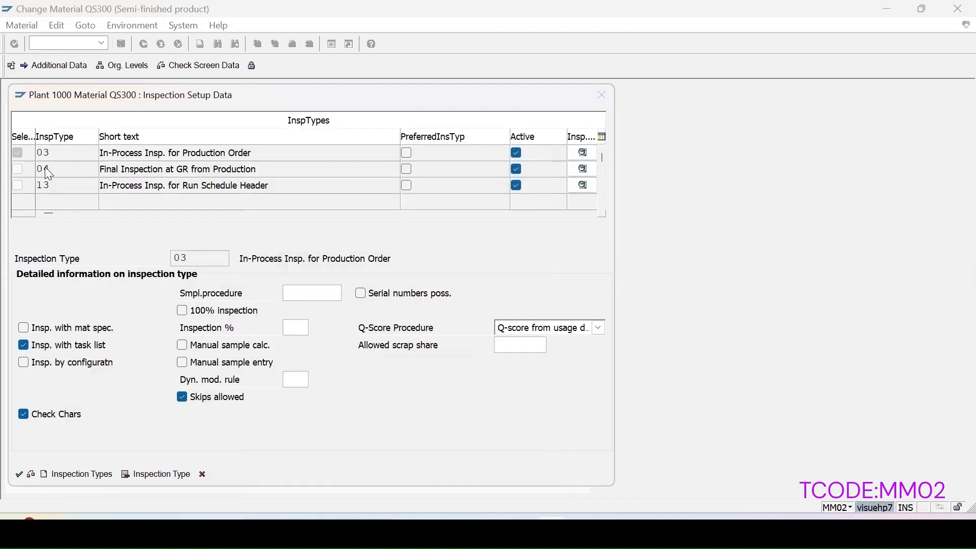
{"action": "left_click", "coordinate": [46, 170]}
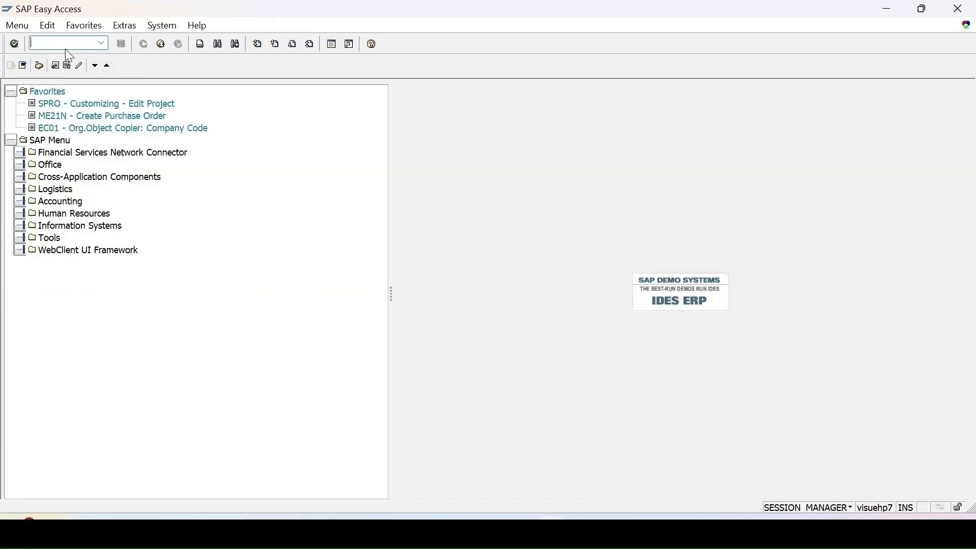
Step: Open material P-200 for change with transaction MM02, in the Quality management view for plant 1000
{"action": "type", "text": "2"}
{"action": "key", "text": "Return"}
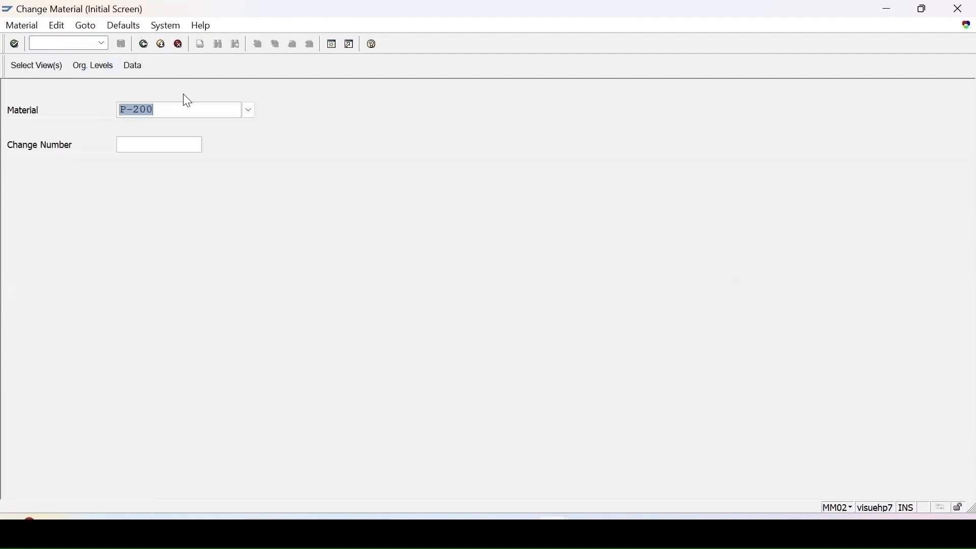
{"action": "key", "text": "Return"}
{"action": "key", "text": "Return"}
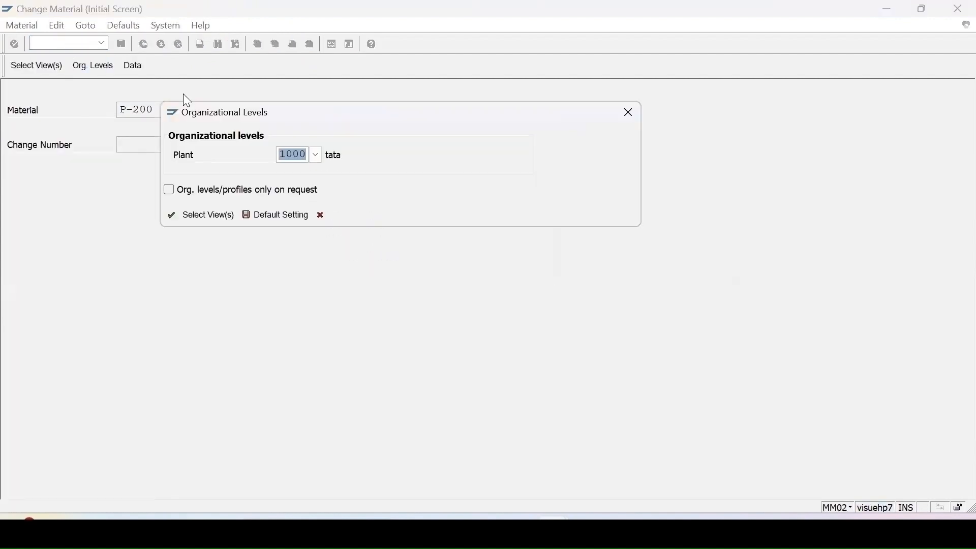
{"action": "key", "text": "Return"}
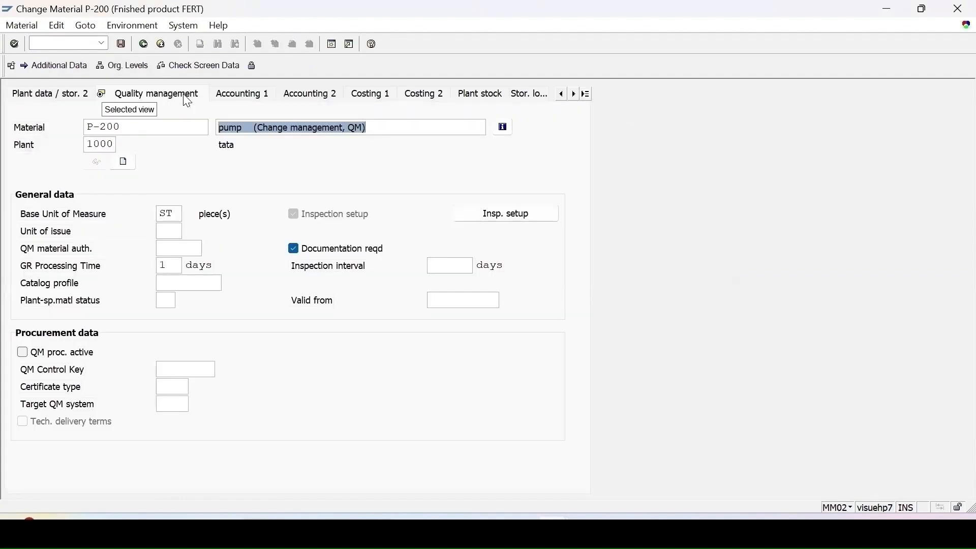
Step: Review the inspection setup of material P-200, confirm it and save the material
{"action": "left_click", "coordinate": [509, 215]}
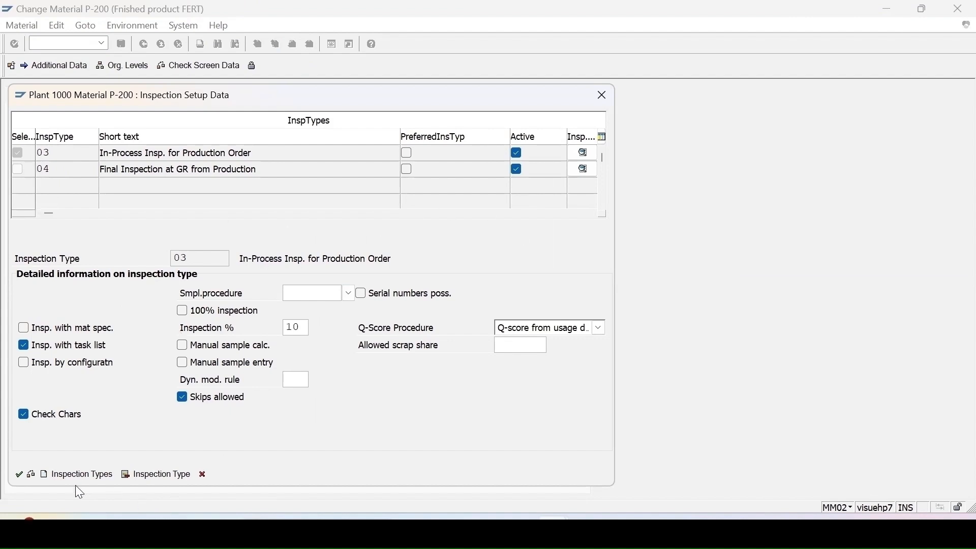
{"action": "left_click", "coordinate": [19, 475]}
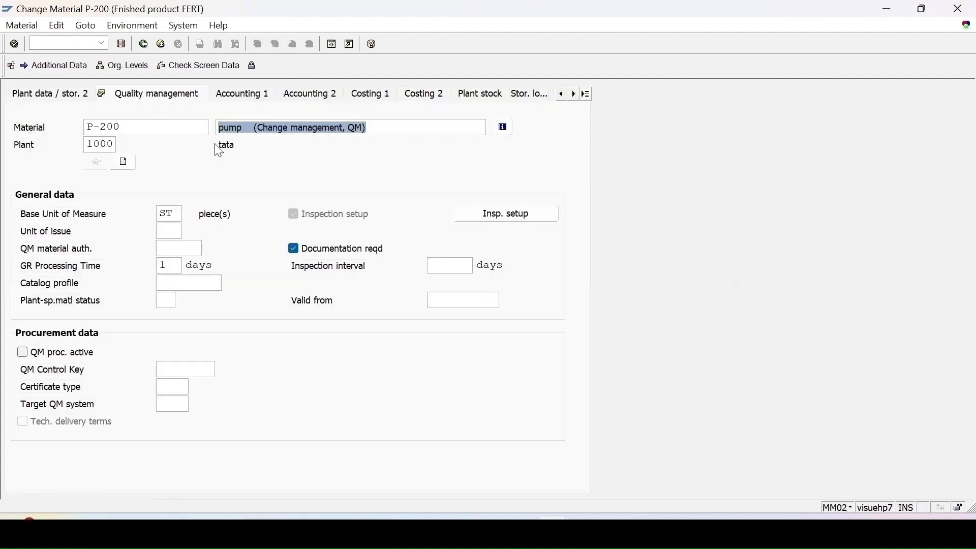
{"action": "left_click", "coordinate": [121, 43]}
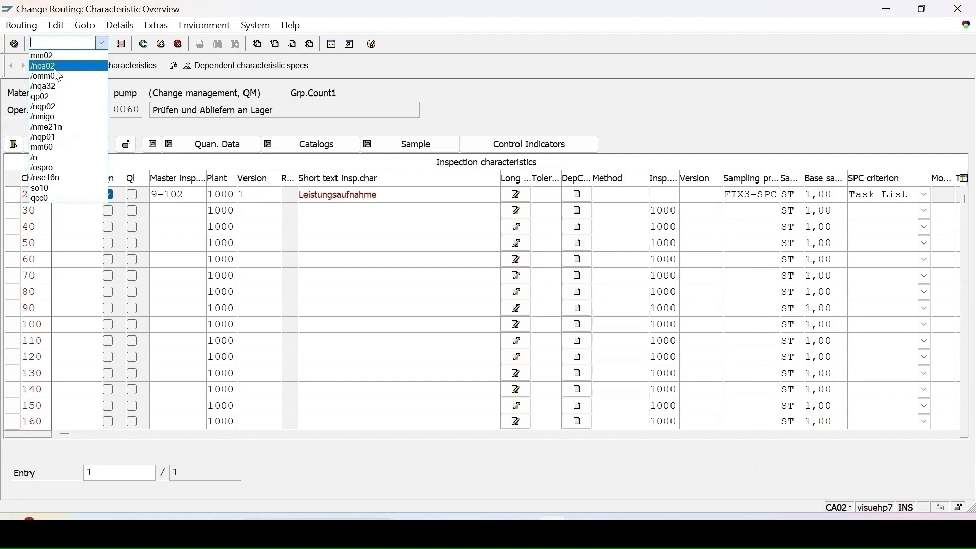
Step: Start transaction CA02 and open the routing of material P-200 in plant 1000
{"action": "left_click", "coordinate": [54, 68]}
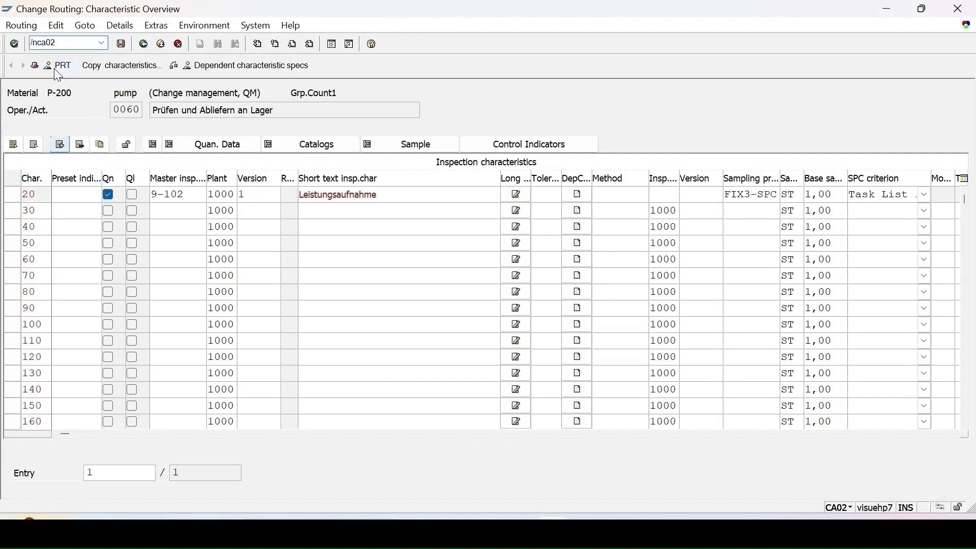
{"action": "key", "text": "Return"}
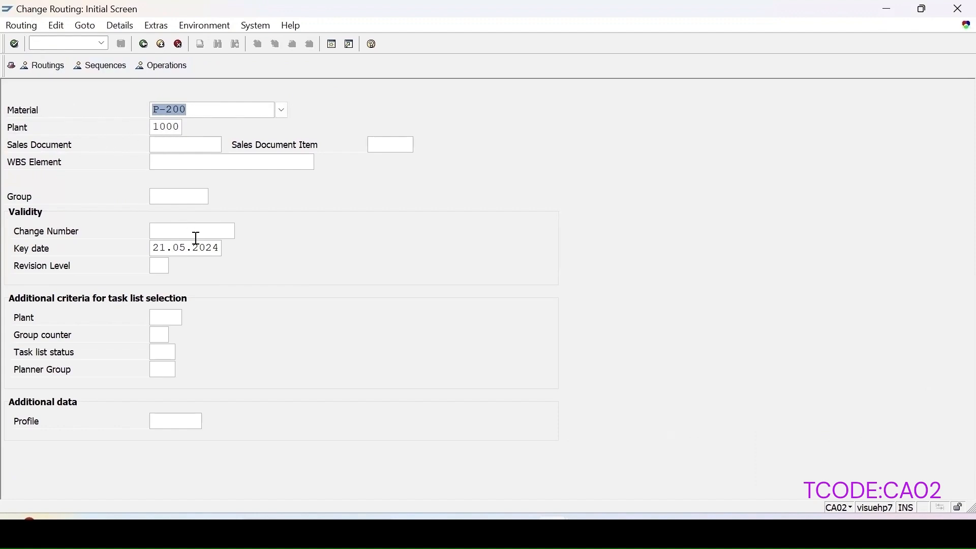
{"action": "key", "text": "Return"}
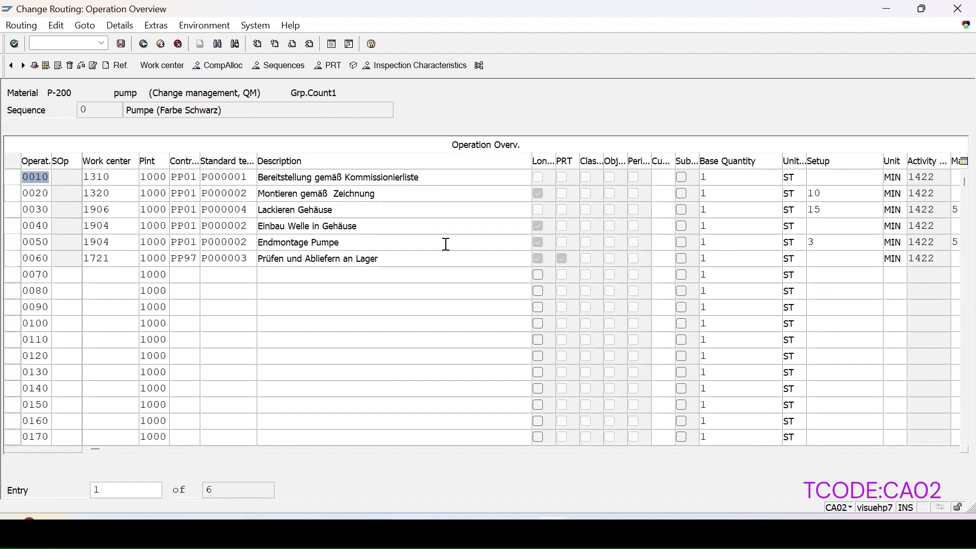
Step: Open the routing's header details and look up the possible task list status values
{"action": "left_click", "coordinate": [190, 450]}
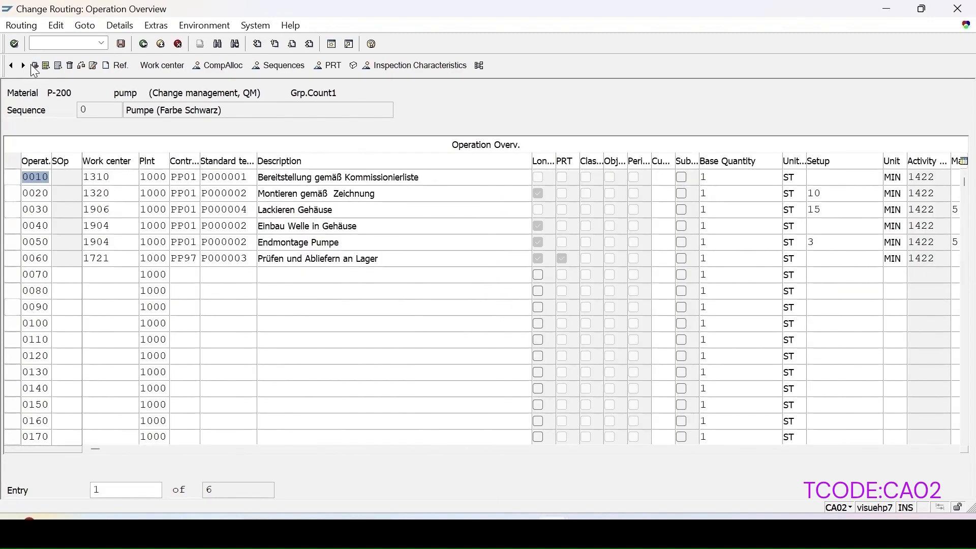
{"action": "left_click", "coordinate": [34, 66]}
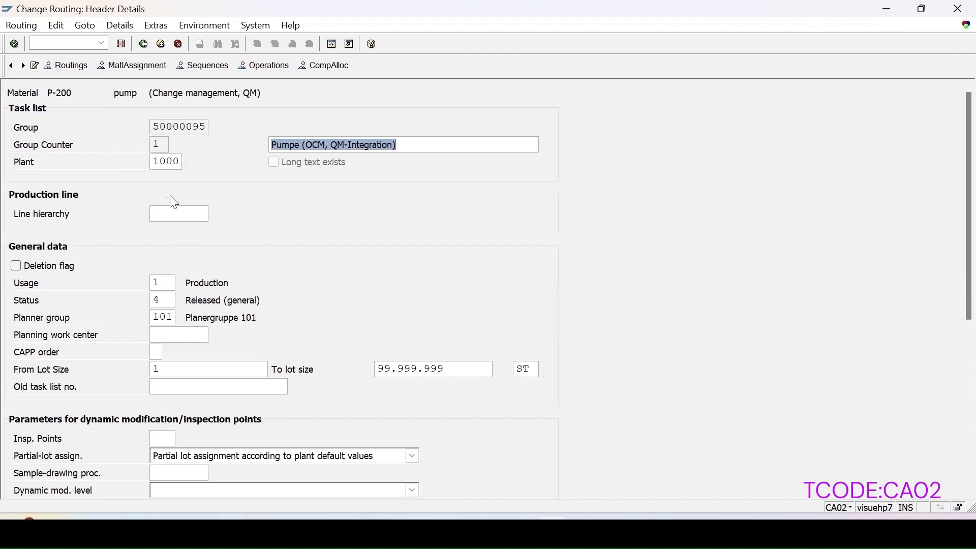
{"action": "left_click", "coordinate": [163, 302]}
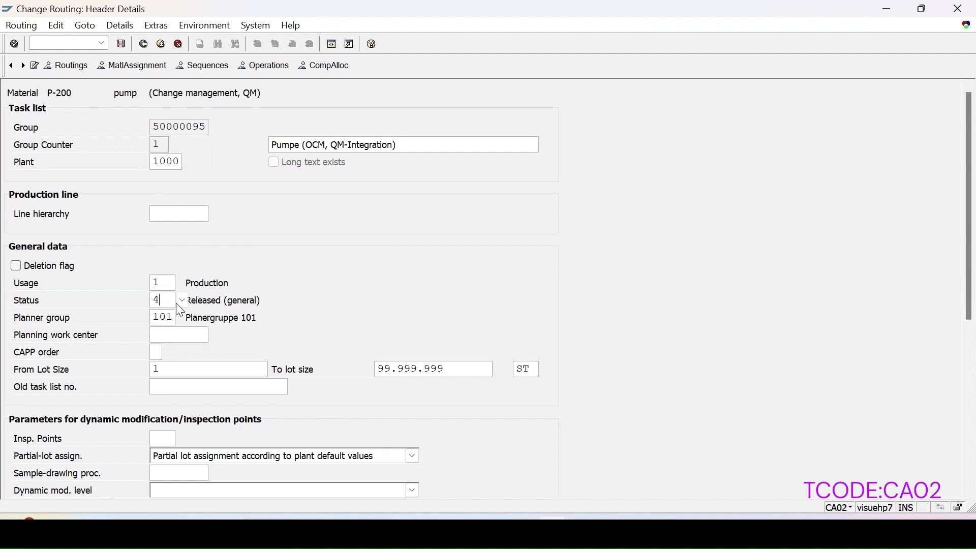
{"action": "key", "text": "F4"}
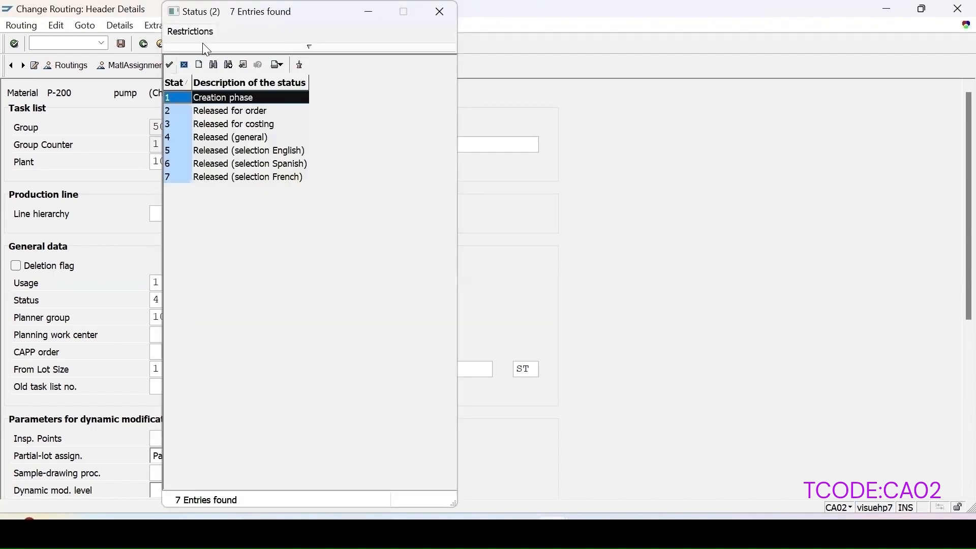
{"action": "left_click", "coordinate": [185, 65]}
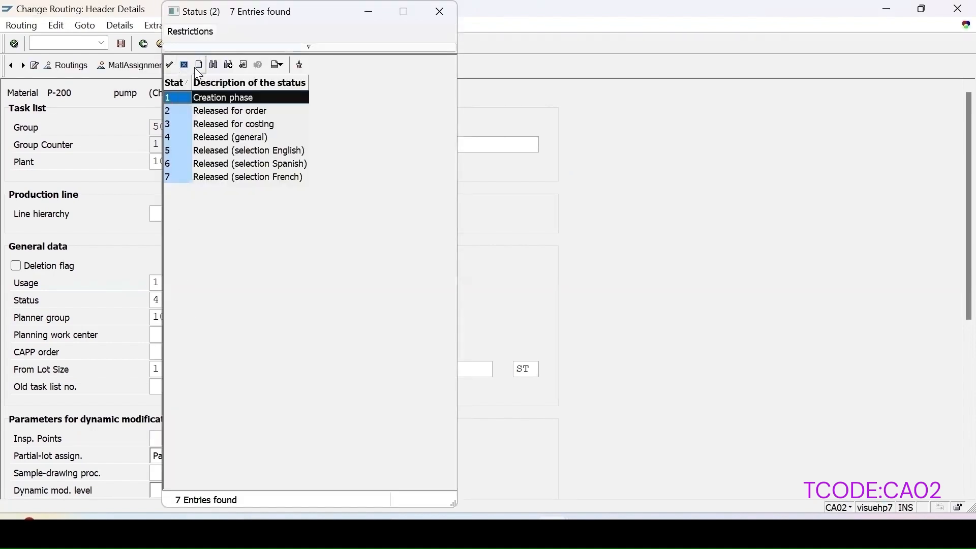
{"action": "left_click", "coordinate": [184, 66]}
Step: Look up the possible task list usages and review the remaining header details of the routing
{"action": "left_click", "coordinate": [156, 283]}
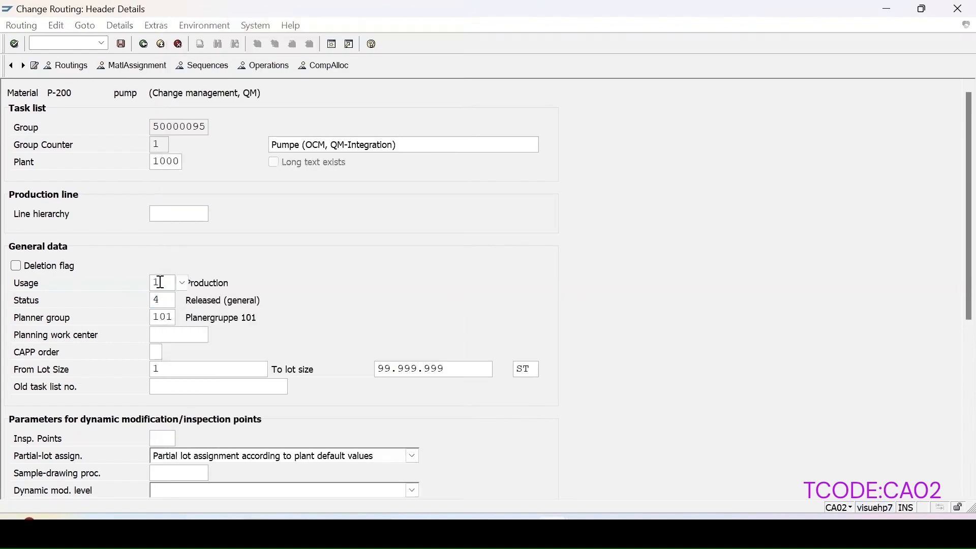
{"action": "left_click", "coordinate": [182, 283]}
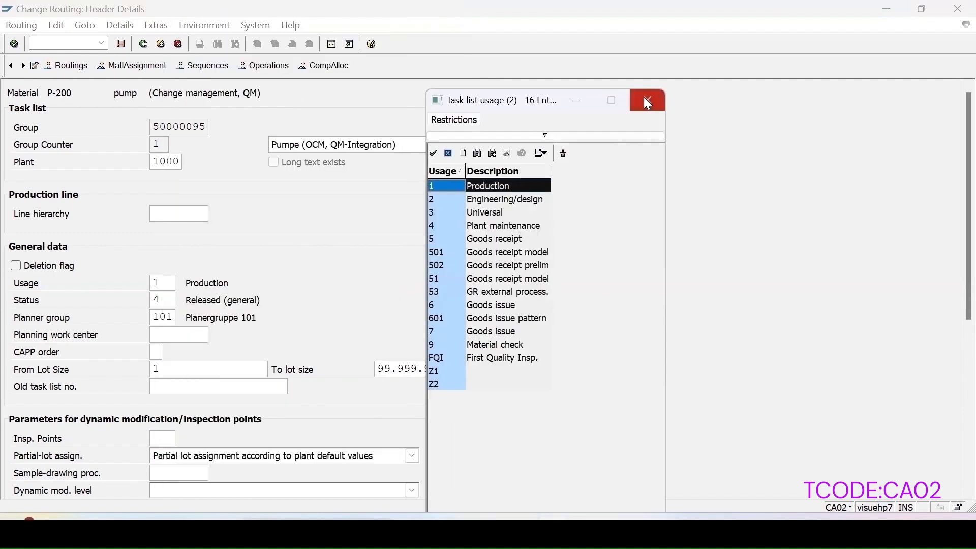
{"action": "left_click", "coordinate": [646, 102]}
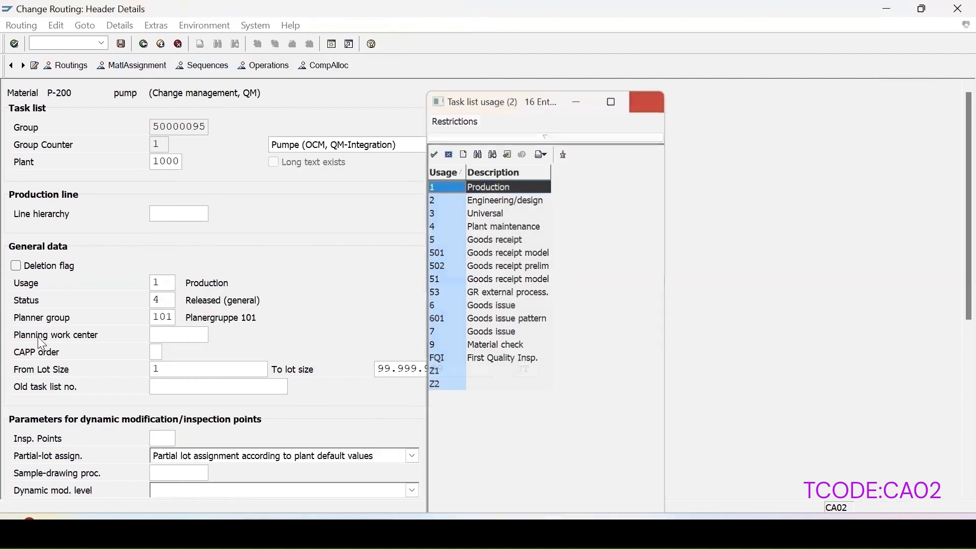
{"action": "scroll", "coordinate": [239, 364], "scroll_direction": "down", "scroll_amount": 5}
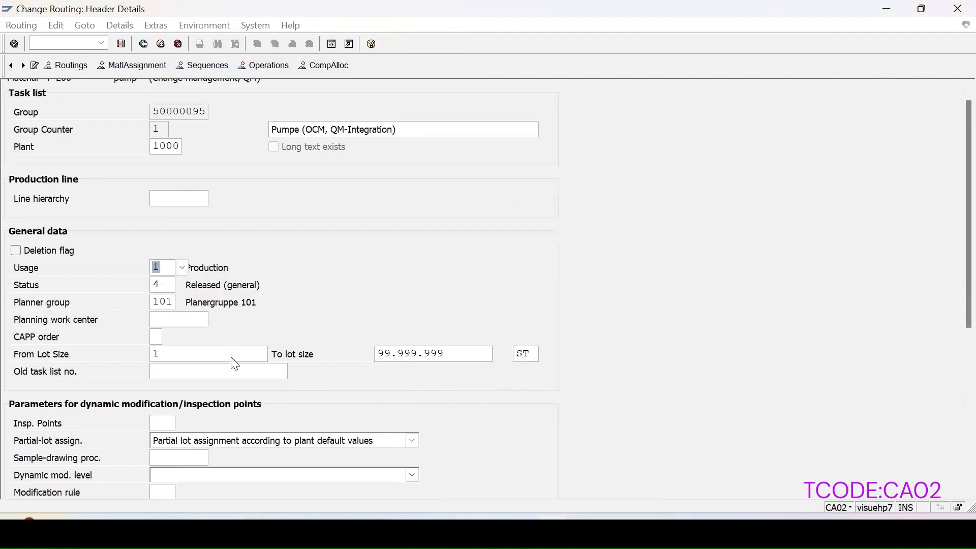
{"action": "scroll", "coordinate": [235, 358], "scroll_direction": "down", "scroll_amount": 9}
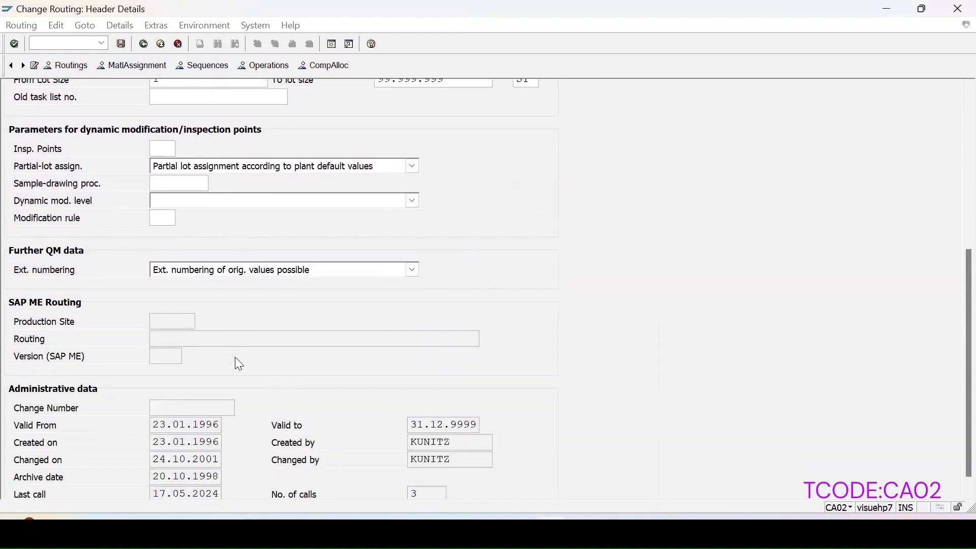
{"action": "scroll", "coordinate": [239, 365], "scroll_direction": "up", "scroll_amount": 10}
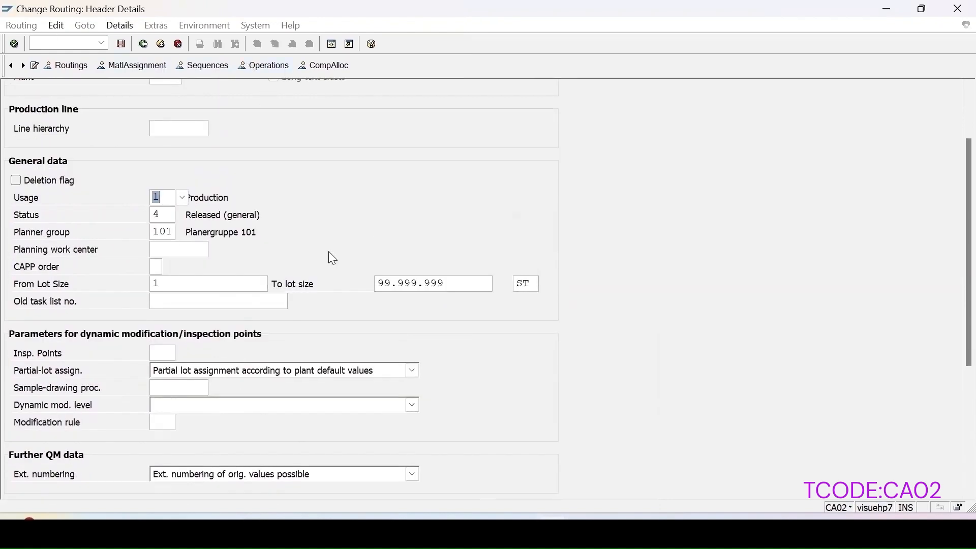
Step: Return to the operation overview and view the inspection characteristics of operation 0010
{"action": "left_click", "coordinate": [271, 69]}
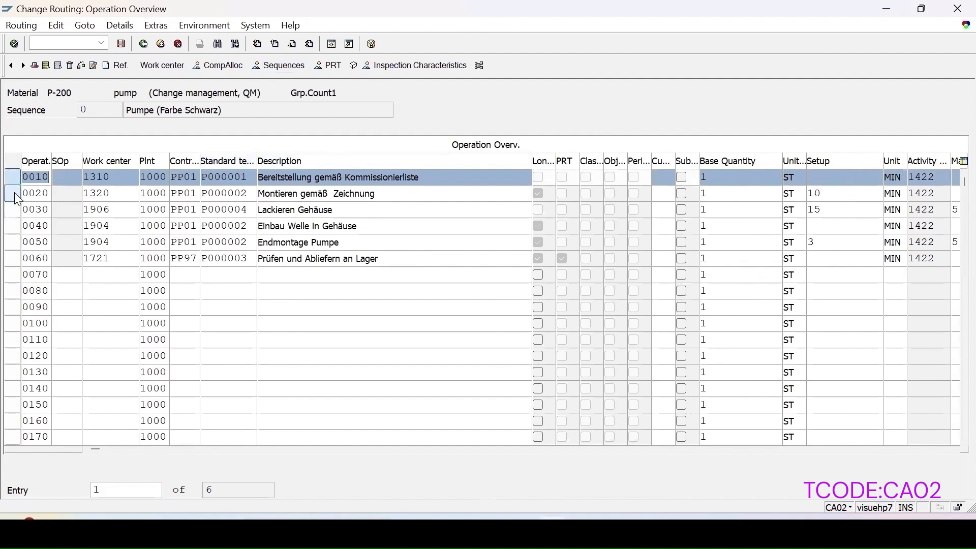
{"action": "left_click", "coordinate": [13, 193]}
{"action": "left_click", "coordinate": [12, 177]}
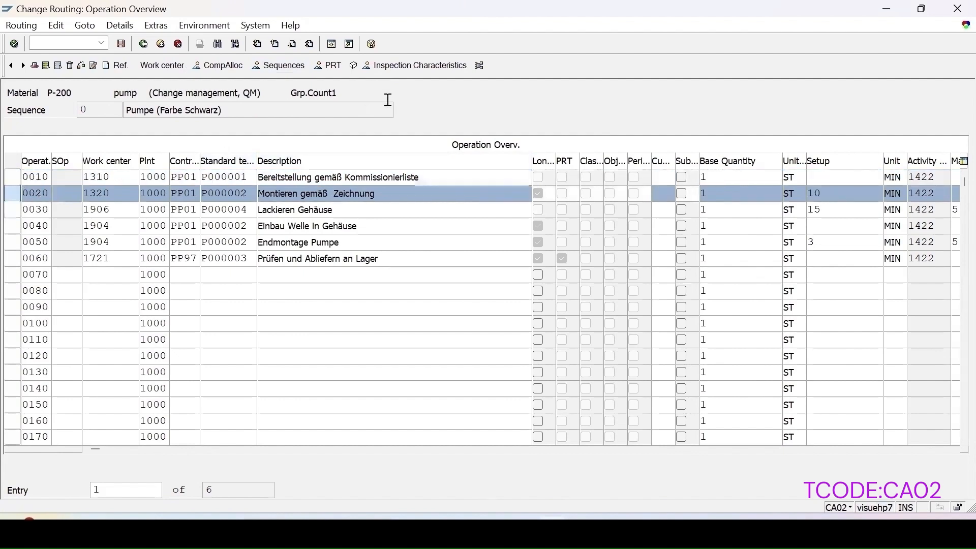
{"action": "left_click", "coordinate": [18, 212]}
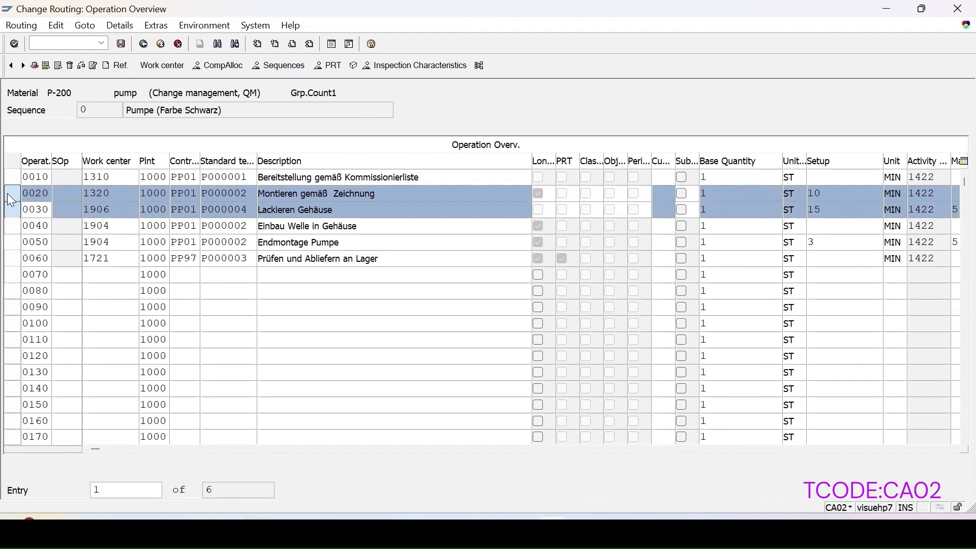
{"action": "left_click", "coordinate": [12, 197]}
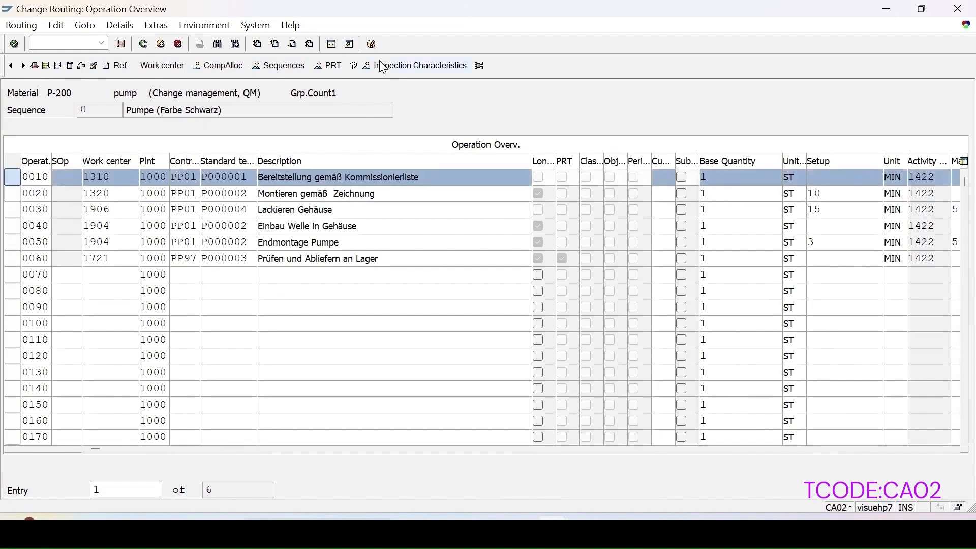
{"action": "left_click", "coordinate": [390, 70]}
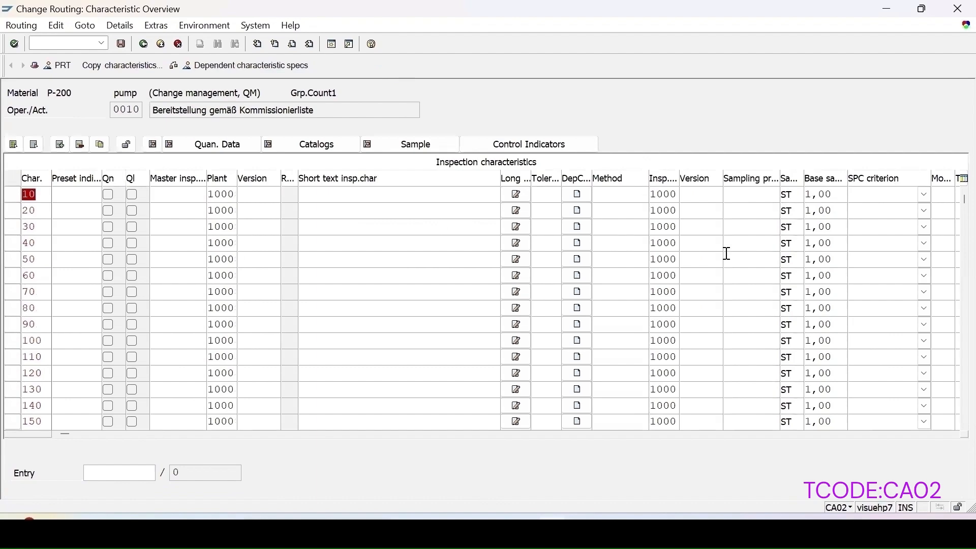
Step: Go back to the operation overview and view the inspection characteristics of operation 0050
{"action": "left_click", "coordinate": [145, 44]}
{"action": "left_click", "coordinate": [12, 243]}
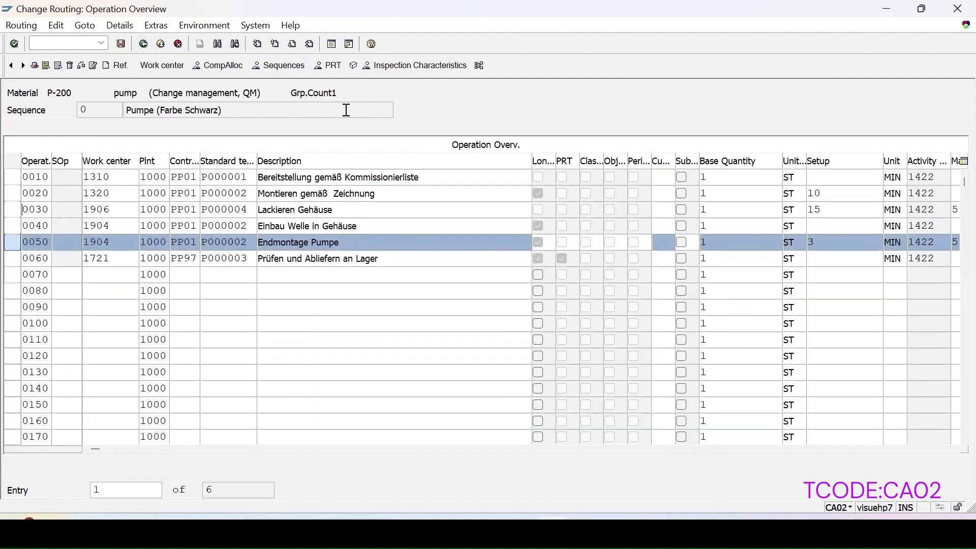
{"action": "left_click", "coordinate": [402, 69]}
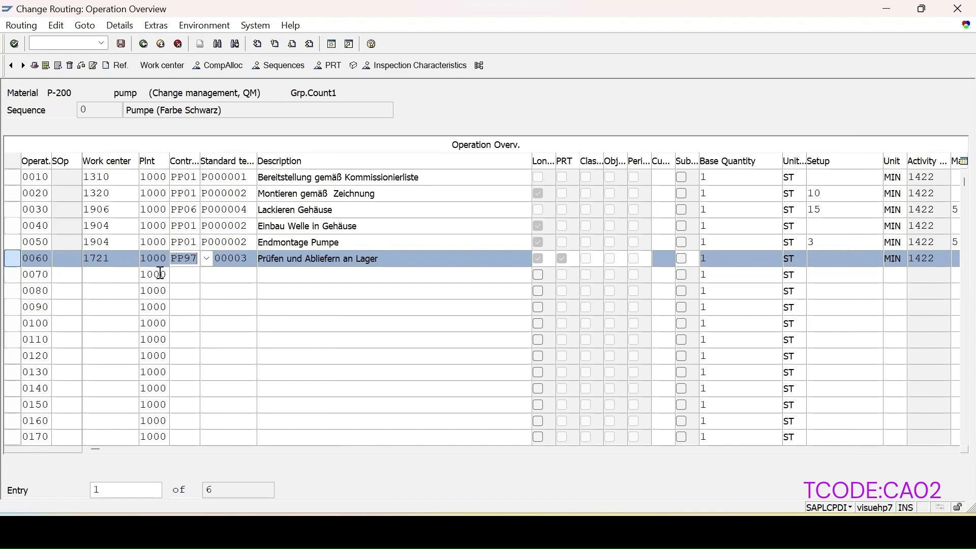
Step: List the available control keys for operation 0060 and browse to the in-house production PP keys
{"action": "left_click", "coordinate": [206, 260]}
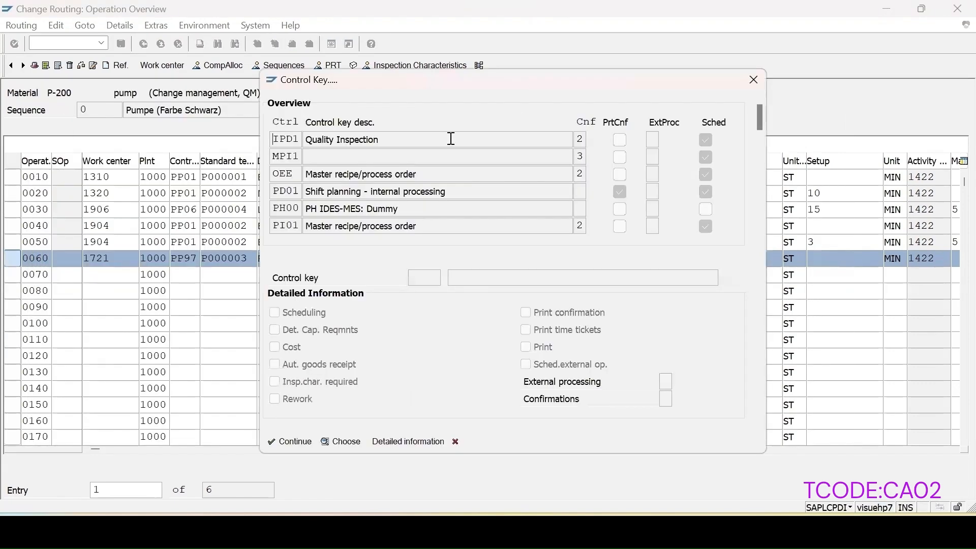
{"action": "left_click_drag", "start_coordinate": [761, 126], "coordinate": [767, 180]}
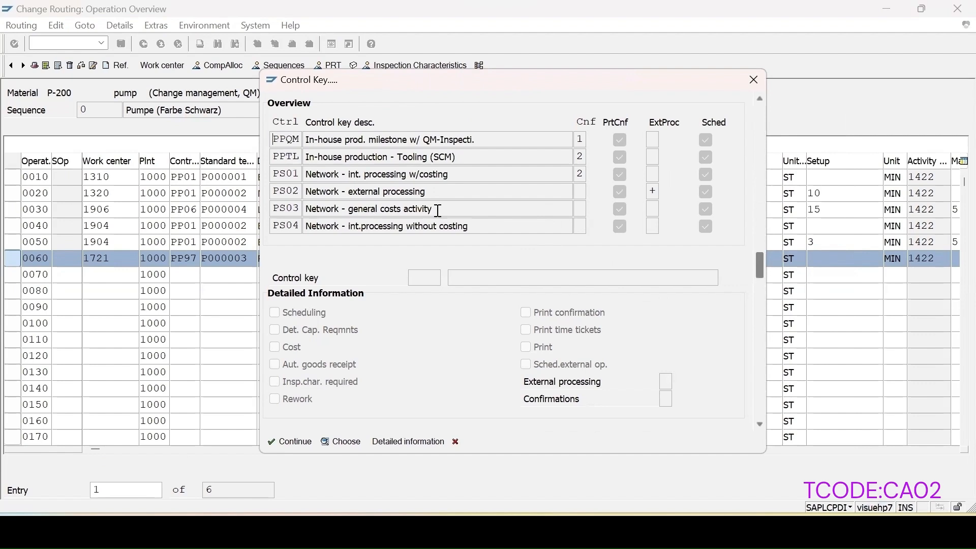
{"action": "scroll", "coordinate": [448, 198], "scroll_direction": "up", "scroll_amount": 3}
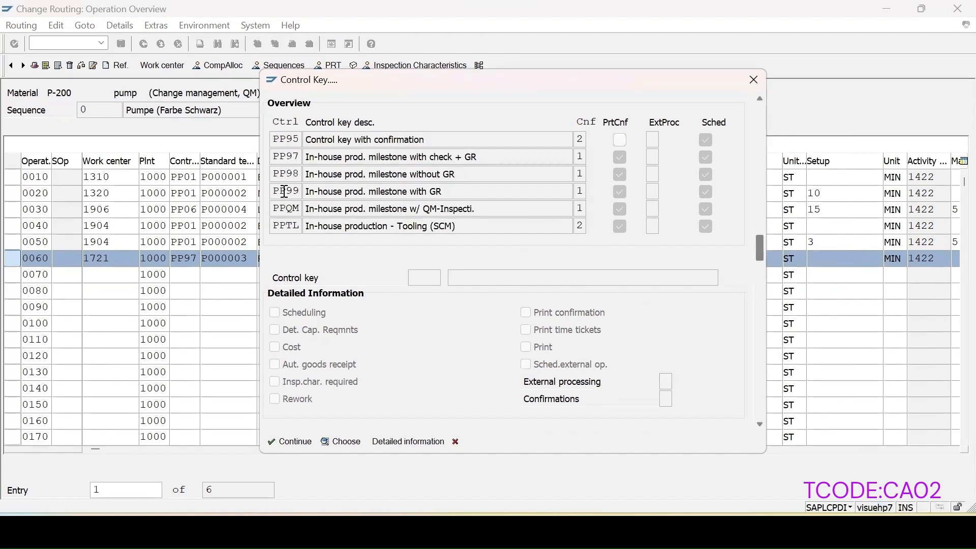
{"action": "scroll", "coordinate": [370, 198], "scroll_direction": "up", "scroll_amount": 2}
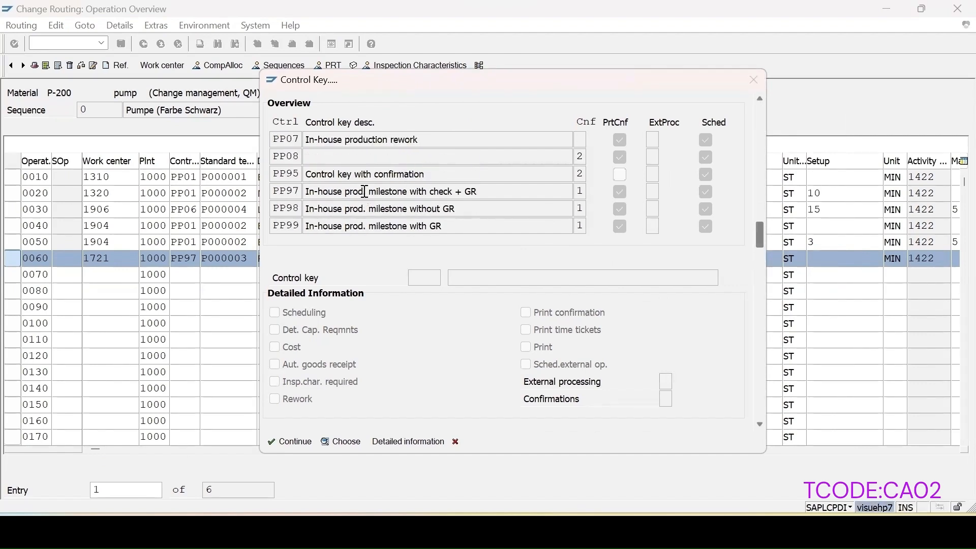
{"action": "scroll", "coordinate": [351, 173], "scroll_direction": "up", "scroll_amount": 1}
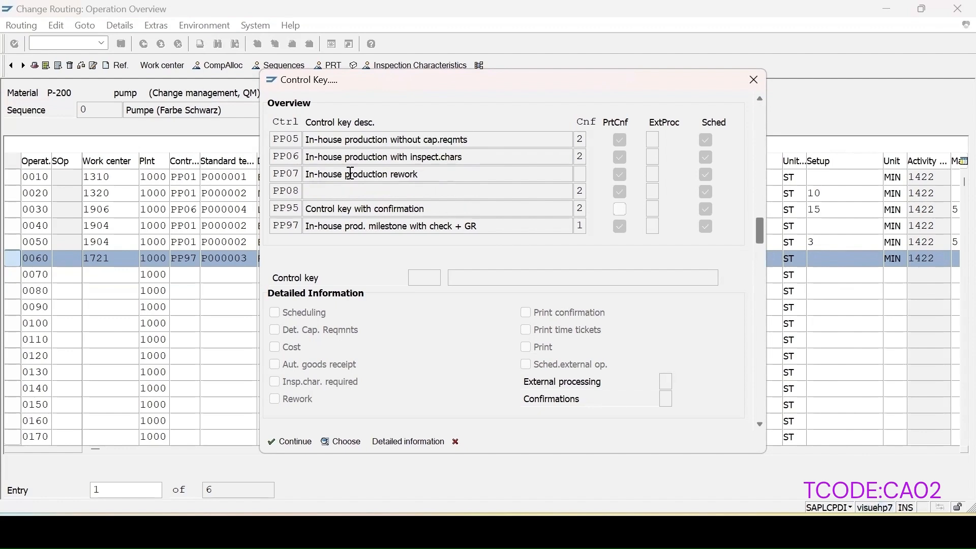
Step: Show the detailed information for control keys PP05 and PP06
{"action": "left_click", "coordinate": [281, 140]}
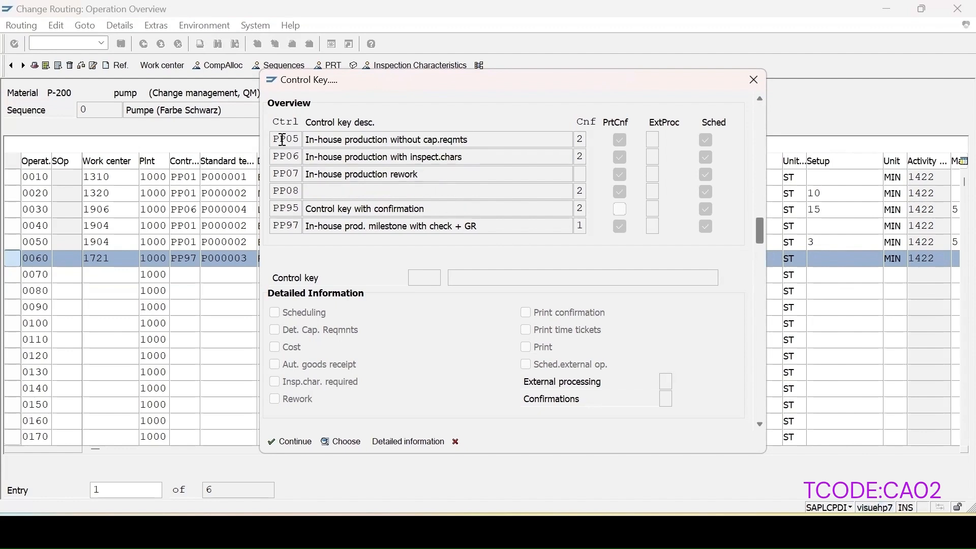
{"action": "left_click", "coordinate": [410, 444]}
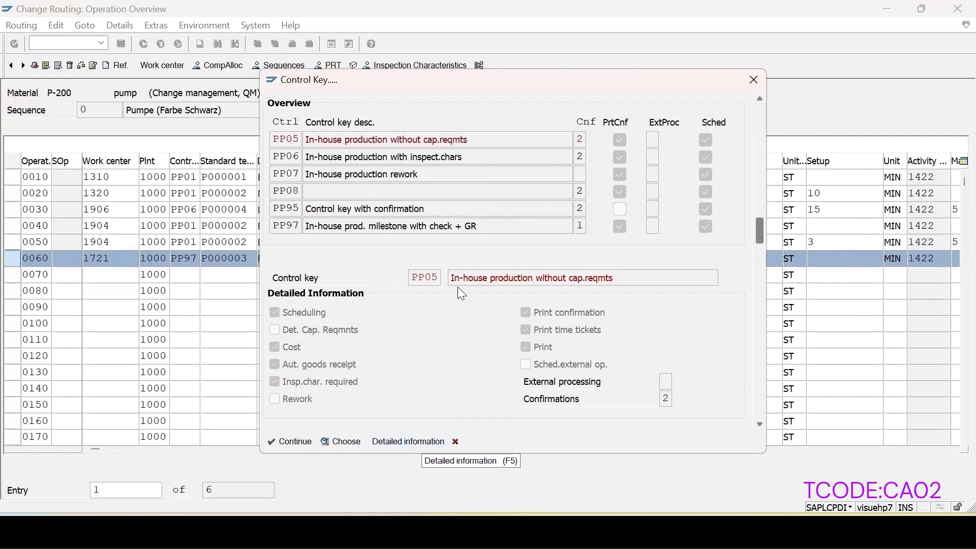
{"action": "left_click", "coordinate": [288, 155]}
{"action": "left_click", "coordinate": [409, 445]}
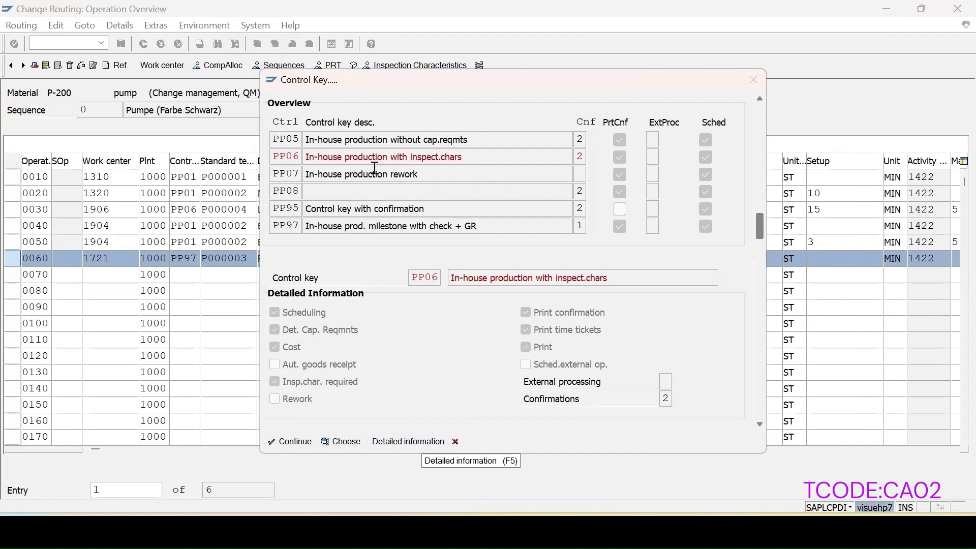
Step: Show the detailed information for control key PP01 and close the control key list without choosing one
{"action": "scroll", "coordinate": [376, 173], "scroll_direction": "up", "scroll_amount": 2}
{"action": "scroll", "coordinate": [375, 168], "scroll_direction": "up", "scroll_amount": 2}
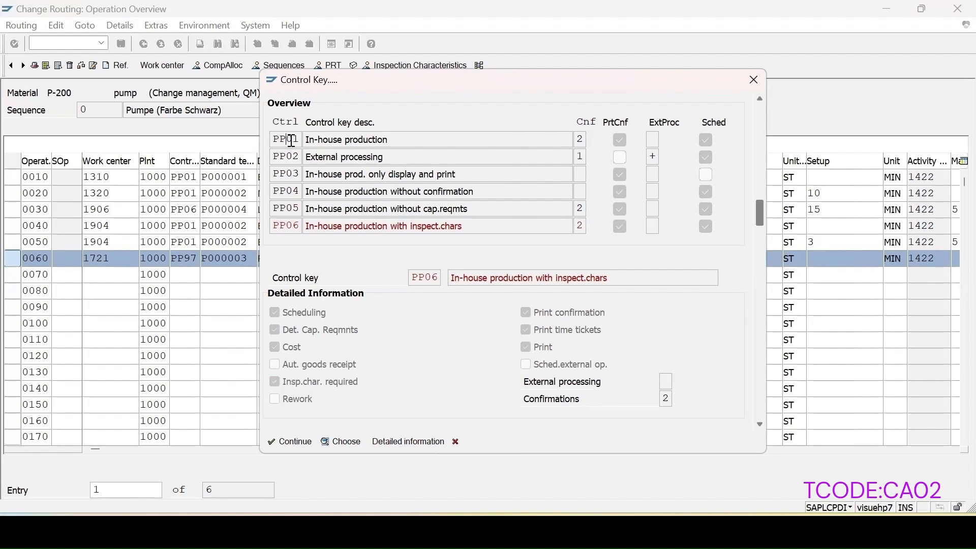
{"action": "left_click", "coordinate": [402, 442]}
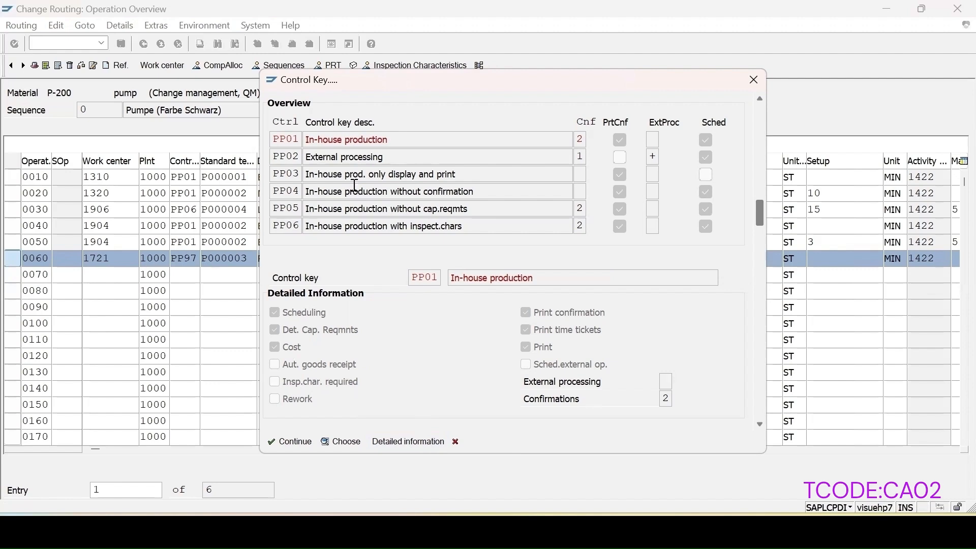
{"action": "left_click", "coordinate": [754, 80]}
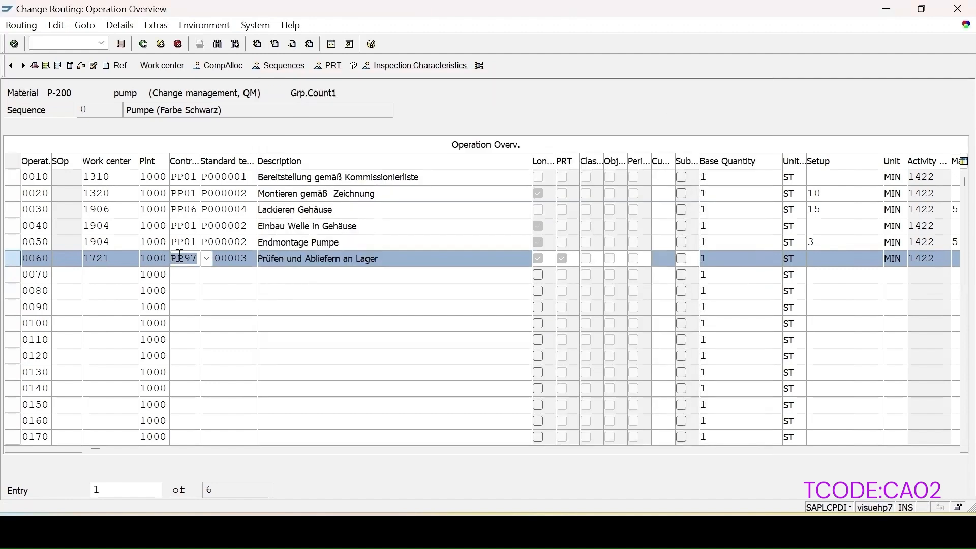
Step: Try to change the control key of operation 0060 to PP06
{"action": "type", "text": "PP05"}
{"action": "key", "text": "BackSpace"}
{"action": "type", "text": "6"}
{"action": "key", "text": "Return"}
Step: Open the inspection characteristics of operation 0060 and add master inspection characteristic SIZE as characteristic 30
{"action": "left_click", "coordinate": [449, 67]}
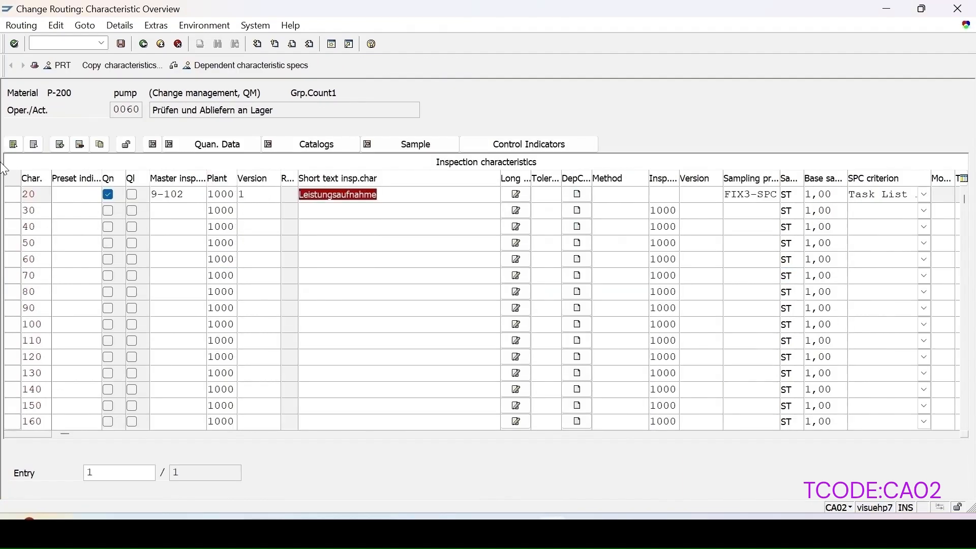
{"action": "left_click", "coordinate": [172, 212]}
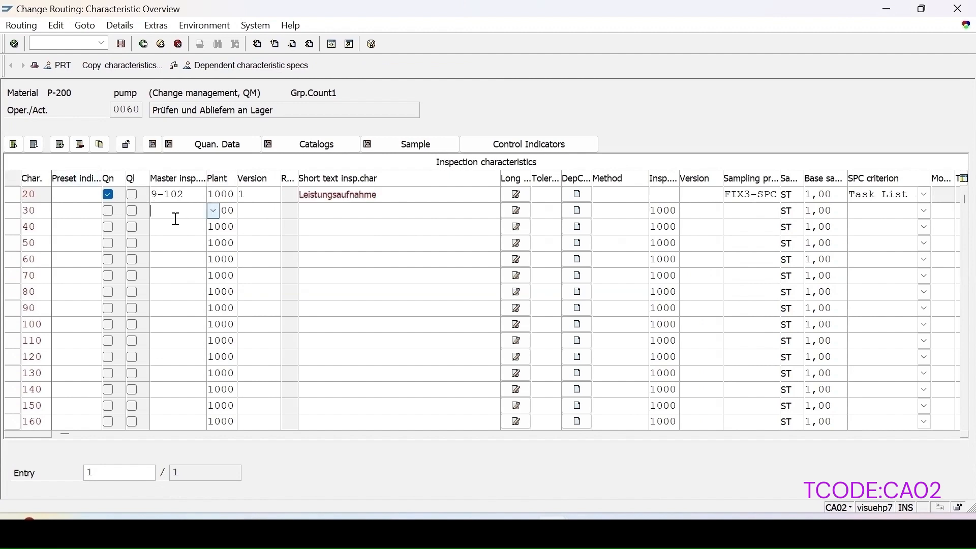
{"action": "type", "text": "si"}
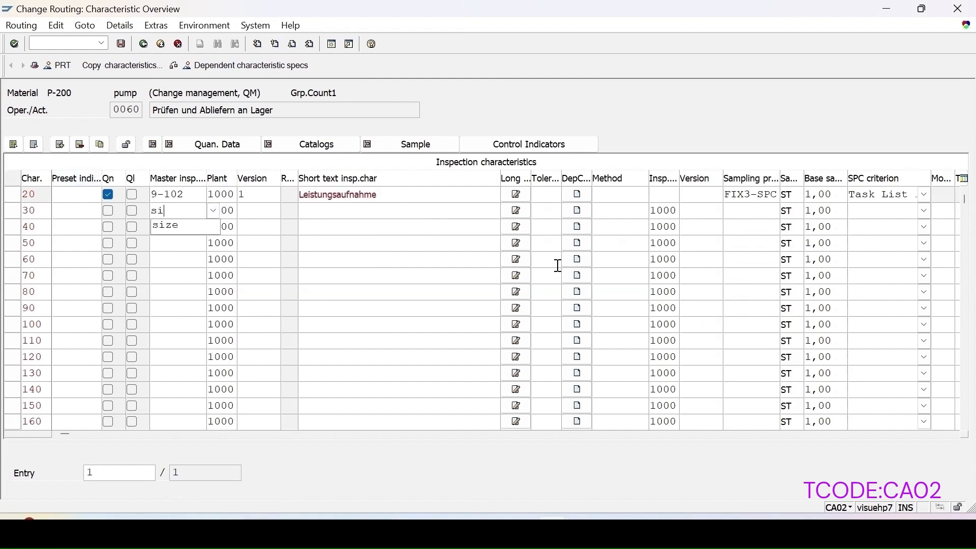
{"action": "type", "text": "ze"}
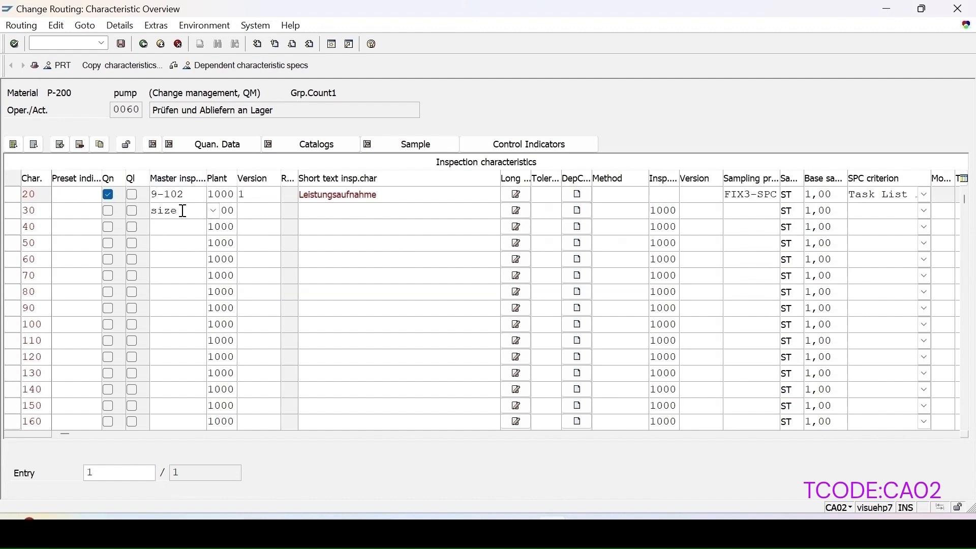
{"action": "key", "text": "Return"}
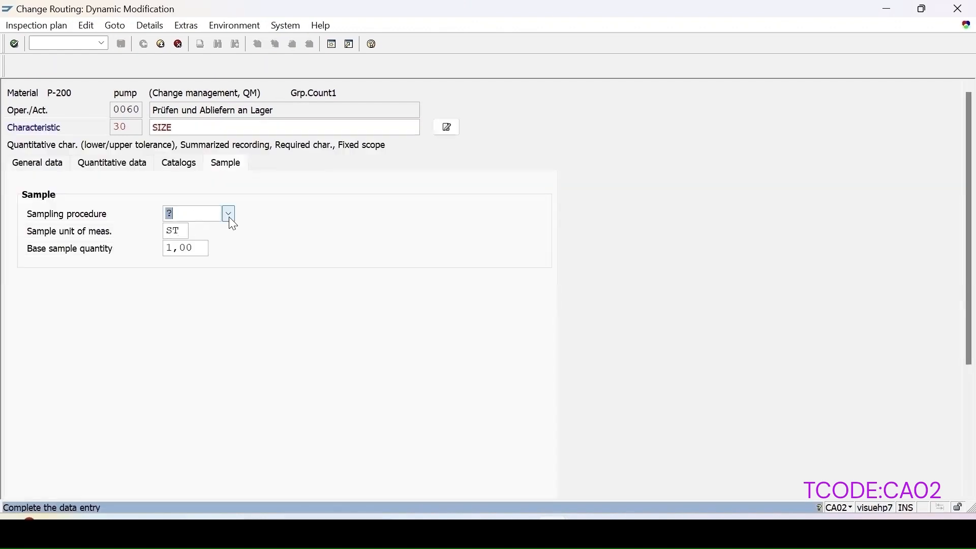
Step: Assign sampling procedure TOMAR_FI to characteristic SIZE and keep the data when leaving its details
{"action": "key", "text": "F4"}
{"action": "scroll", "coordinate": [338, 337], "scroll_direction": "down", "scroll_amount": 10}
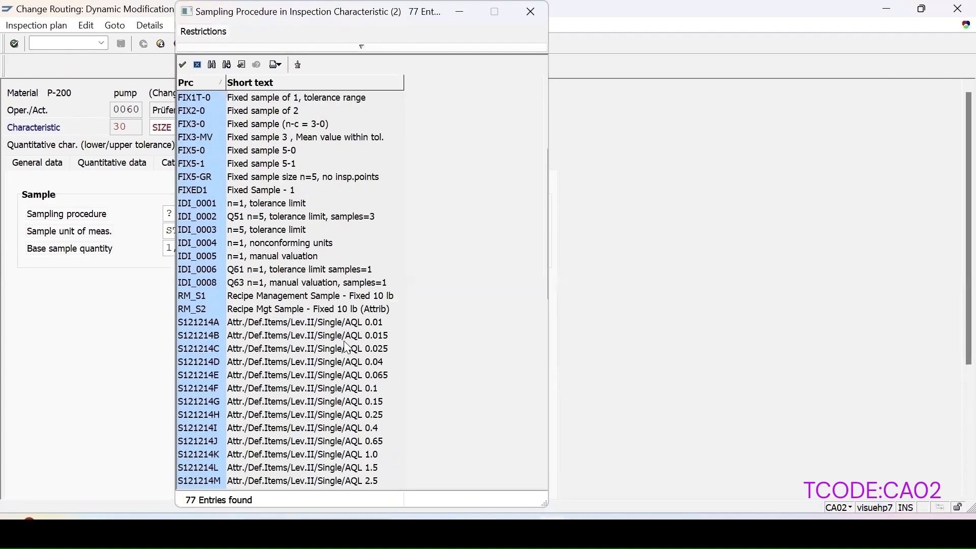
{"action": "left_click", "coordinate": [266, 404]}
{"action": "double_click", "coordinate": [266, 404]}
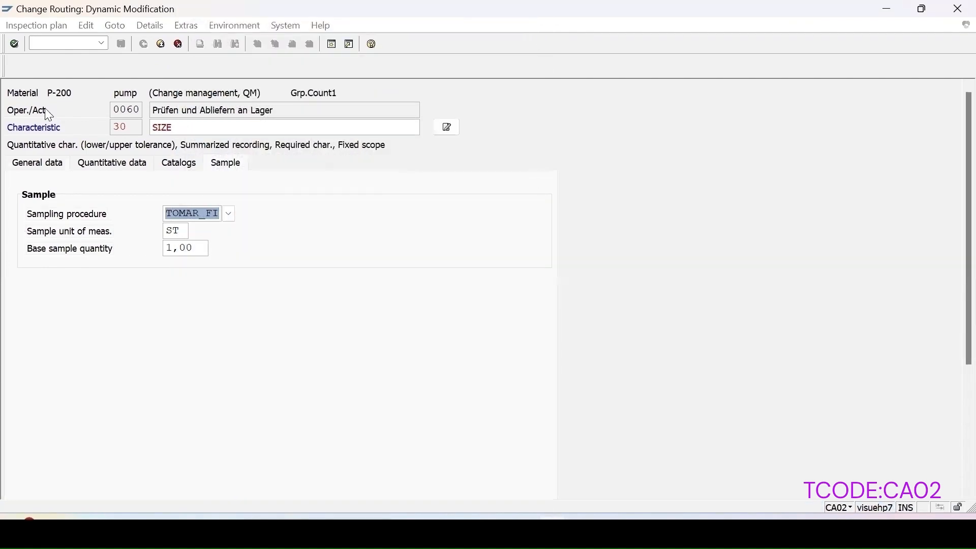
{"action": "left_click", "coordinate": [159, 44]}
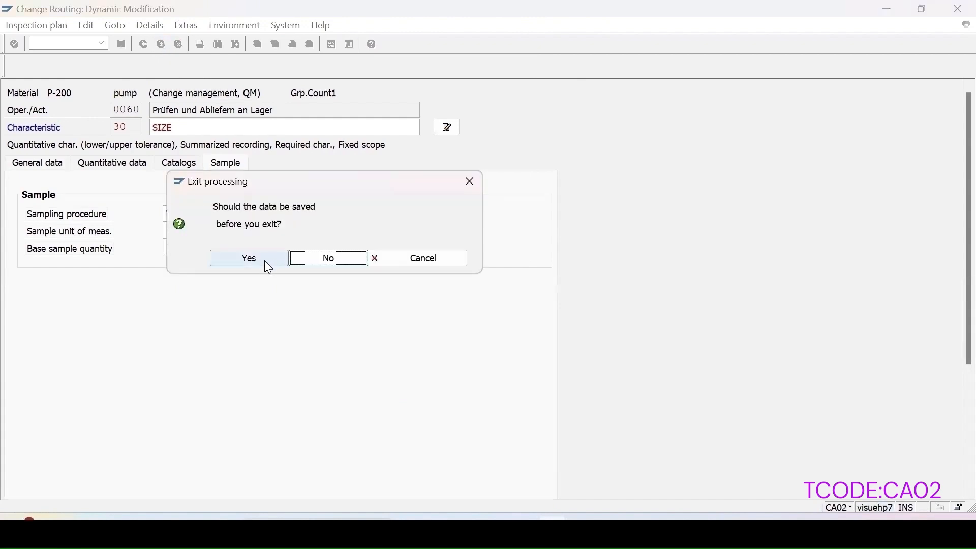
{"action": "left_click", "coordinate": [265, 262]}
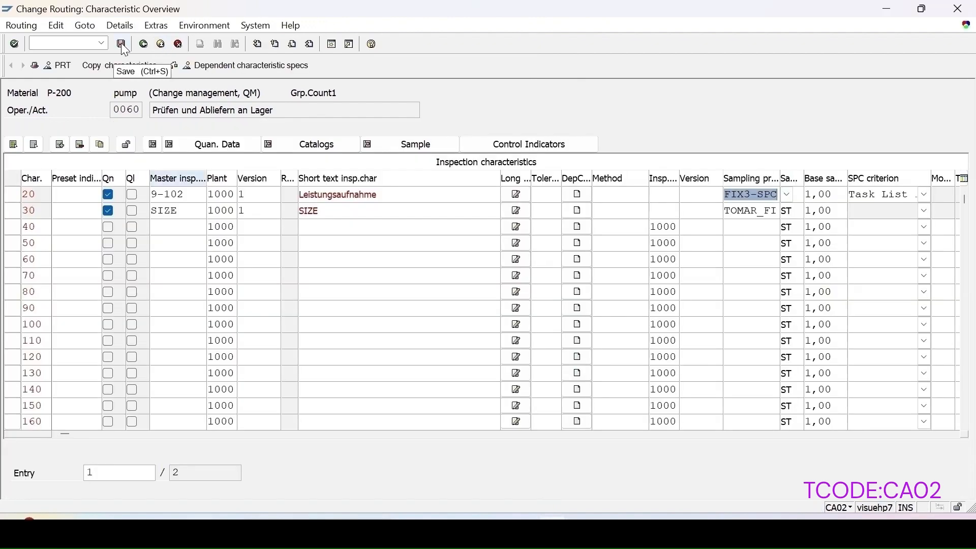
Step: Reopen the inspection characteristics of operation 0060 by way of the routing header and operation overview, and save the routing
{"action": "left_click", "coordinate": [35, 67]}
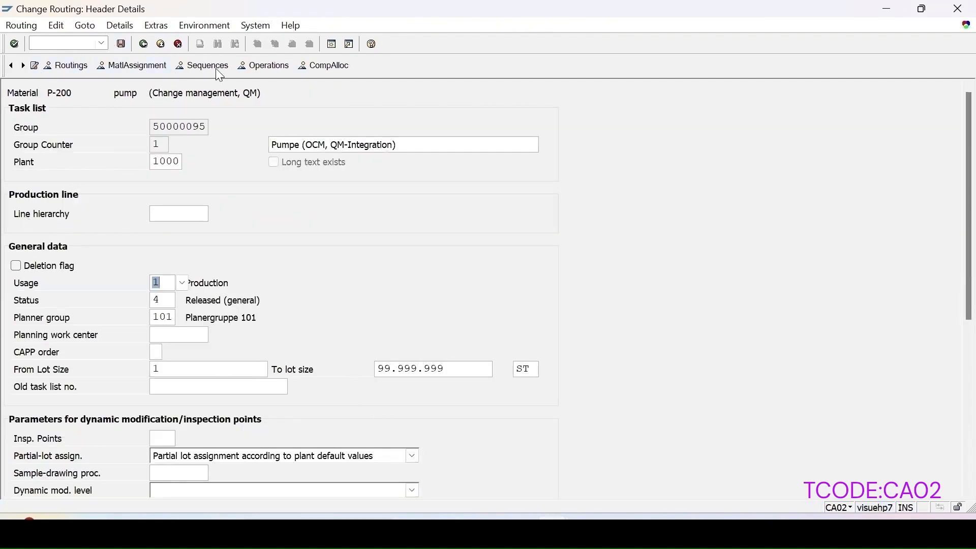
{"action": "left_click", "coordinate": [248, 66]}
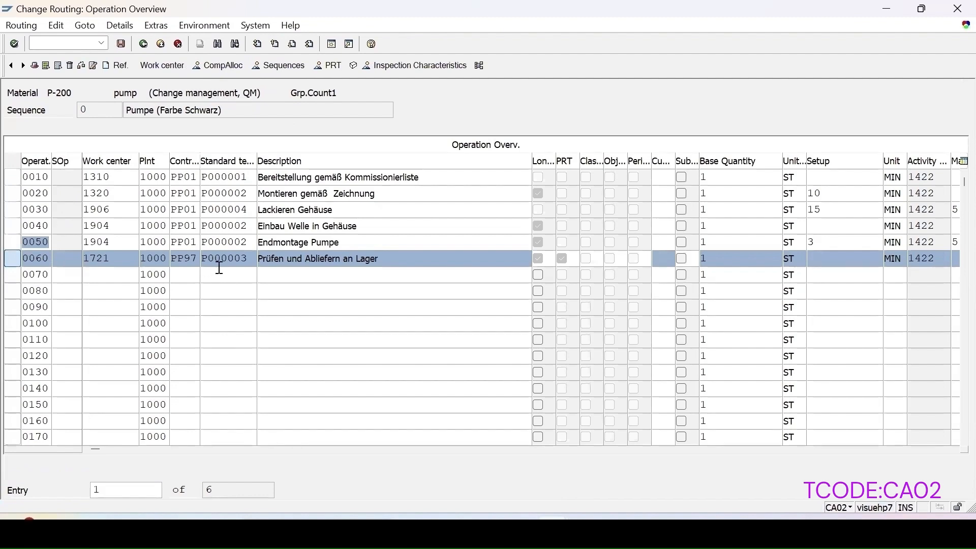
{"action": "left_click", "coordinate": [13, 259]}
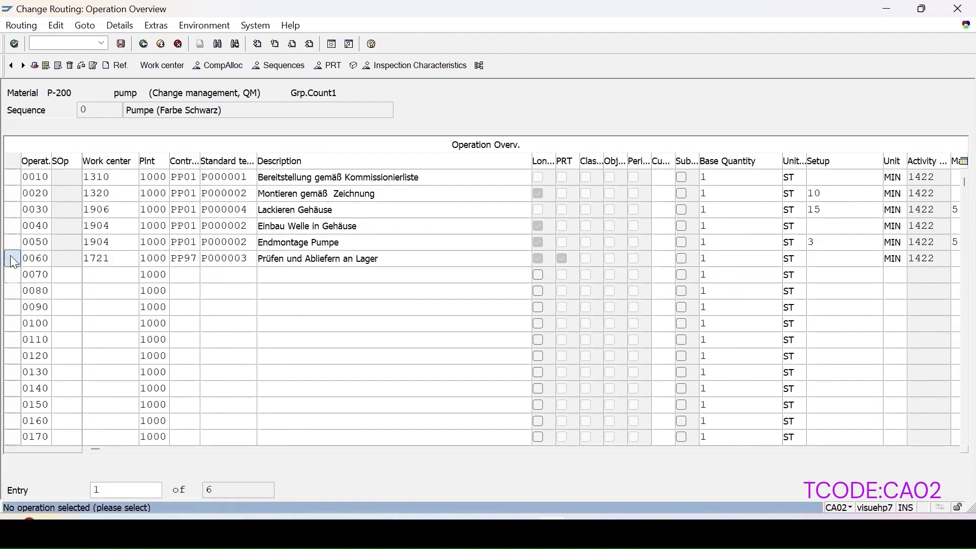
{"action": "left_click", "coordinate": [13, 260]}
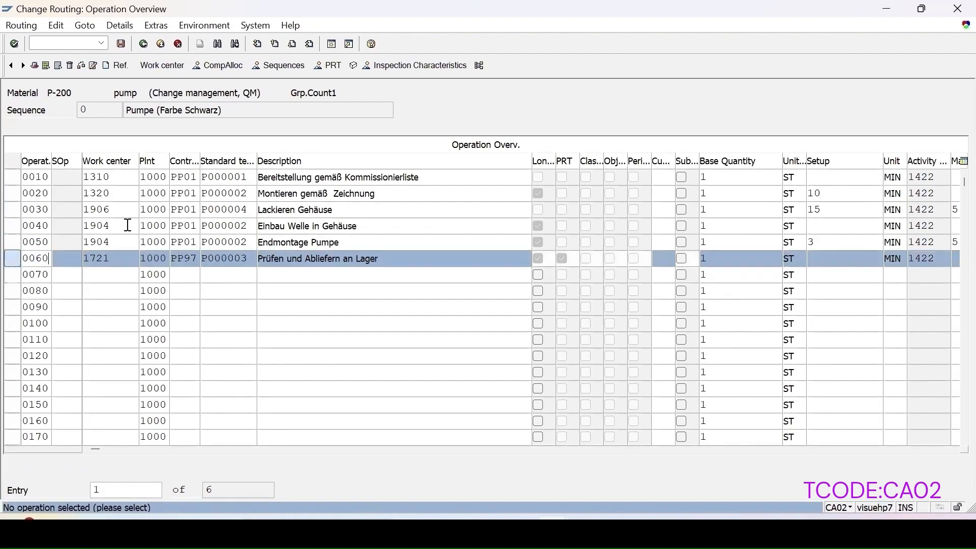
{"action": "left_click", "coordinate": [407, 72]}
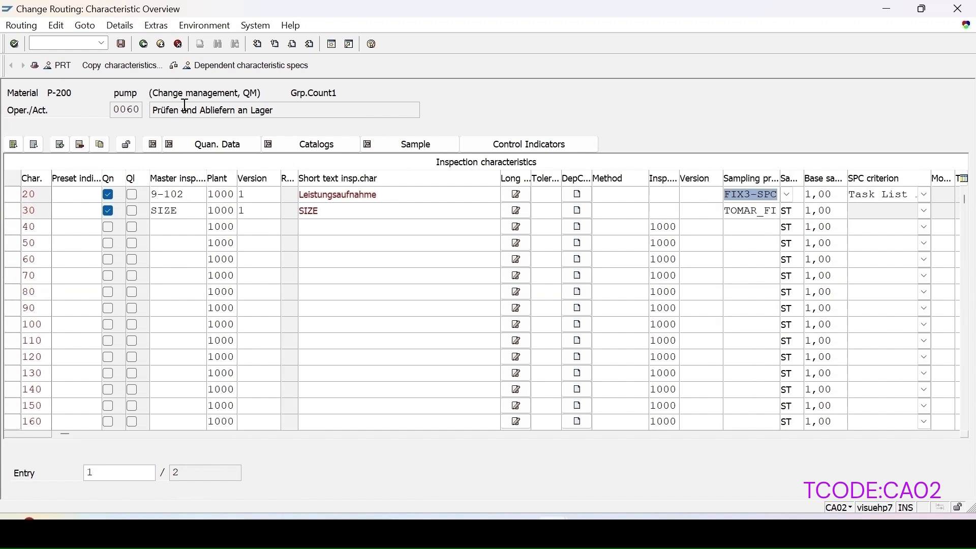
{"action": "left_click", "coordinate": [117, 45]}
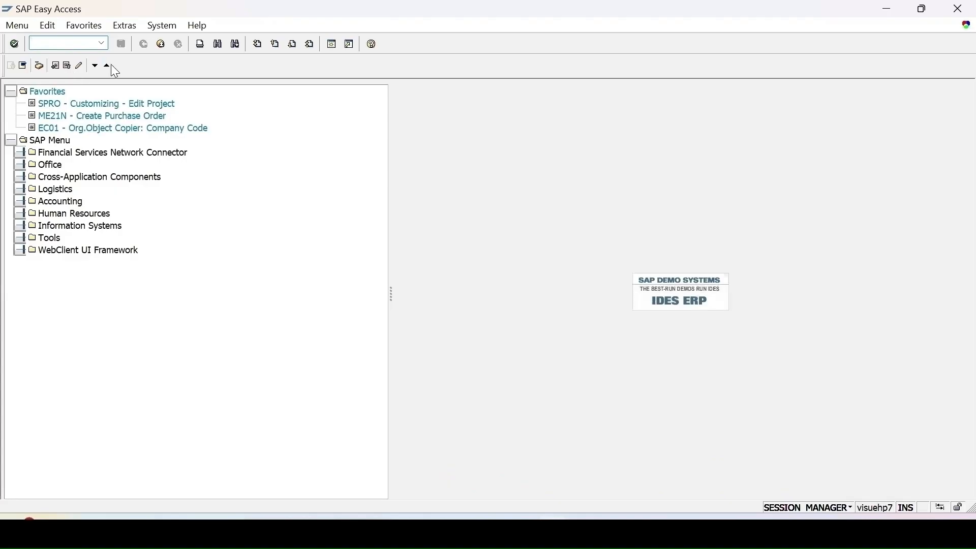
Step: Start transaction CO01 and begin a production order for material P-200 in plant 1000 with order type PP01
{"action": "type", "text": "co01"}
{"action": "key", "text": "Return"}
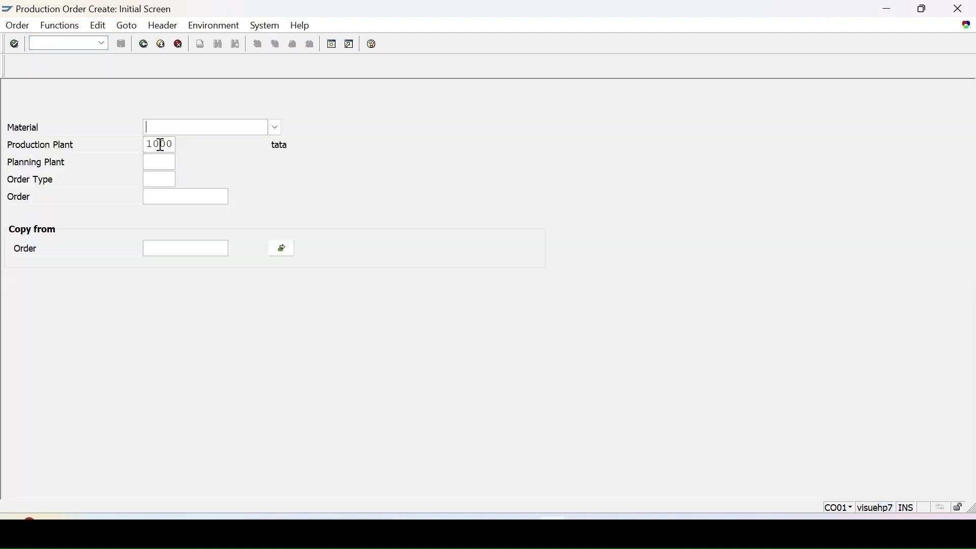
{"action": "type", "text": "p"}
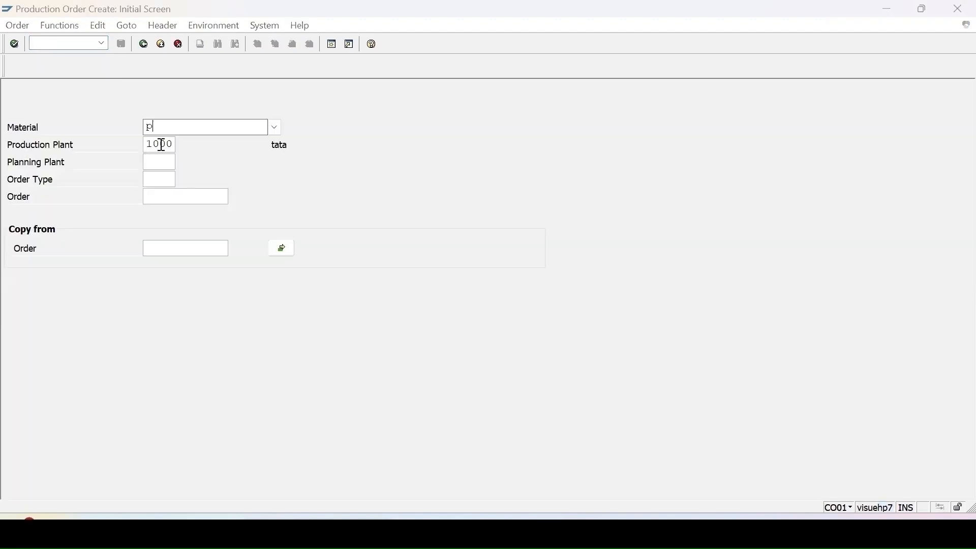
{"action": "type", "text": "-200"}
{"action": "key", "text": "Return"}
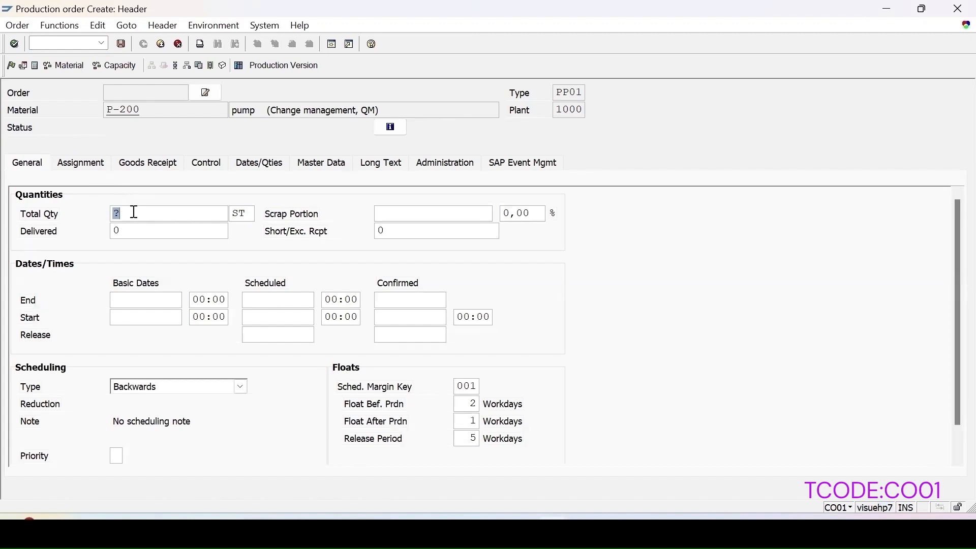
Step: Set the order's total quantity to 10 and its scheduling type to Current date, and release the order
{"action": "type", "text": "10"}
{"action": "key", "text": "Return"}
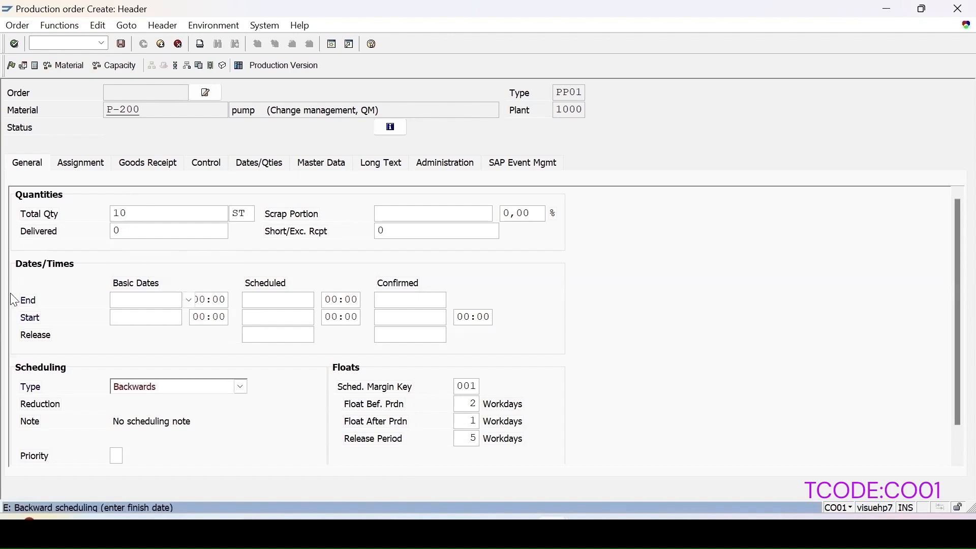
{"action": "left_click", "coordinate": [148, 393]}
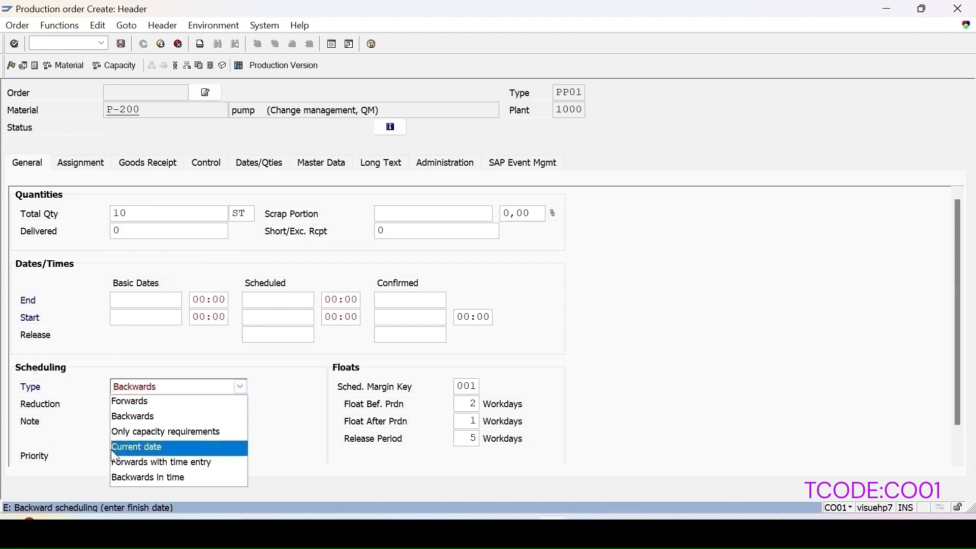
{"action": "left_click", "coordinate": [129, 448]}
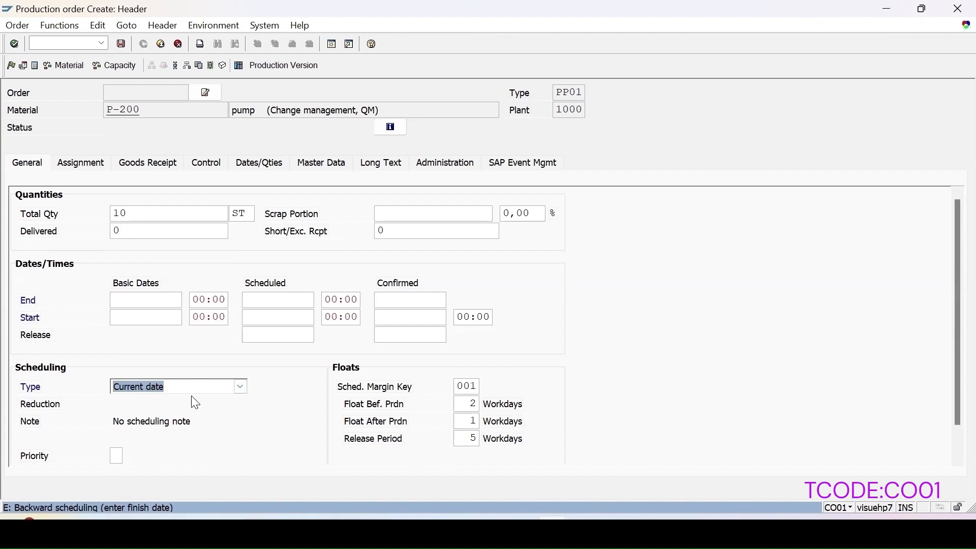
{"action": "key", "text": "Return"}
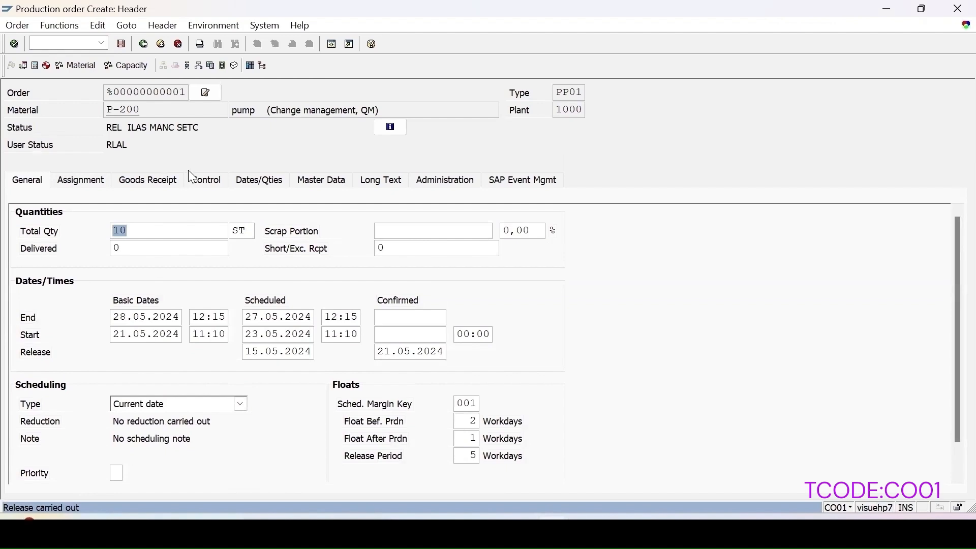
Step: Examine the order's routing and bill of material master data, including the list of available task list types
{"action": "left_click", "coordinate": [311, 182]}
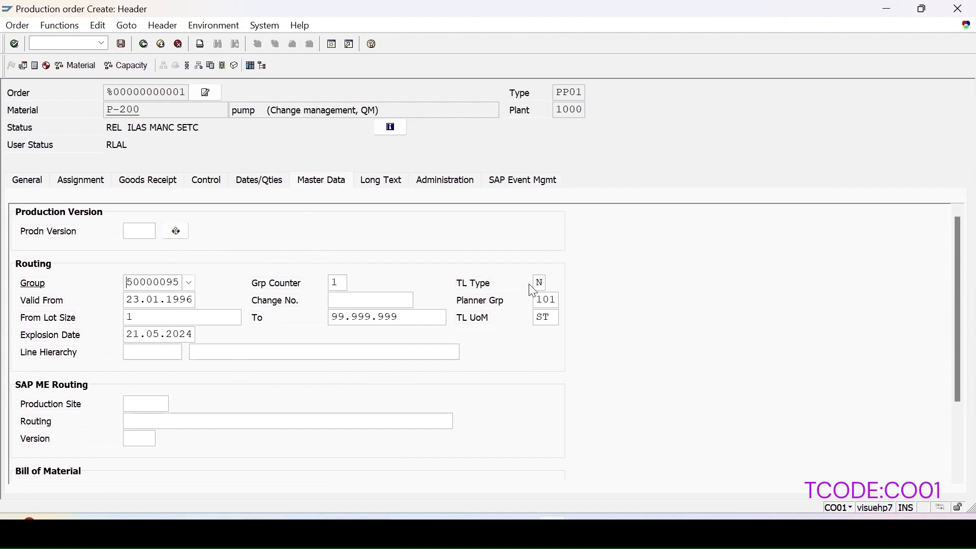
{"action": "left_click", "coordinate": [542, 283]}
{"action": "left_click", "coordinate": [554, 285]}
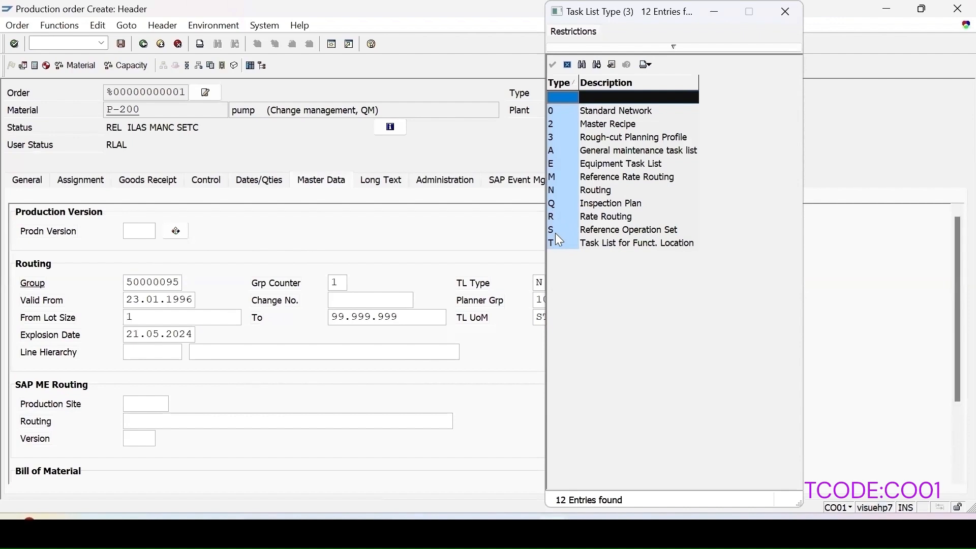
{"action": "left_click", "coordinate": [565, 203]}
{"action": "left_click", "coordinate": [551, 189]}
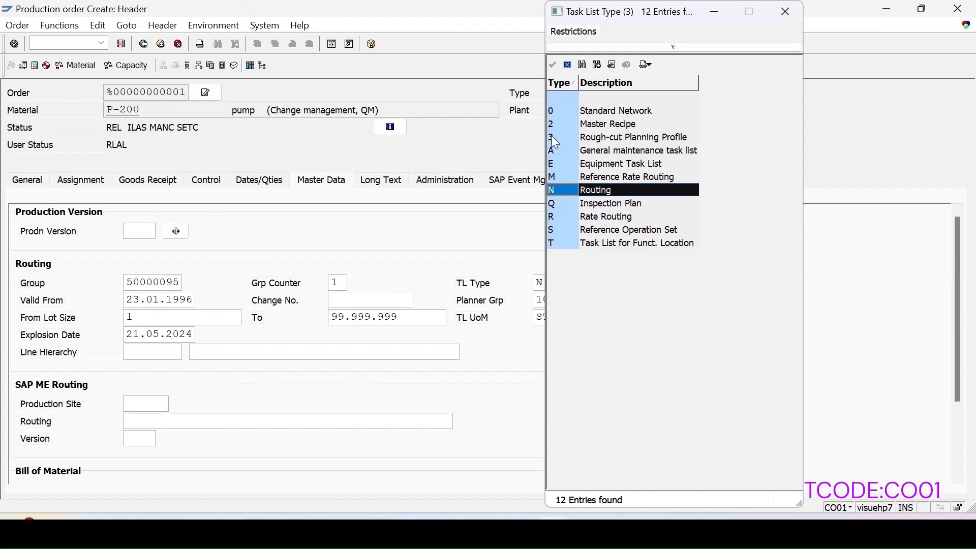
{"action": "left_click", "coordinate": [569, 65]}
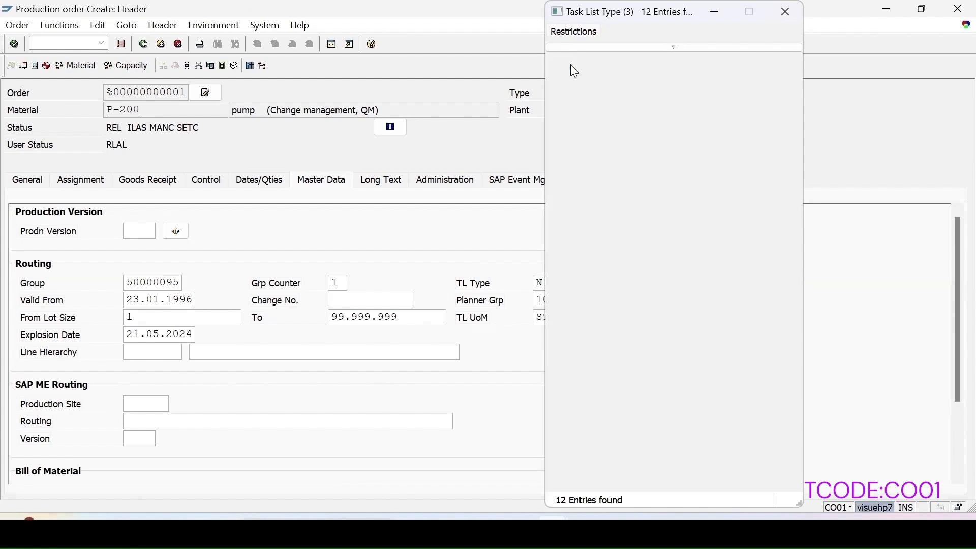
{"action": "scroll", "coordinate": [120, 429], "scroll_direction": "down", "scroll_amount": 3}
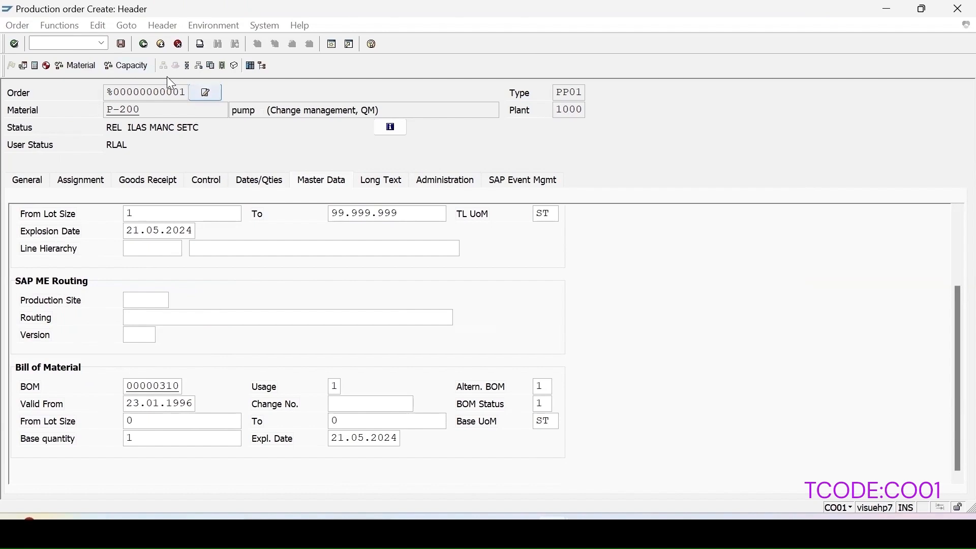
{"action": "scroll", "coordinate": [205, 293], "scroll_direction": "up", "scroll_amount": 2}
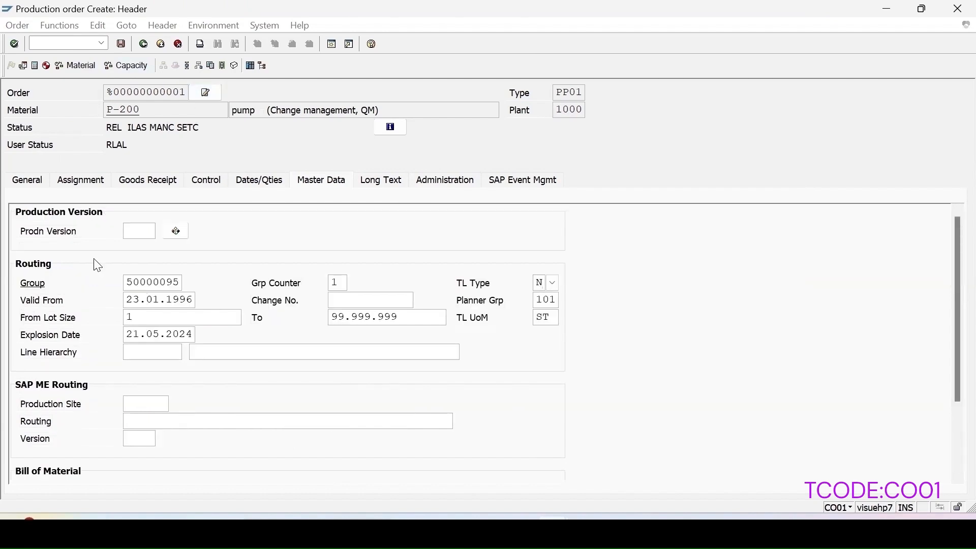
Step: Check the order's general data and the inspection lot in its assignments, and save the production order
{"action": "left_click", "coordinate": [37, 184]}
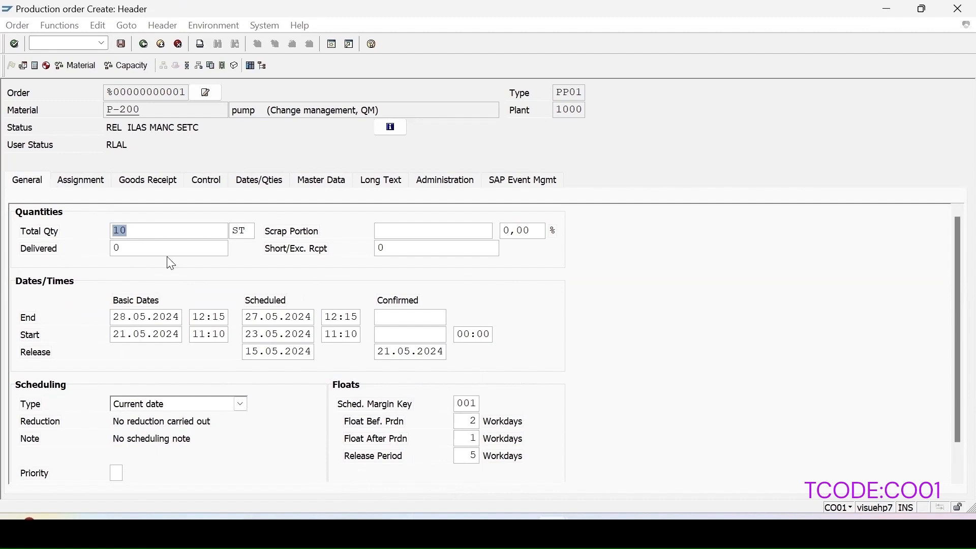
{"action": "left_click", "coordinate": [75, 183]}
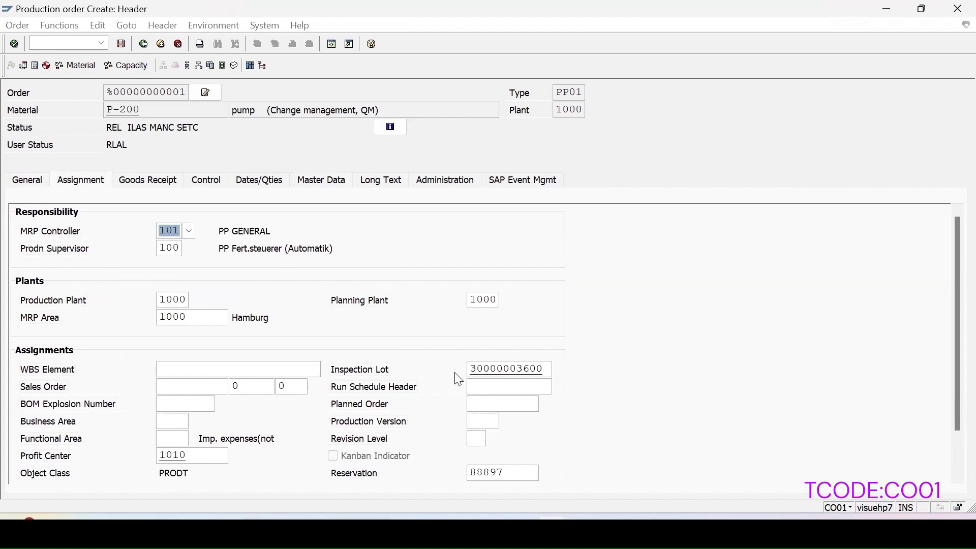
{"action": "left_click", "coordinate": [476, 368]}
{"action": "left_click", "coordinate": [120, 45]}
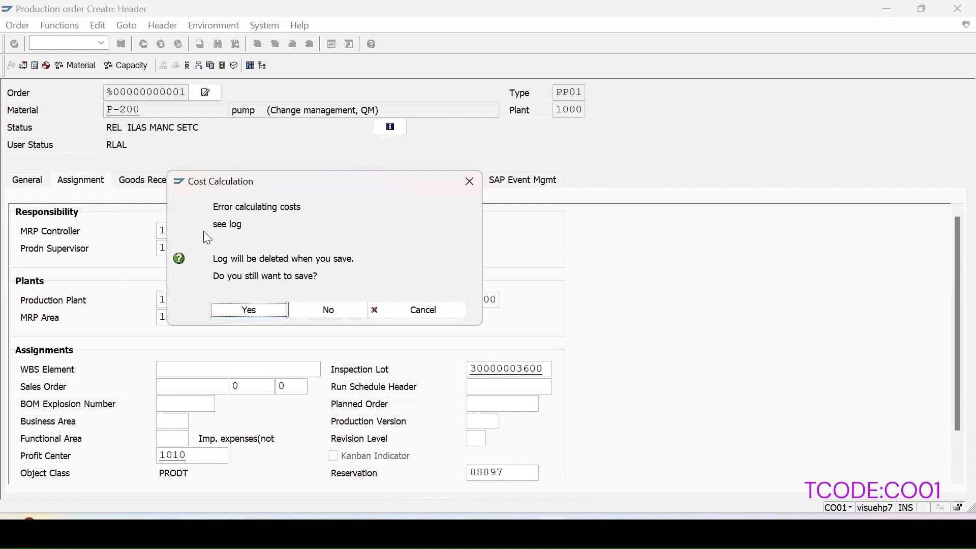
{"action": "left_click", "coordinate": [267, 315]}
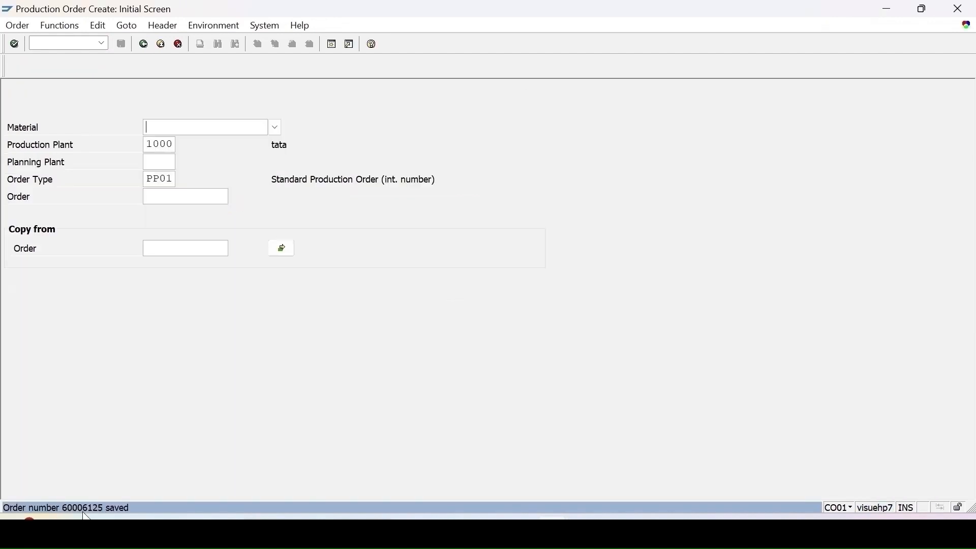
Step: Open the details of the order-saved message and select the production order number in it
{"action": "left_click", "coordinate": [81, 508]}
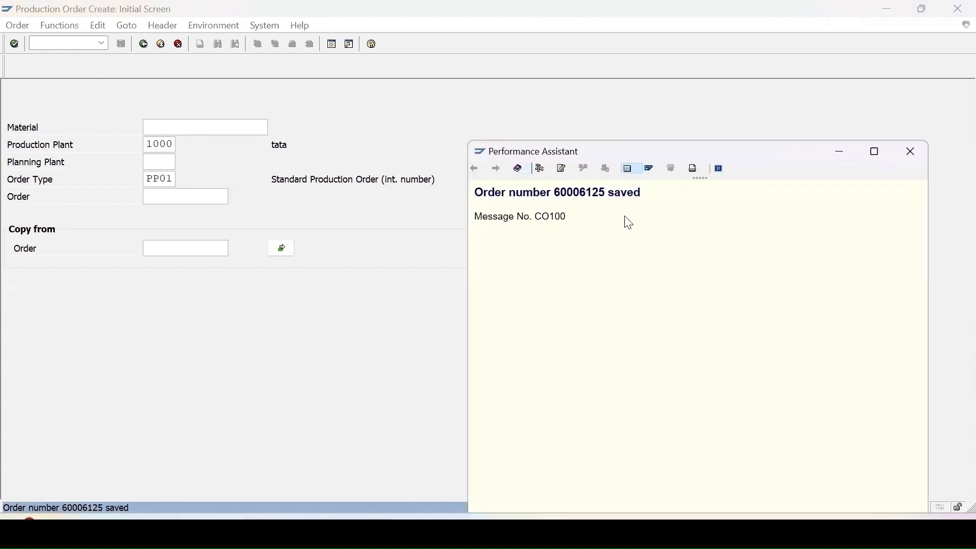
{"action": "double_click", "coordinate": [601, 196]}
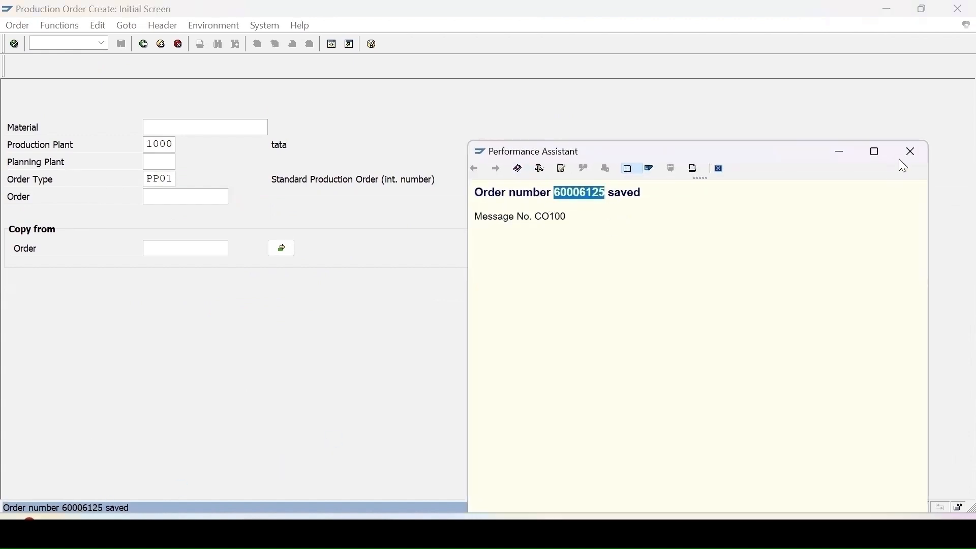
{"action": "left_click", "coordinate": [911, 152]}
Step: Start transaction QA32 and list the inspection lots without a usage decision for plant 1000, created 14.05.2024 to 21.05.2024
{"action": "left_click", "coordinate": [71, 44]}
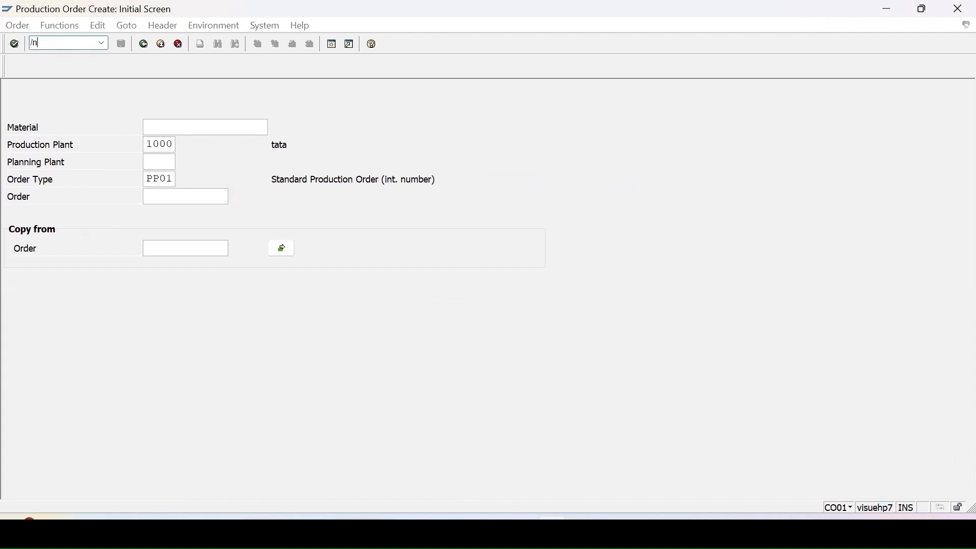
{"action": "key", "text": "Return"}
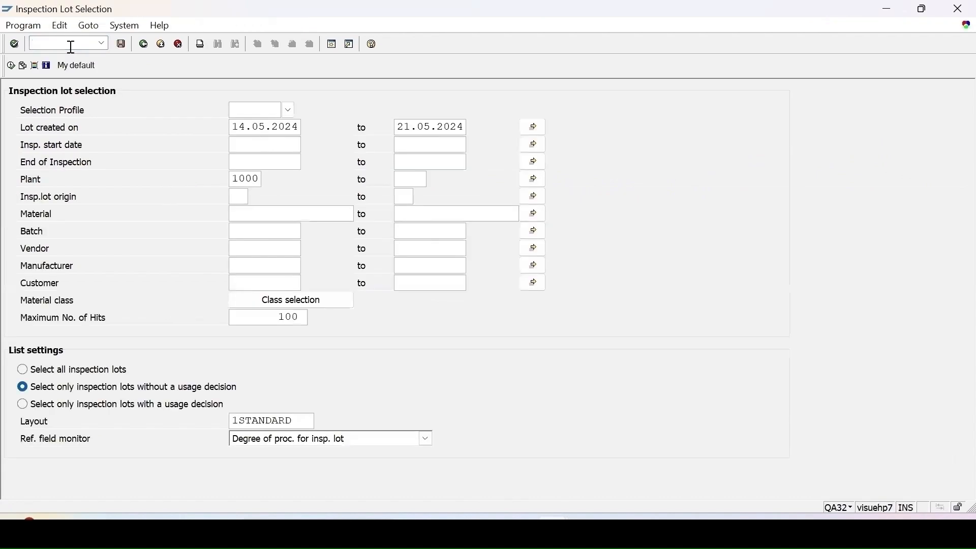
{"action": "left_click", "coordinate": [11, 66]}
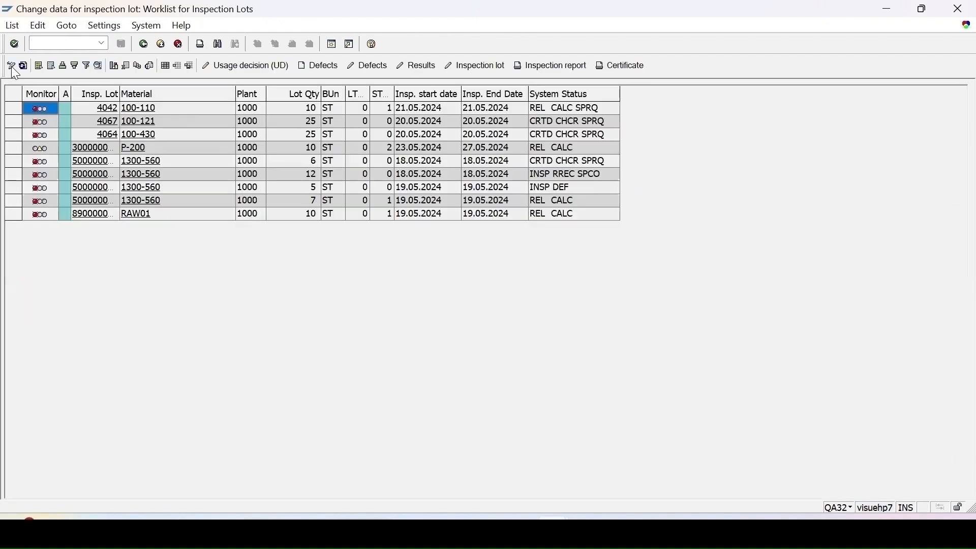
Step: Examine the monitor lights of the P-200 lot and the other lots, and read the field help on monitor control
{"action": "left_click", "coordinate": [13, 148]}
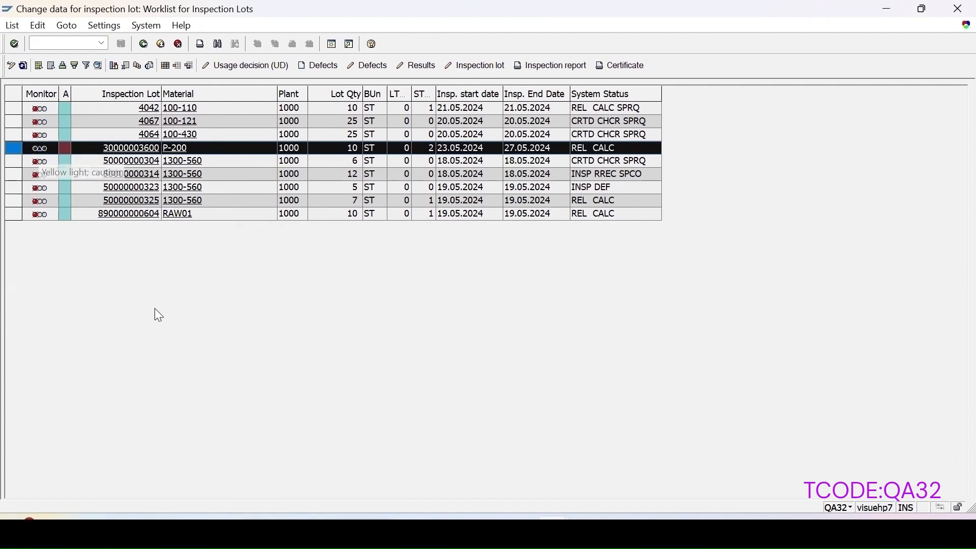
{"action": "left_click", "coordinate": [35, 204]}
{"action": "mouse_move", "coordinate": [43, 150]}
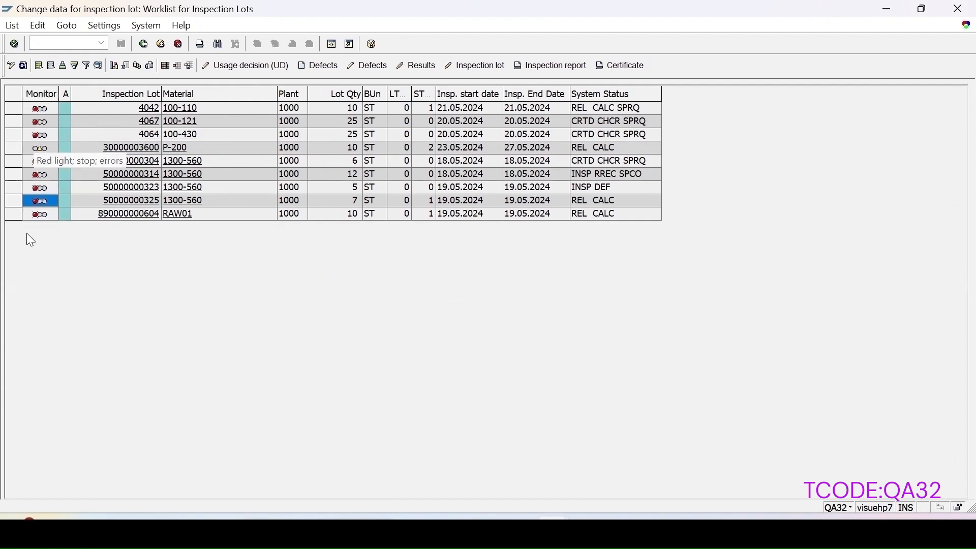
{"action": "mouse_move", "coordinate": [37, 214]}
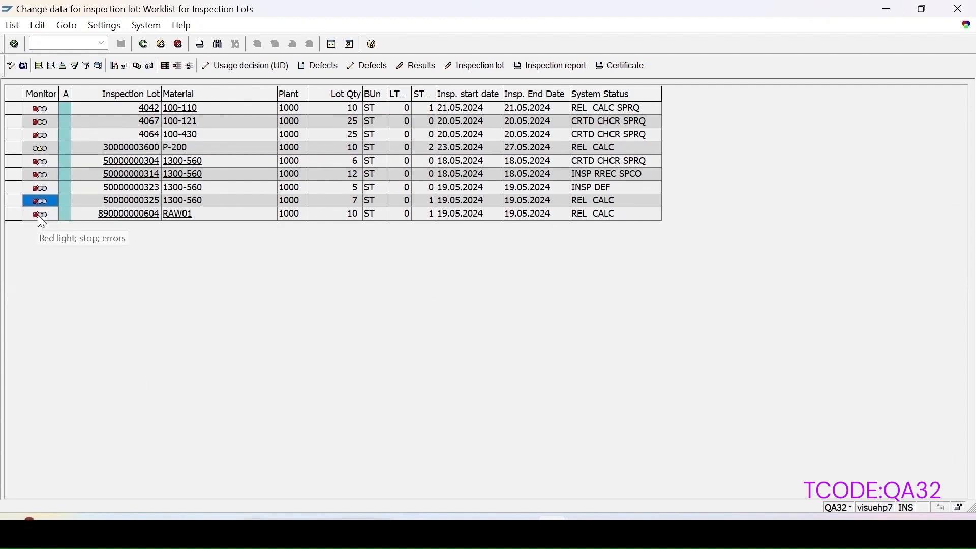
{"action": "left_click", "coordinate": [42, 149]}
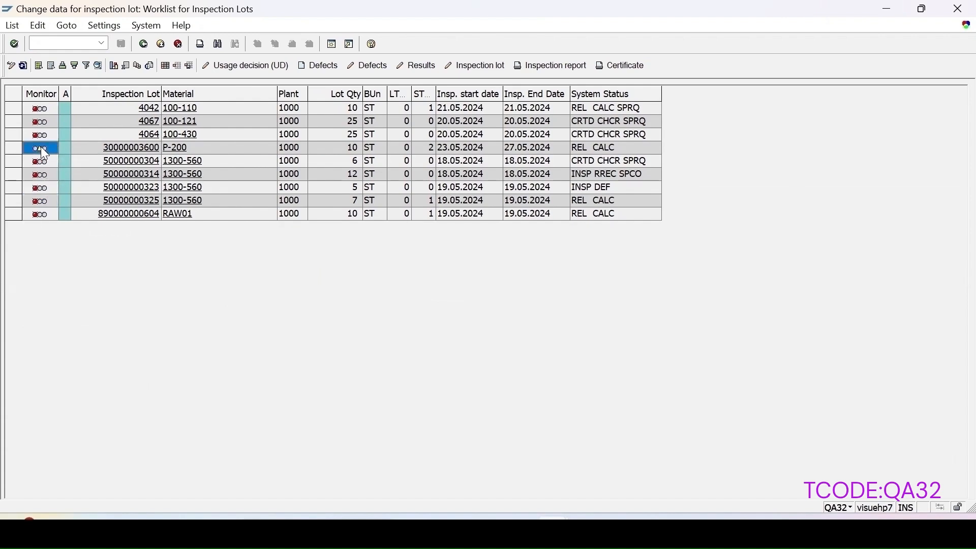
{"action": "key", "text": "F1"}
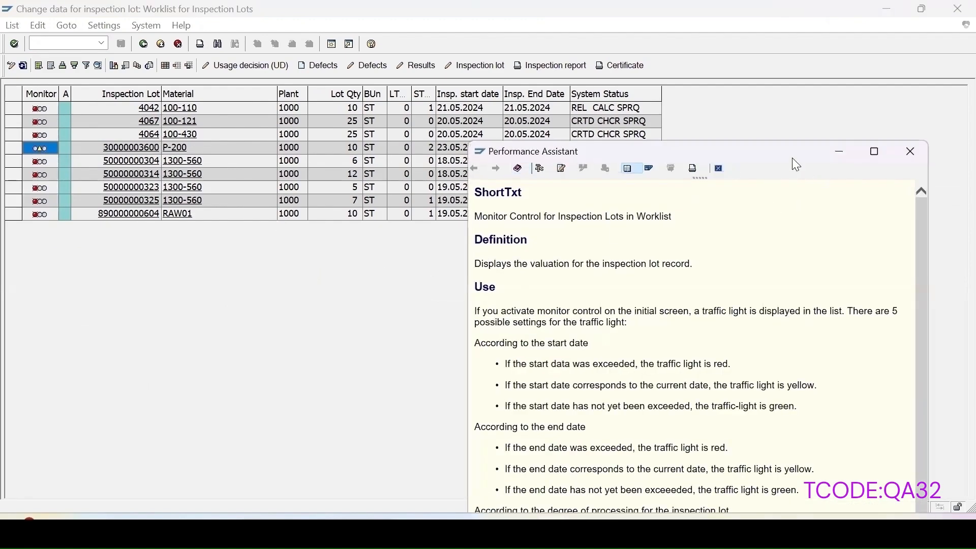
{"action": "left_click_drag", "start_coordinate": [792, 151], "coordinate": [790, 60]}
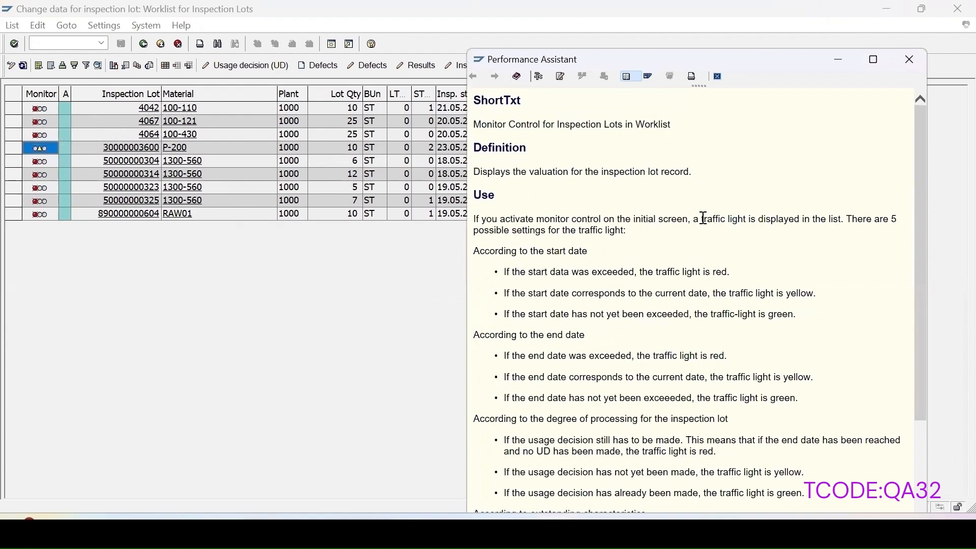
{"action": "left_click_drag", "start_coordinate": [707, 218], "coordinate": [886, 494]}
{"action": "left_click", "coordinate": [909, 60]}
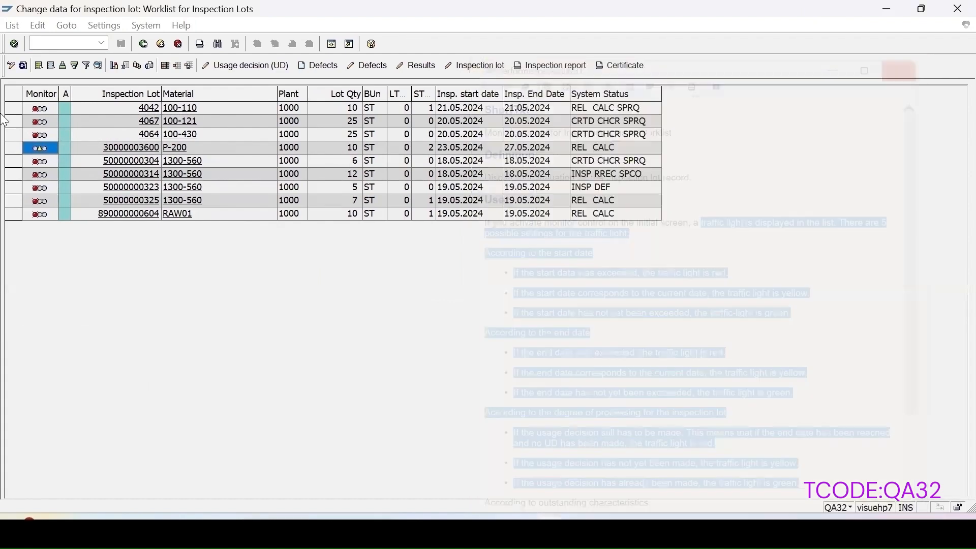
Step: Open results recording for the P-200 inspection lot at operation 0060, Prüfen und Abliefern an Lager
{"action": "left_click", "coordinate": [12, 148]}
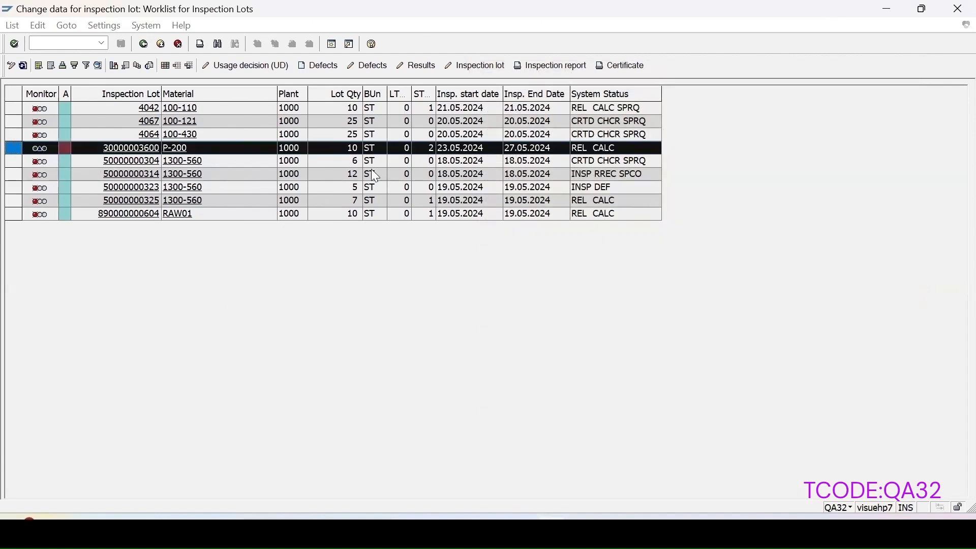
{"action": "left_click", "coordinate": [417, 66]}
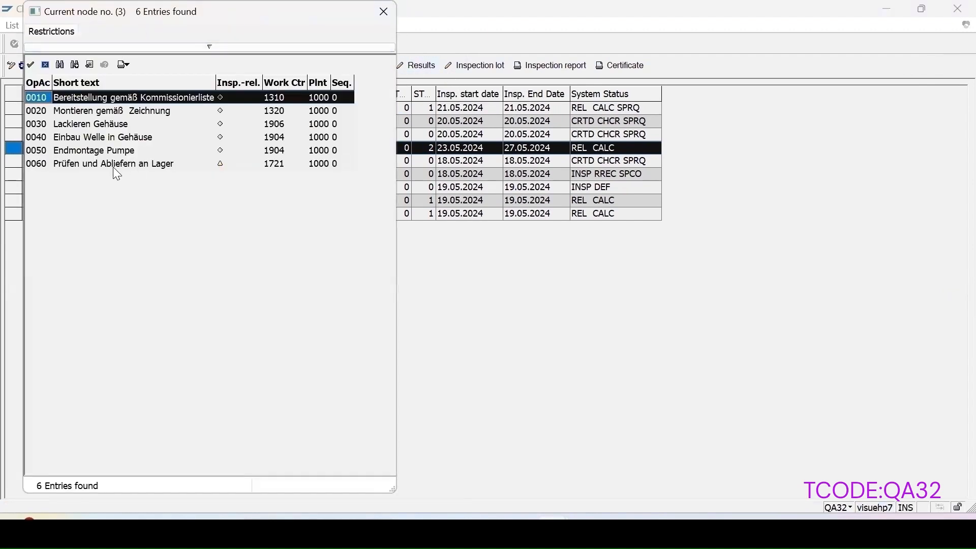
{"action": "left_click", "coordinate": [138, 169]}
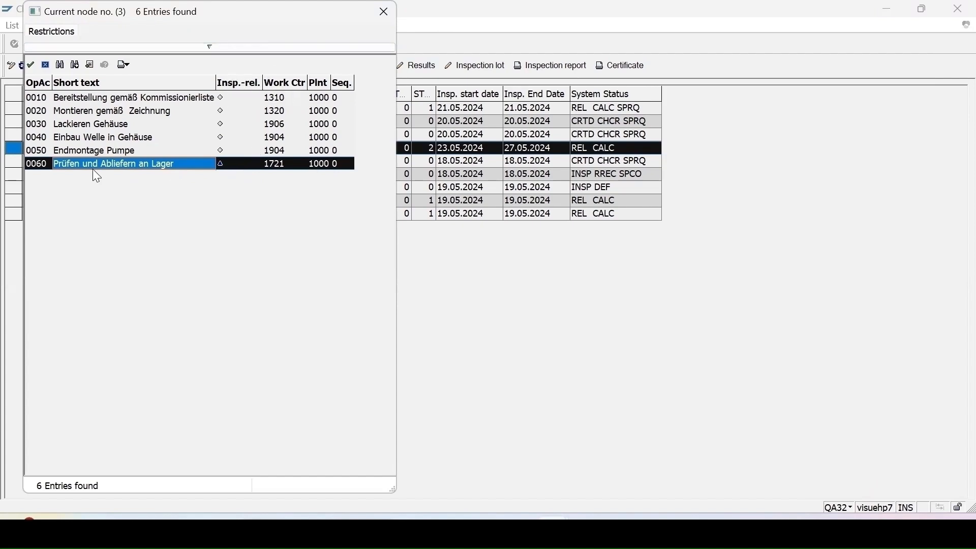
{"action": "double_click", "coordinate": [113, 164]}
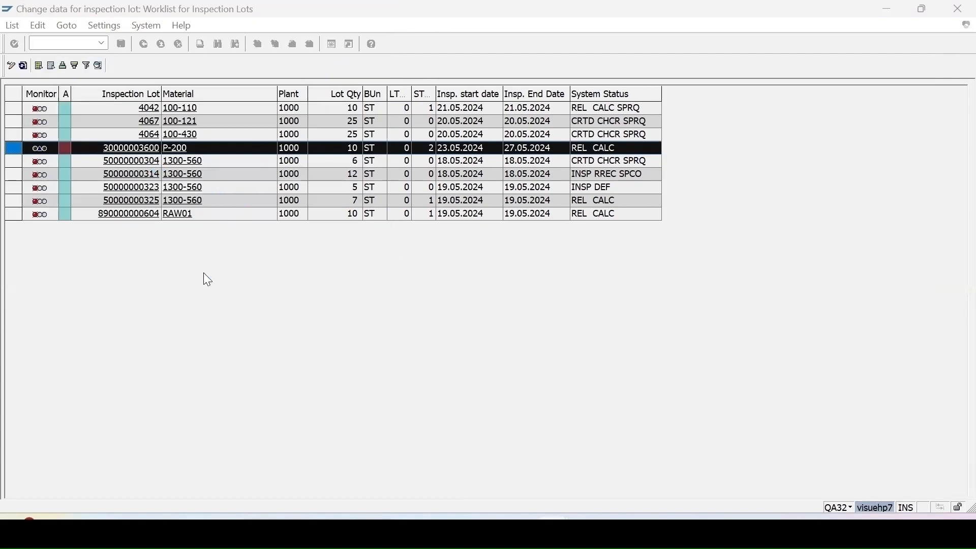
Step: Expand the single results of the Leistungsaufnahme characteristic and enter 990,0 for all three values
{"action": "left_click", "coordinate": [451, 248]}
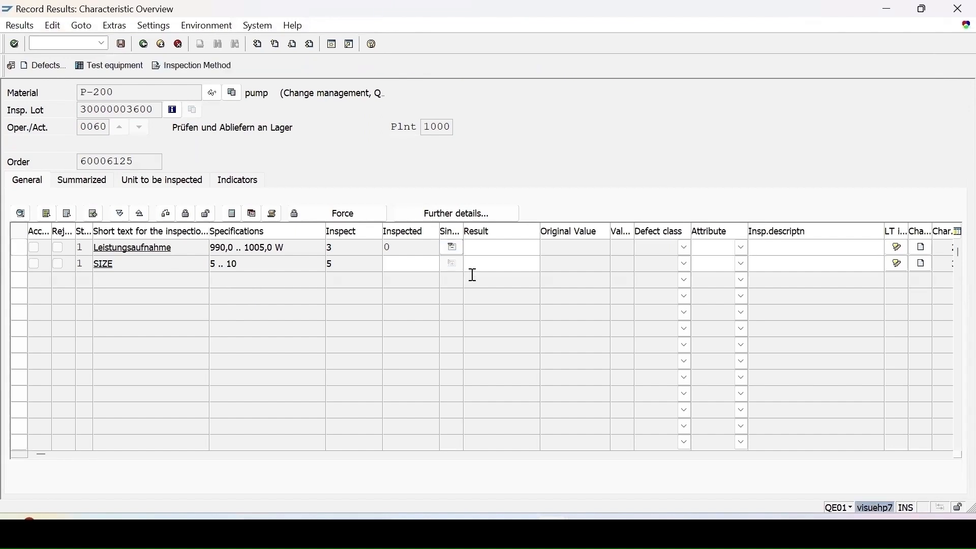
{"action": "type", "text": "990,0"}
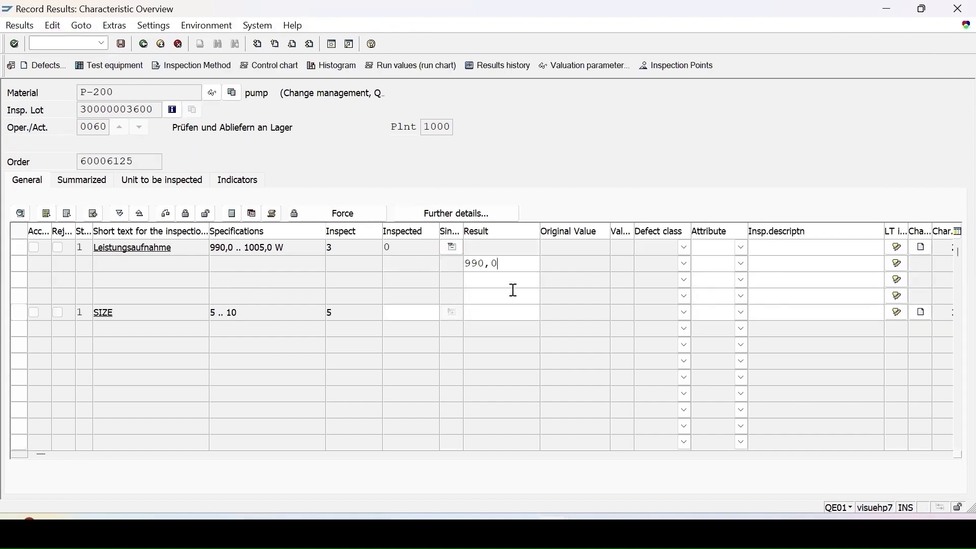
{"action": "left_click", "coordinate": [477, 281]}
{"action": "type", "text": "990,0"}
{"action": "left_click", "coordinate": [478, 296]}
{"action": "type", "text": "990,0"}
Step: Enter a result of 6 for the SIZE characteristic, valuate Leistungsaufnahme as accepted, and save the inspection results
{"action": "type", "text": "6"}
{"action": "key", "text": "Return"}
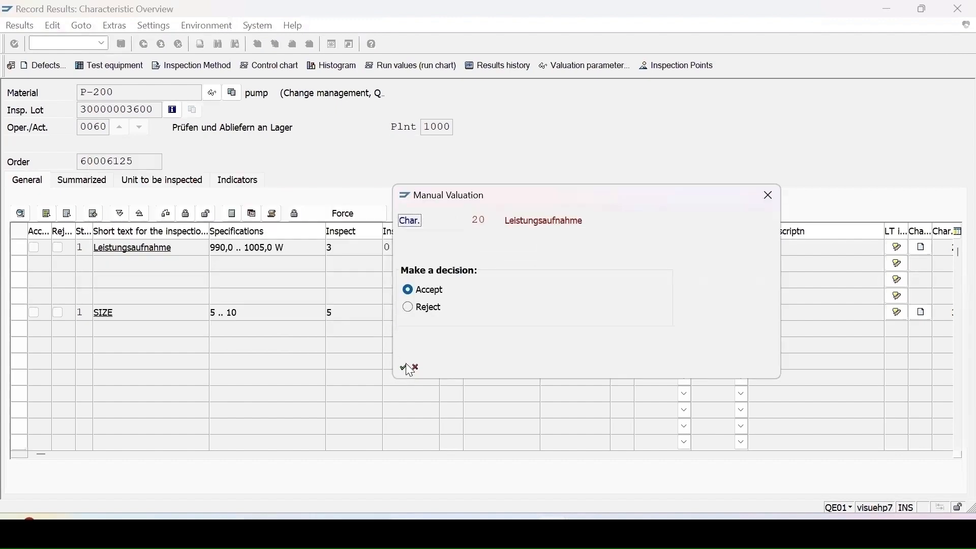
{"action": "left_click", "coordinate": [406, 367]}
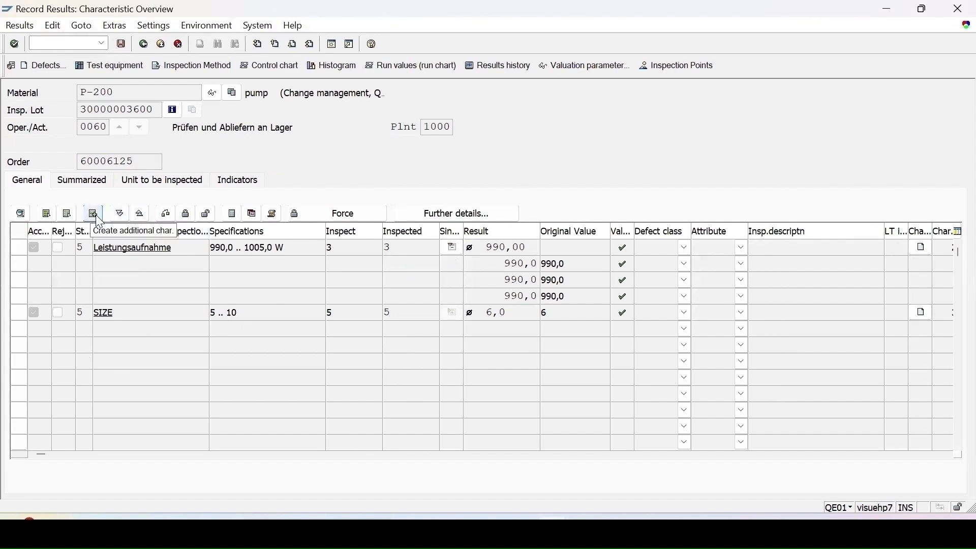
{"action": "left_click", "coordinate": [121, 46]}
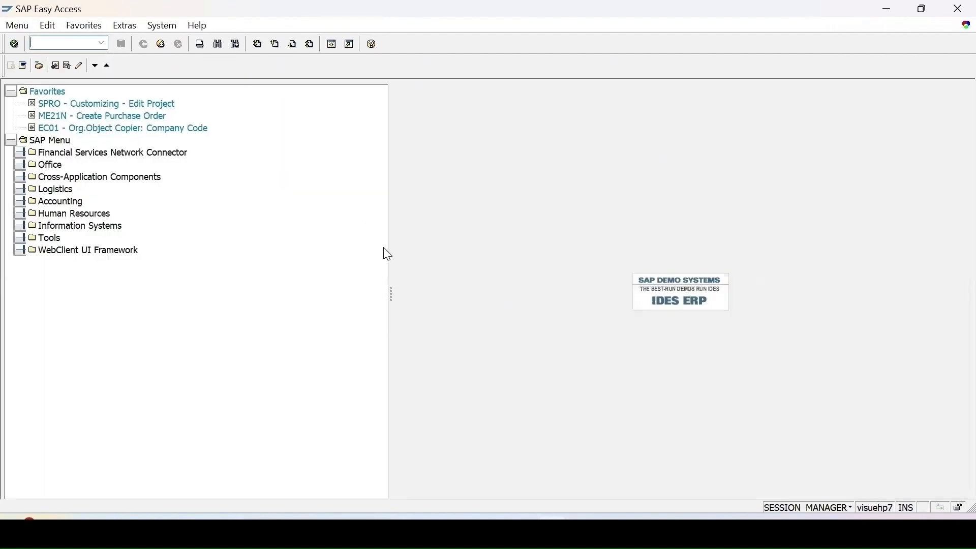
Step: Start transaction MMBE in another session and check the stock overview of material P-200 in plant 1000
{"action": "type", "text": "mmbe"}
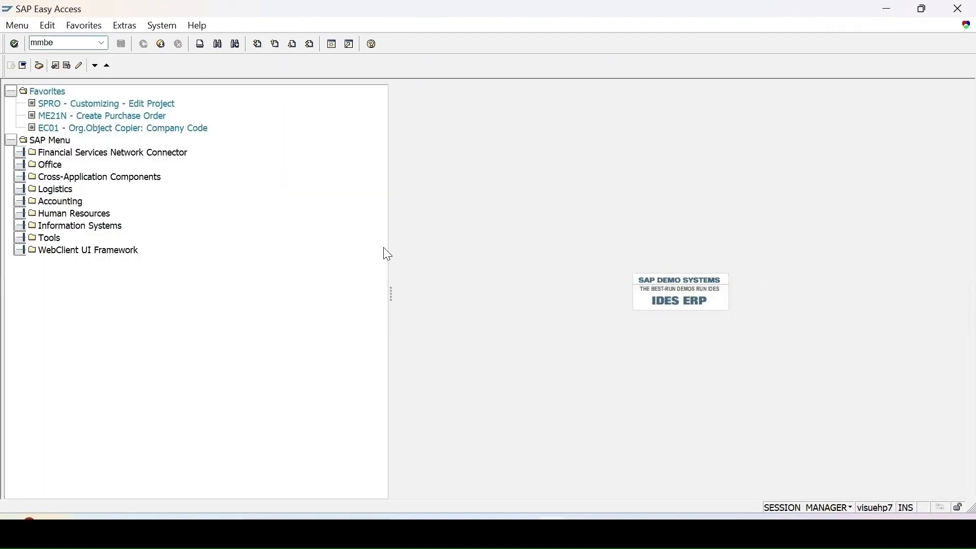
{"action": "key", "text": "Return"}
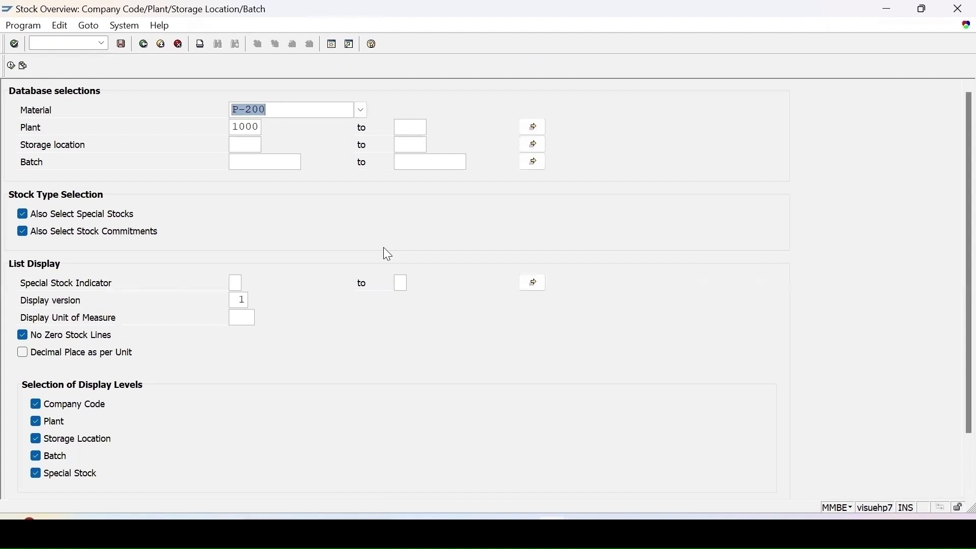
{"action": "left_click", "coordinate": [10, 66]}
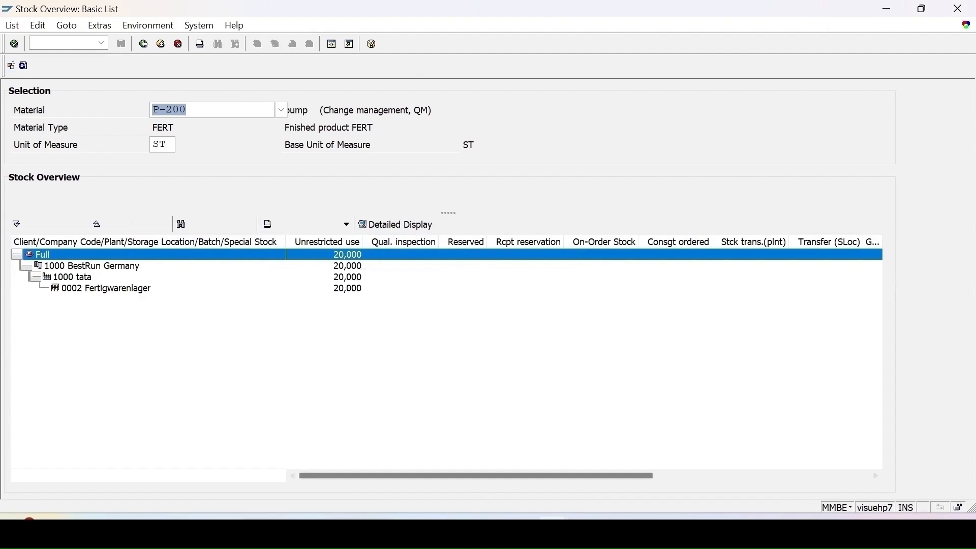
Step: Return to the inspection lot worklist, refresh it, and open the usage decision for the P-200 lot
{"action": "mouse_move", "coordinate": [552, 532]}
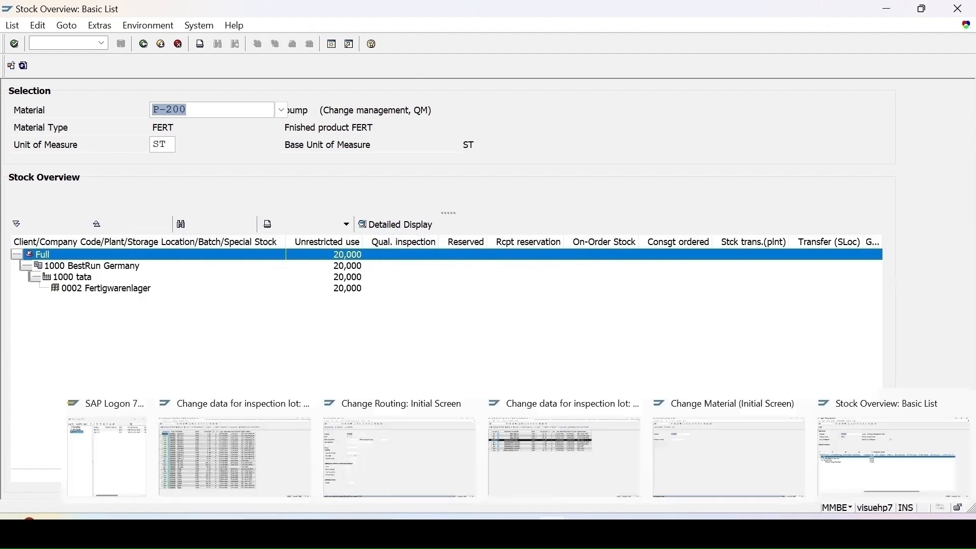
{"action": "left_click", "coordinate": [522, 475]}
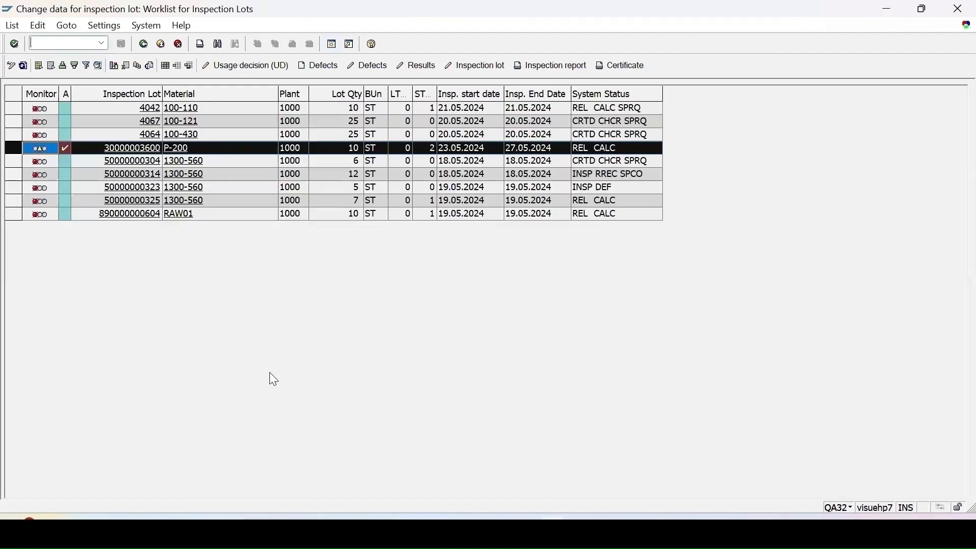
{"action": "left_click", "coordinate": [23, 66]}
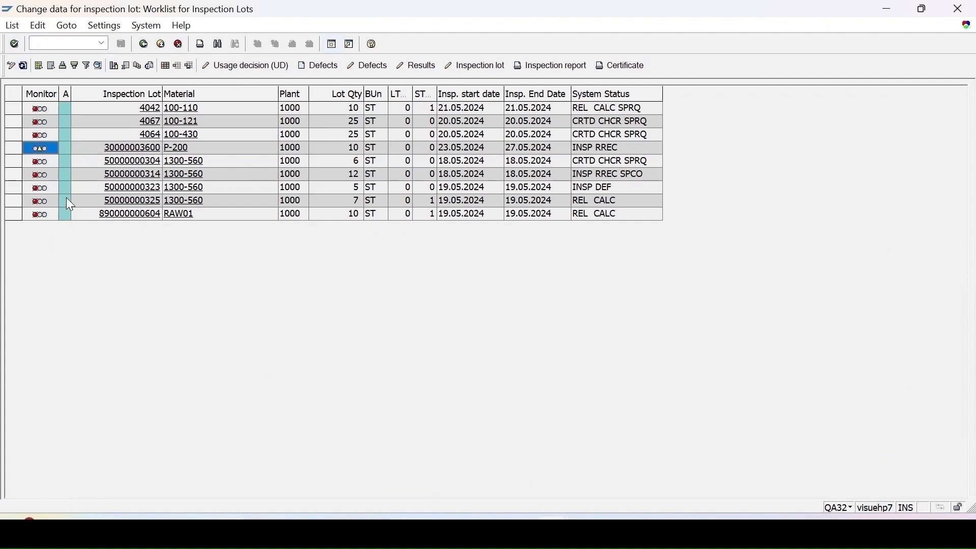
{"action": "left_click", "coordinate": [12, 147]}
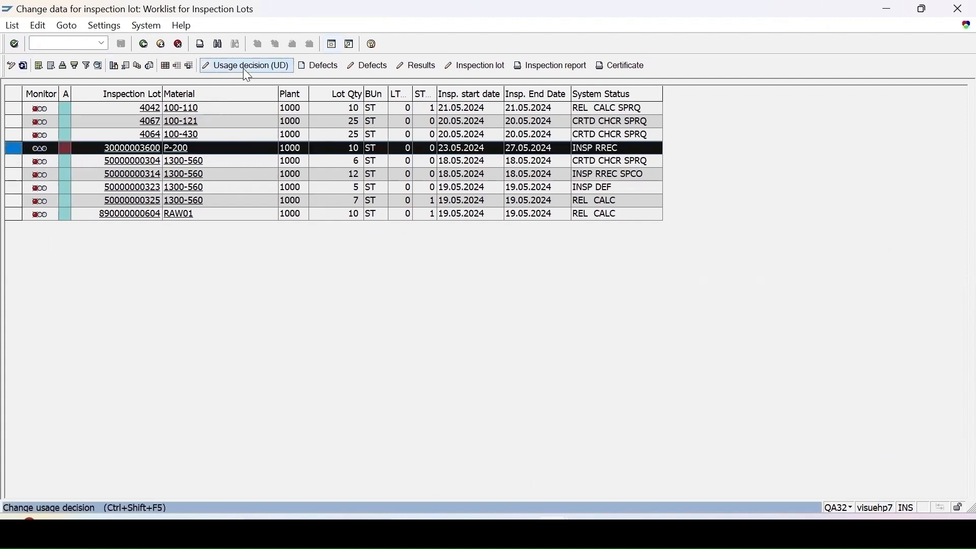
{"action": "left_click", "coordinate": [248, 71]}
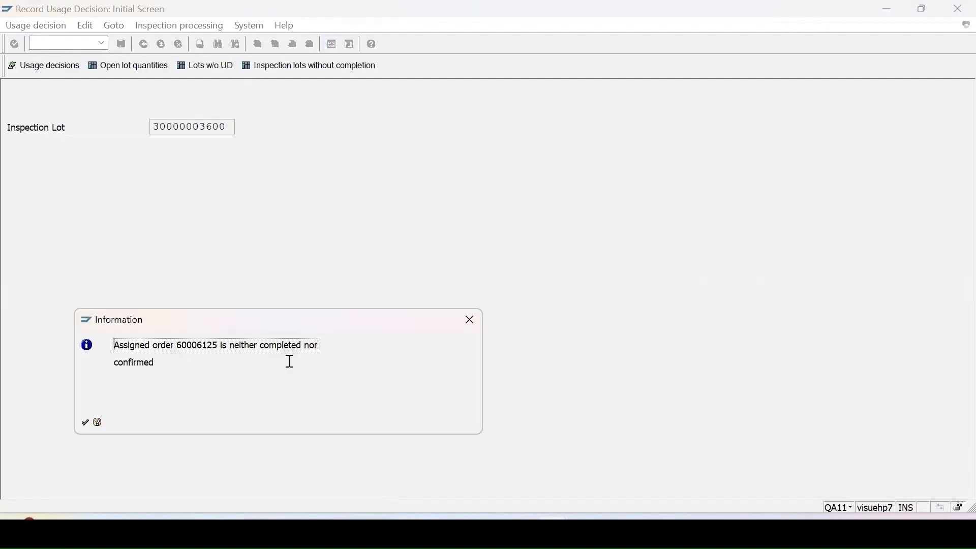
{"action": "key", "text": "Return"}
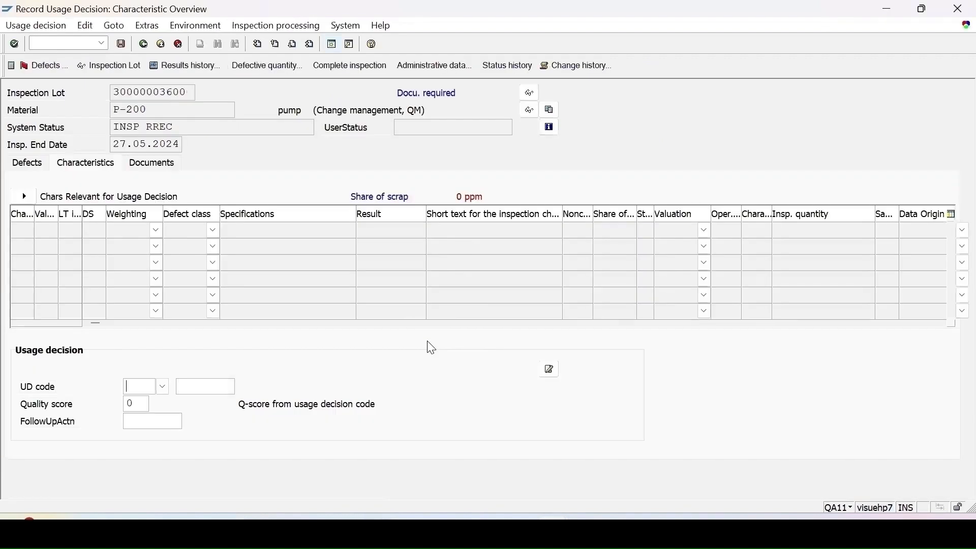
Step: Choose usage decision code A (Accept) from code group 01, save the decision, and refresh the worklist
{"action": "left_click", "coordinate": [164, 387]}
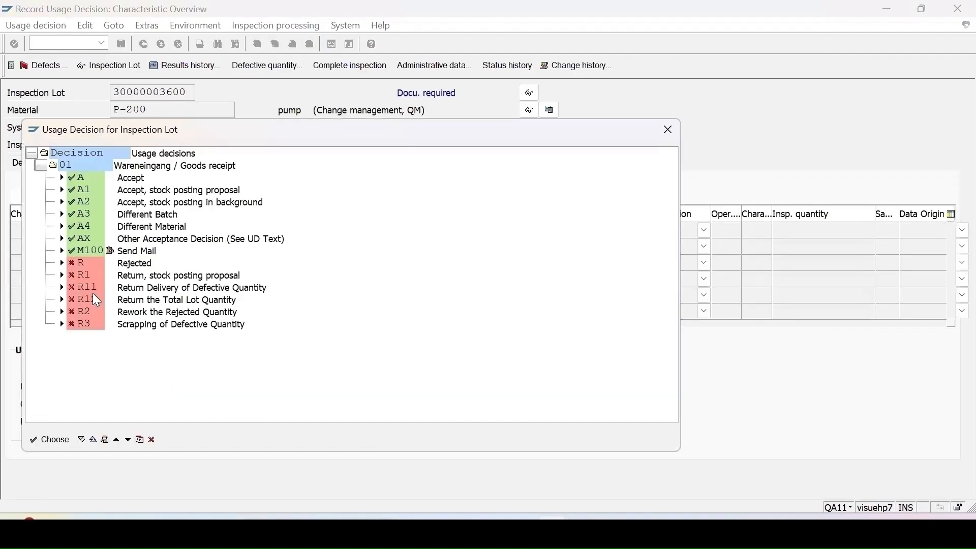
{"action": "double_click", "coordinate": [74, 178]}
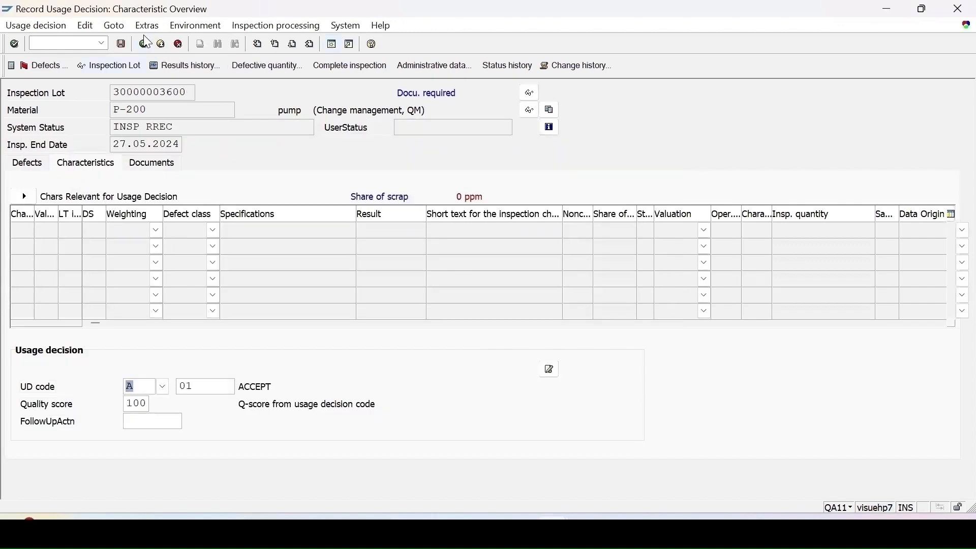
{"action": "left_click", "coordinate": [122, 43]}
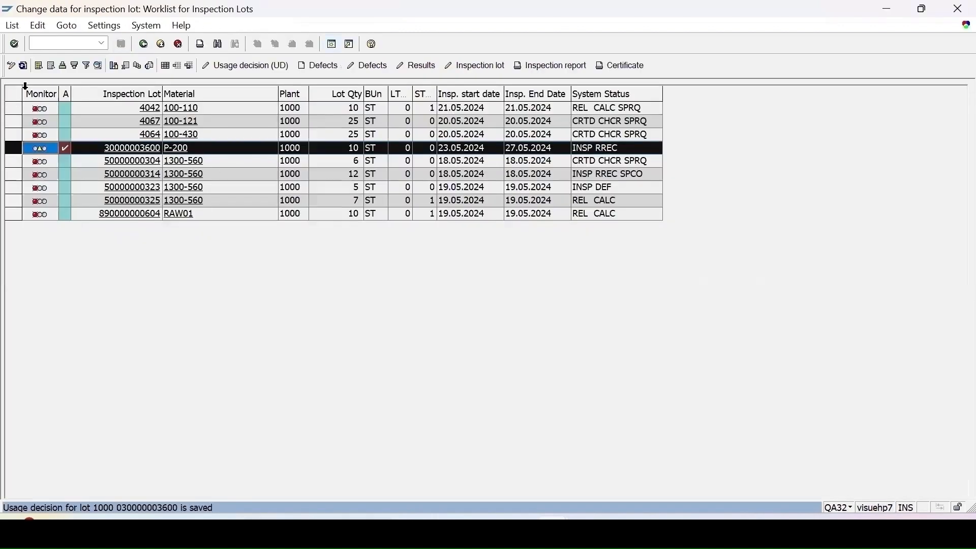
{"action": "left_click", "coordinate": [24, 66]}
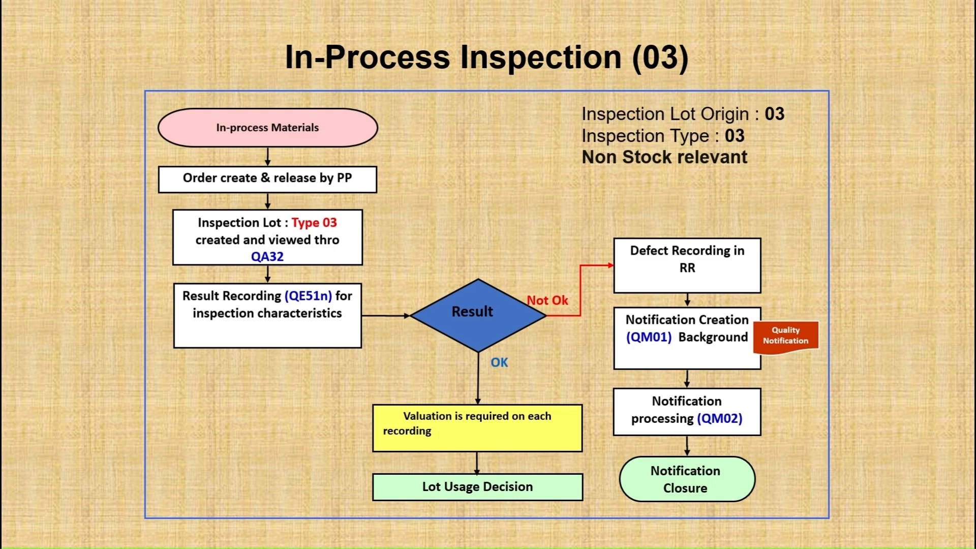
{"action": "key", "text": "Right"}
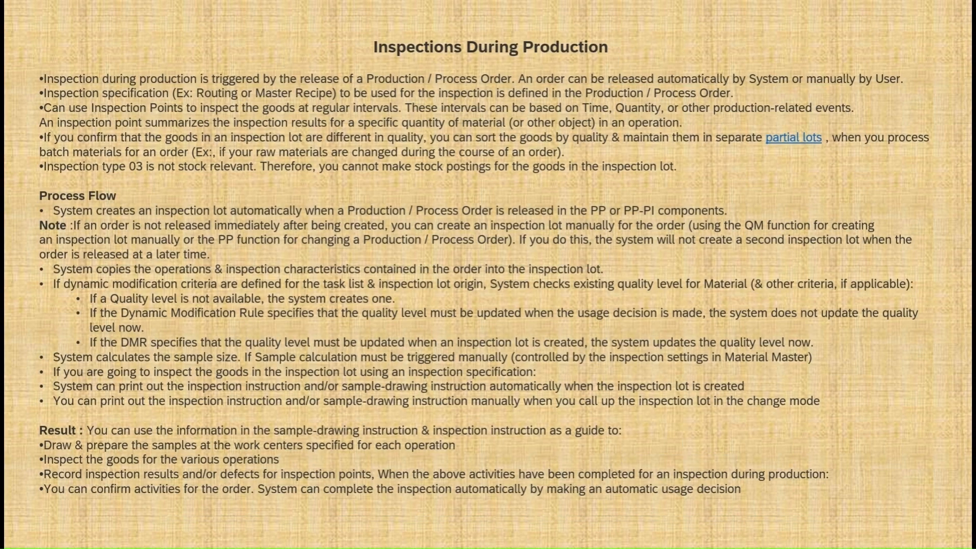
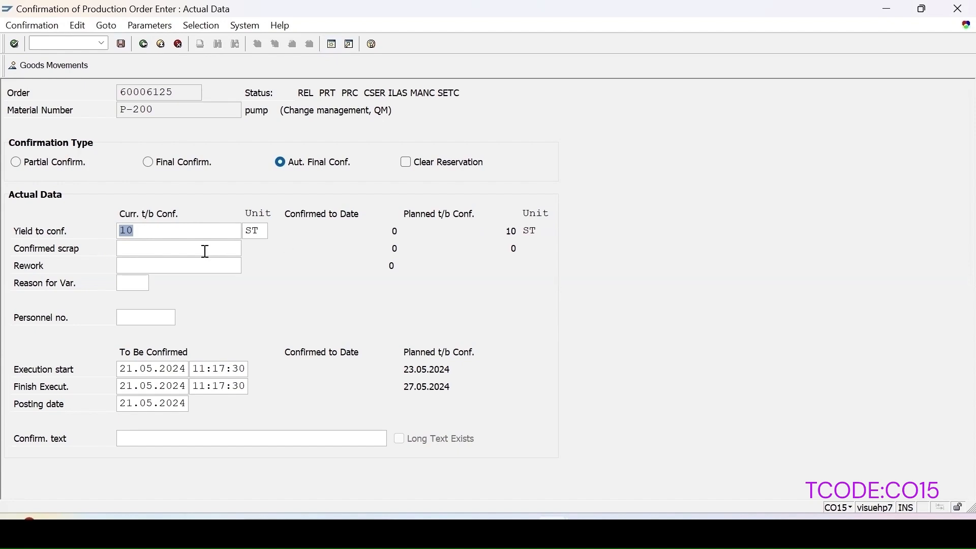
Step: Set the confirmation type for the P-200 production order to Final Confirm. and save the confirmation with a yield of 10 ST
{"action": "left_click", "coordinate": [160, 164]}
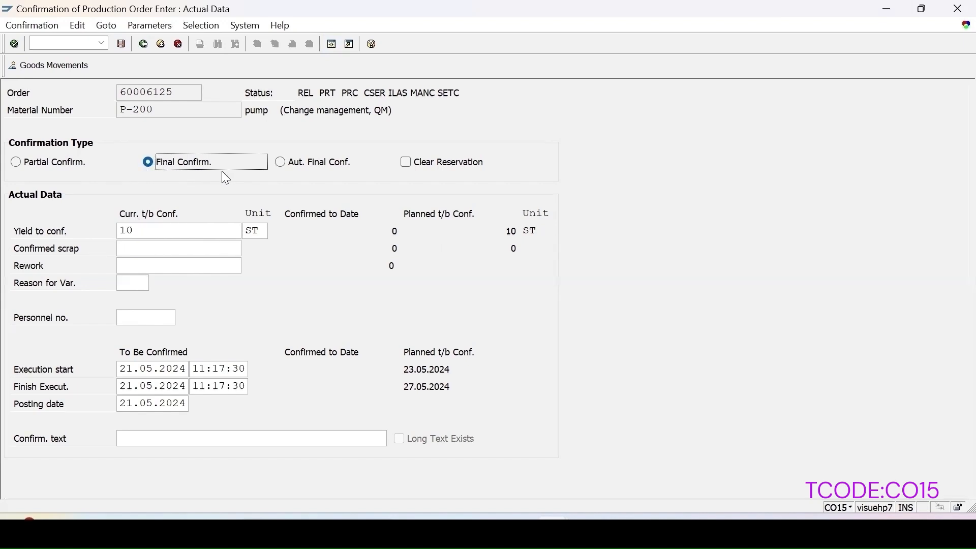
{"action": "left_click", "coordinate": [122, 44]}
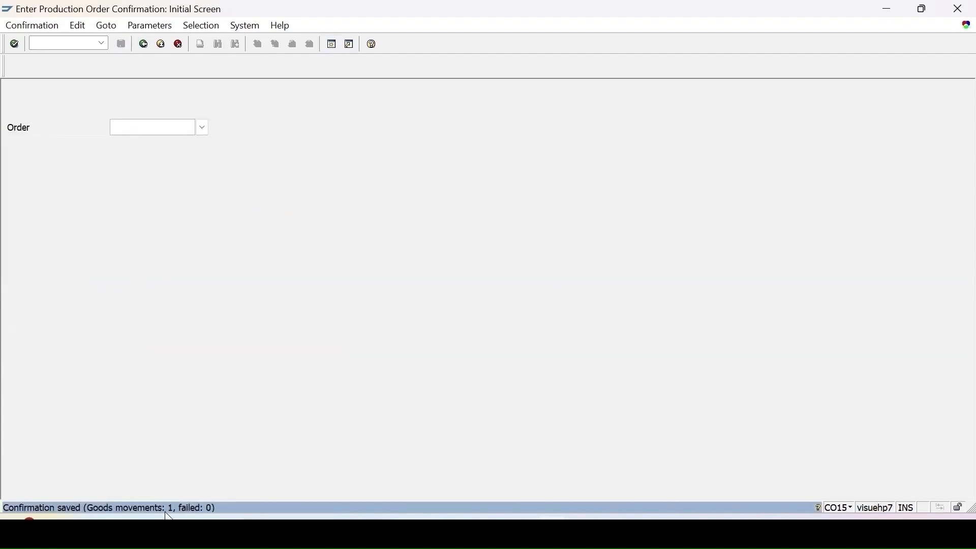
Step: Start transaction MIGO, set the goods receipt reference to Order, and enter the production order number
{"action": "key", "text": "ctrl+slash"}
{"action": "type", "text": "/nmig"}
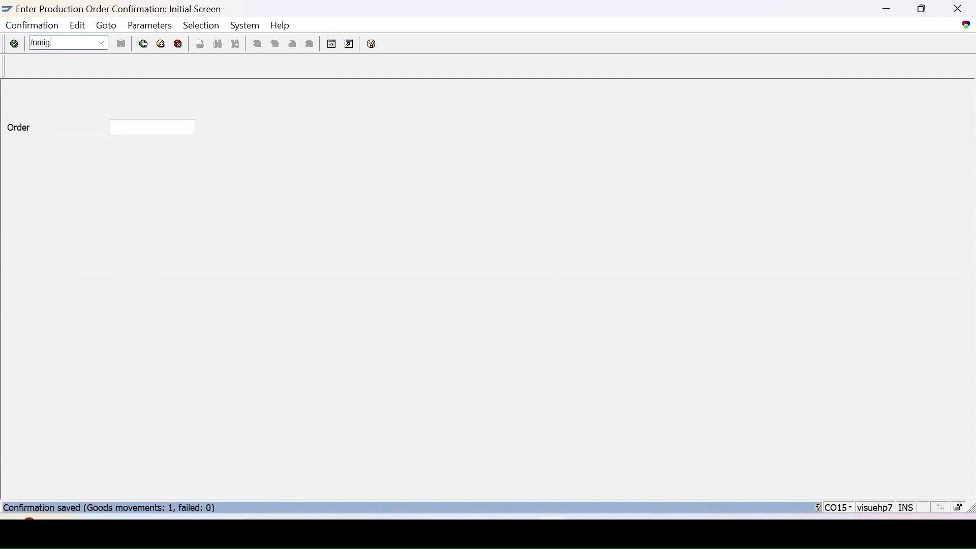
{"action": "type", "text": "o"}
{"action": "key", "text": "Return"}
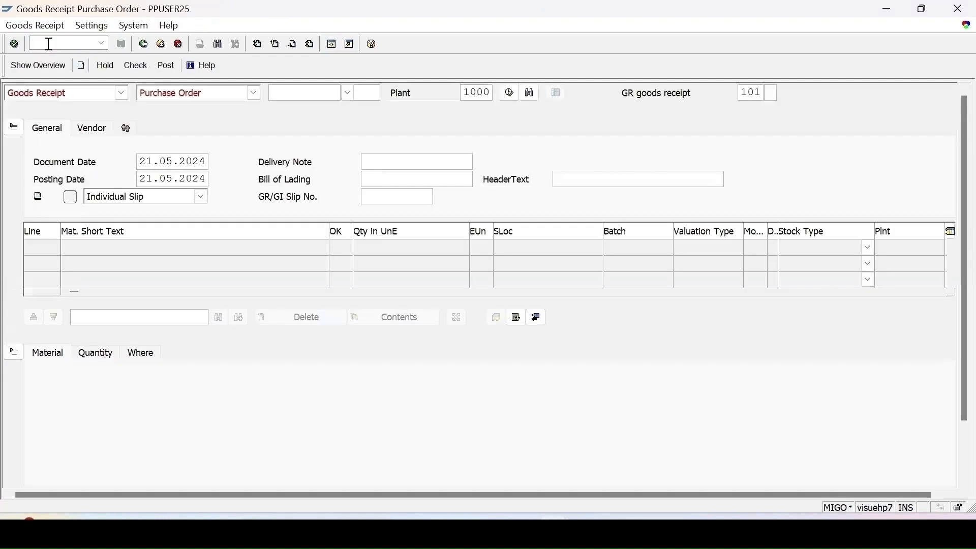
{"action": "left_click", "coordinate": [171, 96]}
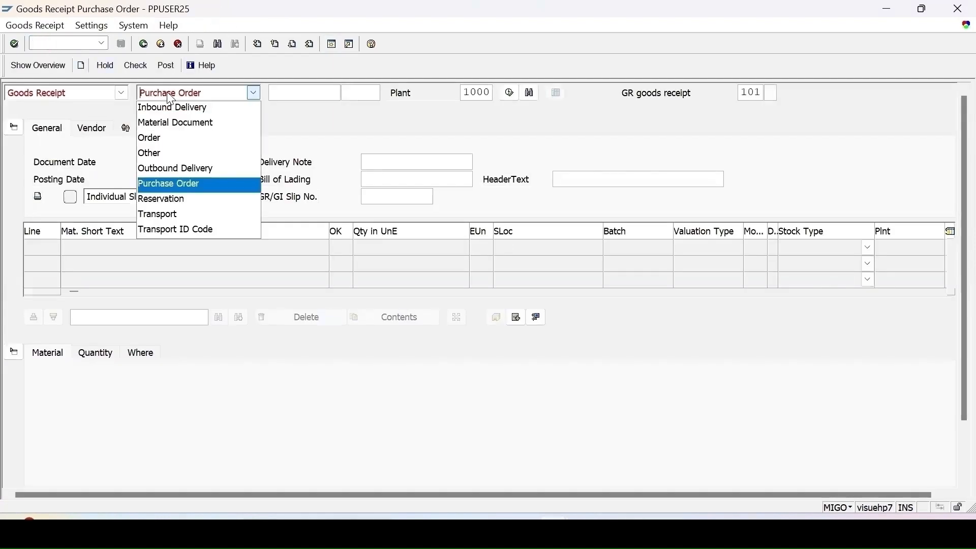
{"action": "left_click", "coordinate": [161, 143]}
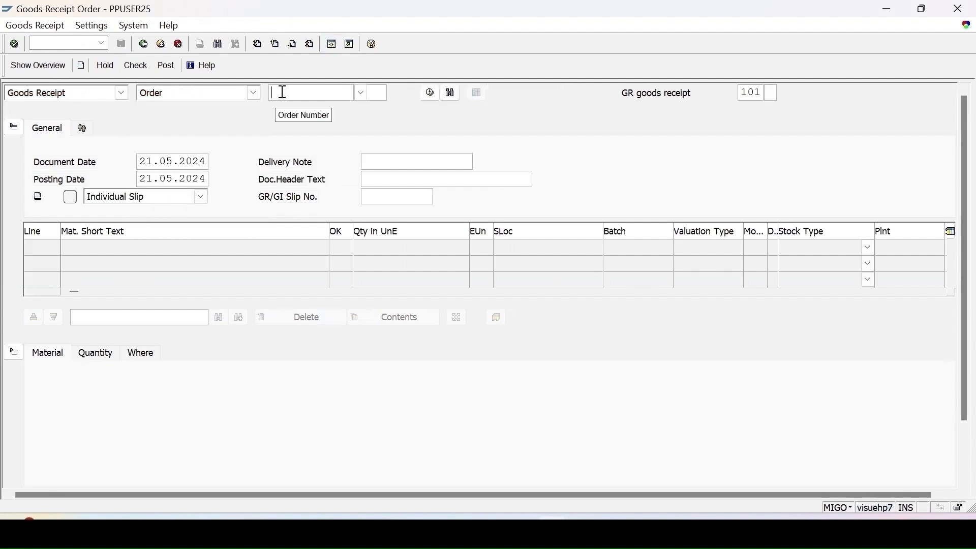
{"action": "type", "text": "6006125"}
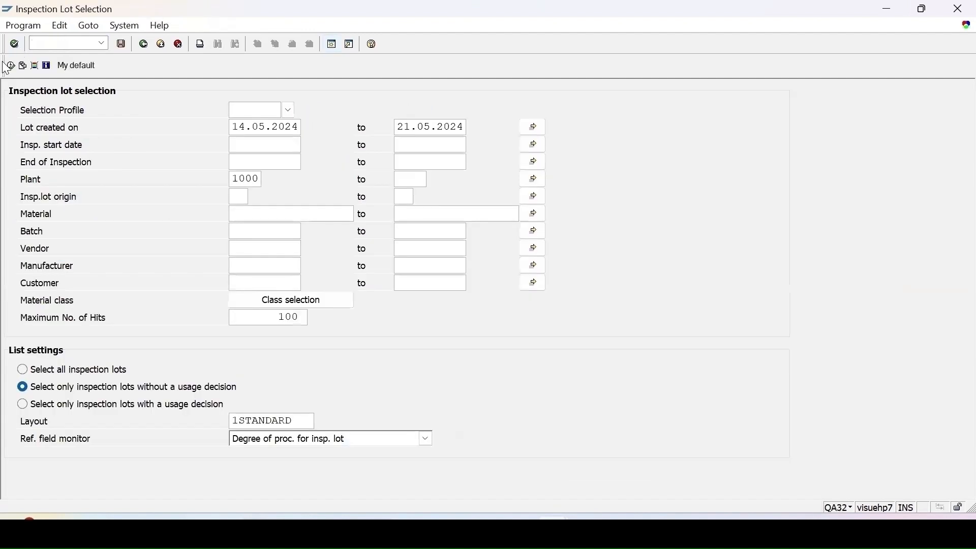
Step: Run the inspection lot selection for plant 1000 and open results recording for the P-200 lot
{"action": "left_click", "coordinate": [10, 65]}
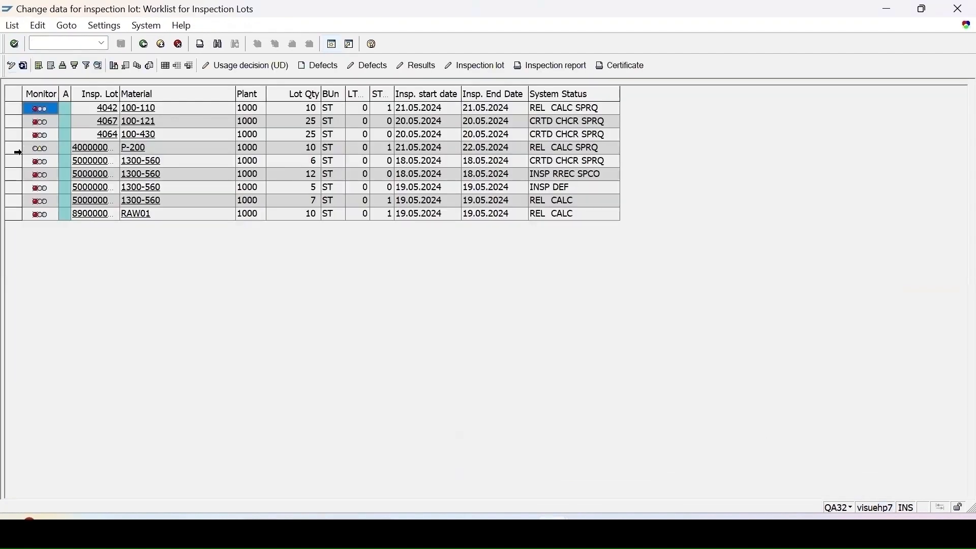
{"action": "left_click", "coordinate": [15, 149]}
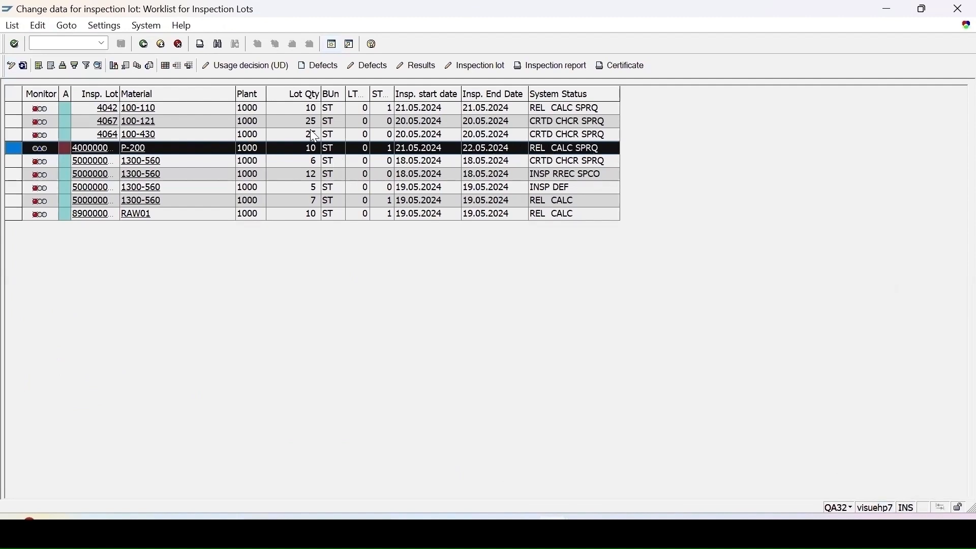
{"action": "left_click", "coordinate": [434, 68]}
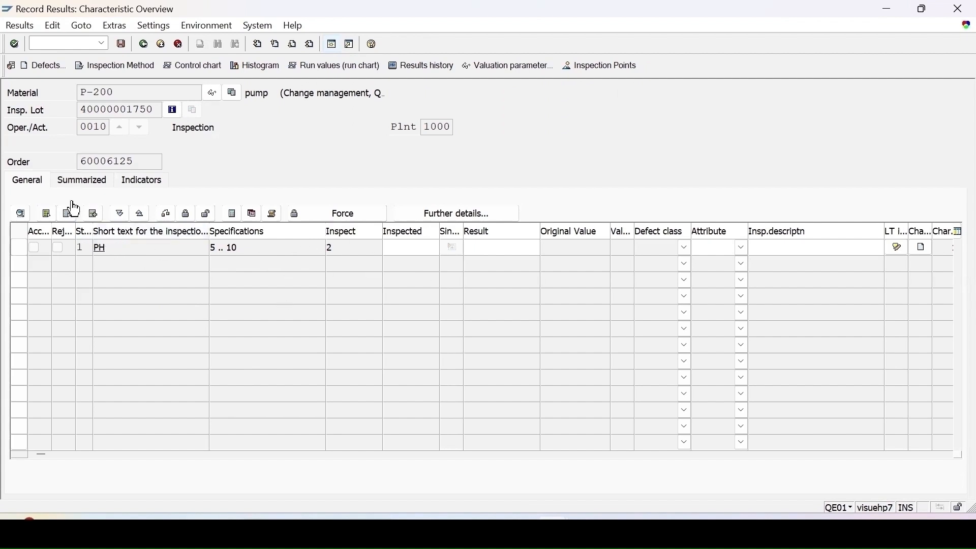
Step: Start transaction QP02 in a new session and open the inspection plan of material P-200 in plant 1000
{"action": "left_click_drag", "start_coordinate": [119, 93], "coordinate": [46, 97]}
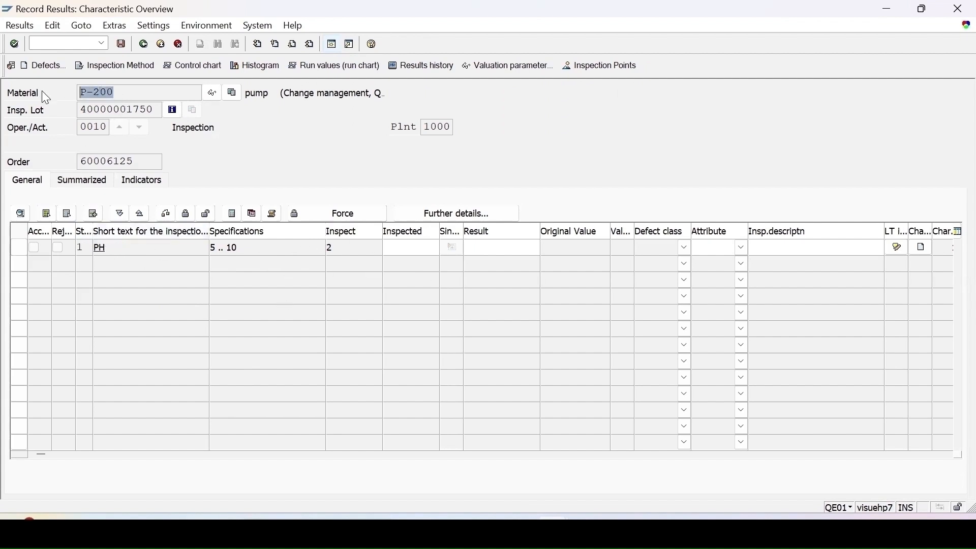
{"action": "left_click", "coordinate": [129, 103]}
{"action": "left_click", "coordinate": [57, 40]}
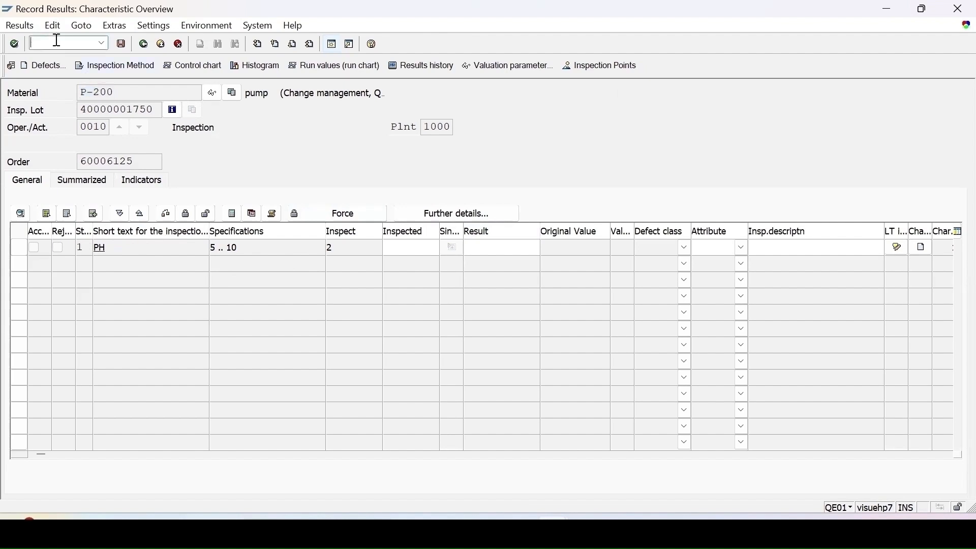
{"action": "type", "text": "/oqp02"}
{"action": "key", "text": "Return"}
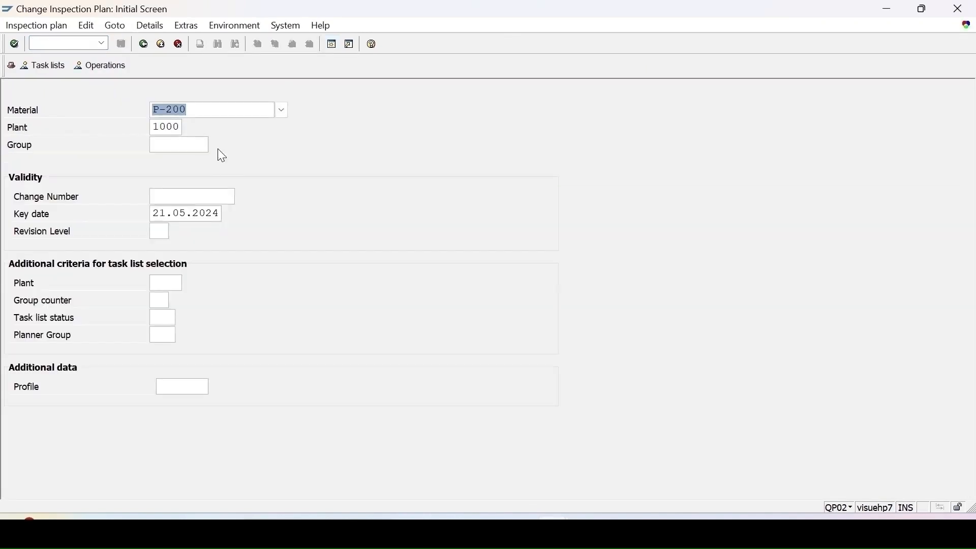
{"action": "key", "text": "Return"}
Step: Check the inspection characteristics of operation 0010 in the inspection plan, and leave the plan without changes
{"action": "left_click", "coordinate": [12, 177]}
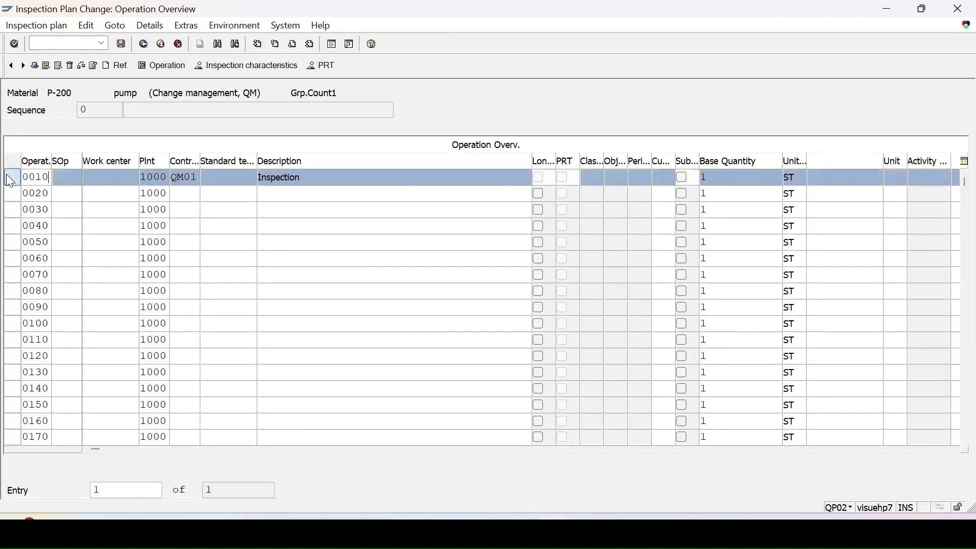
{"action": "left_click", "coordinate": [263, 68]}
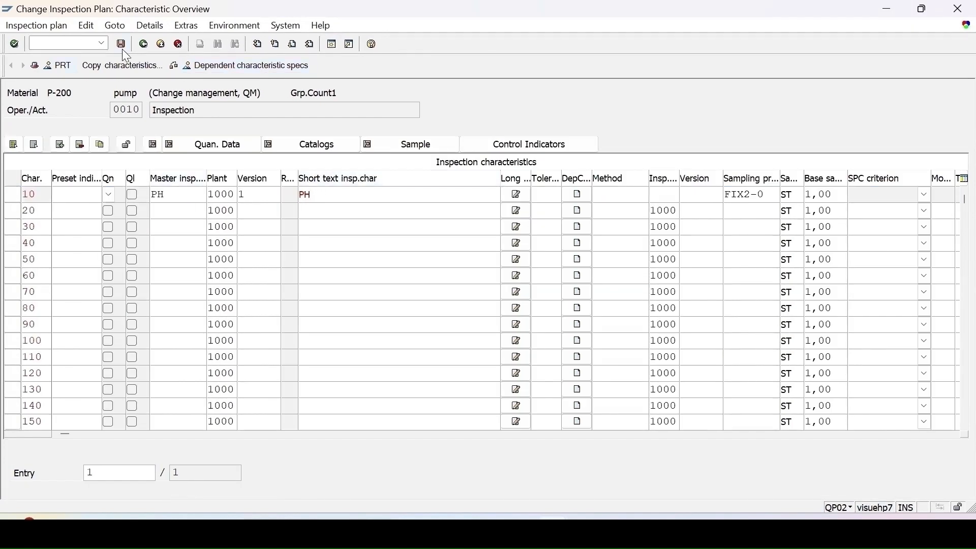
{"action": "left_click", "coordinate": [140, 47]}
{"action": "left_click", "coordinate": [141, 46]}
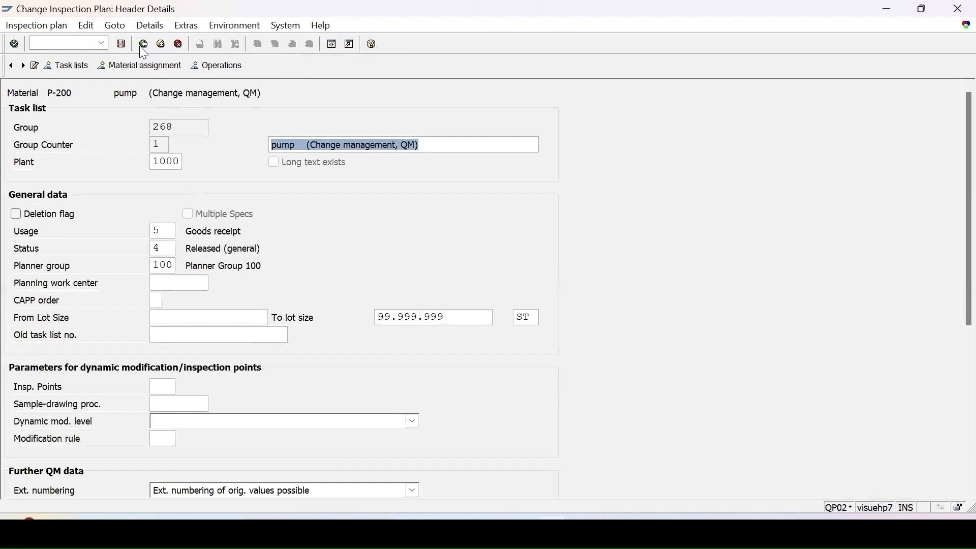
{"action": "left_click", "coordinate": [162, 45]}
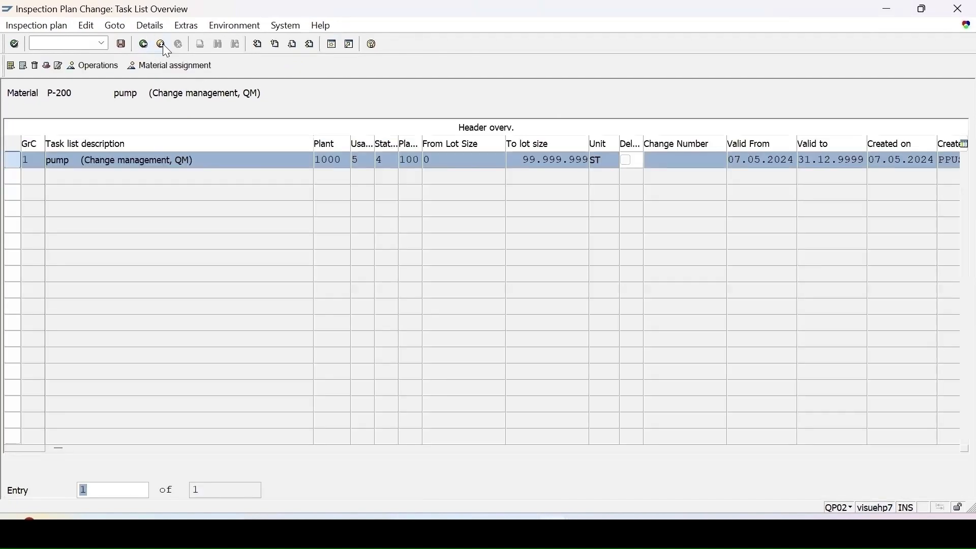
{"action": "left_click", "coordinate": [162, 45]}
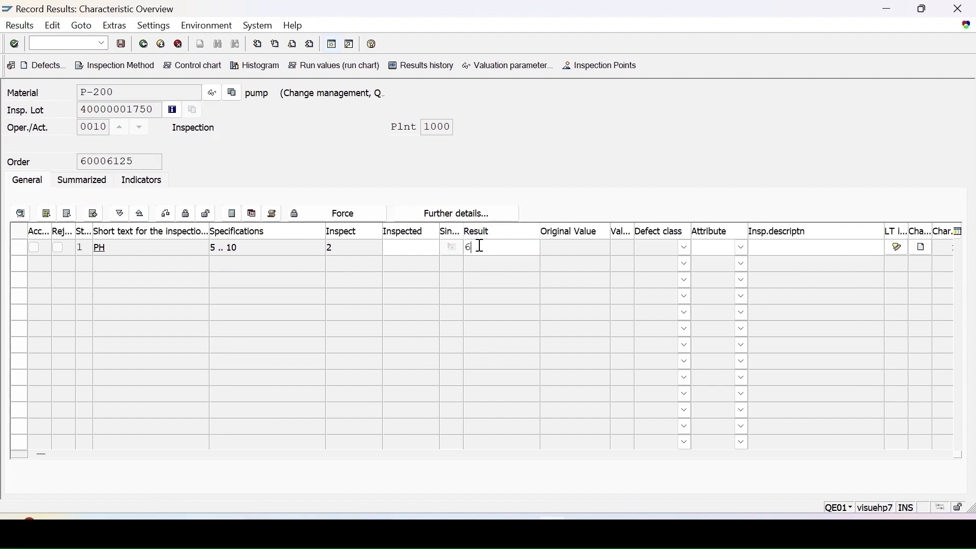
Step: Record a result of 6 for the PH characteristic, save the results, and refresh the inspection lot worklist
{"action": "key", "text": "Return"}
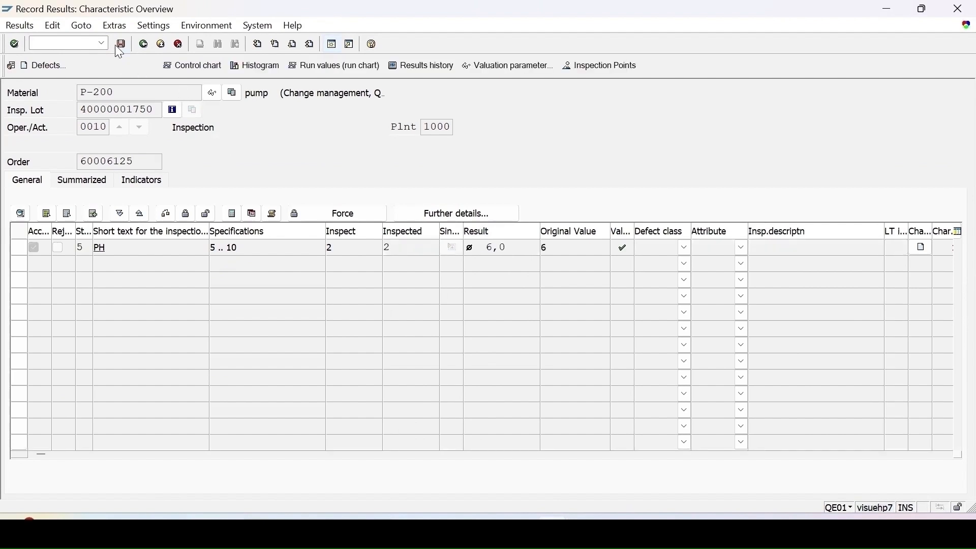
{"action": "left_click", "coordinate": [122, 44]}
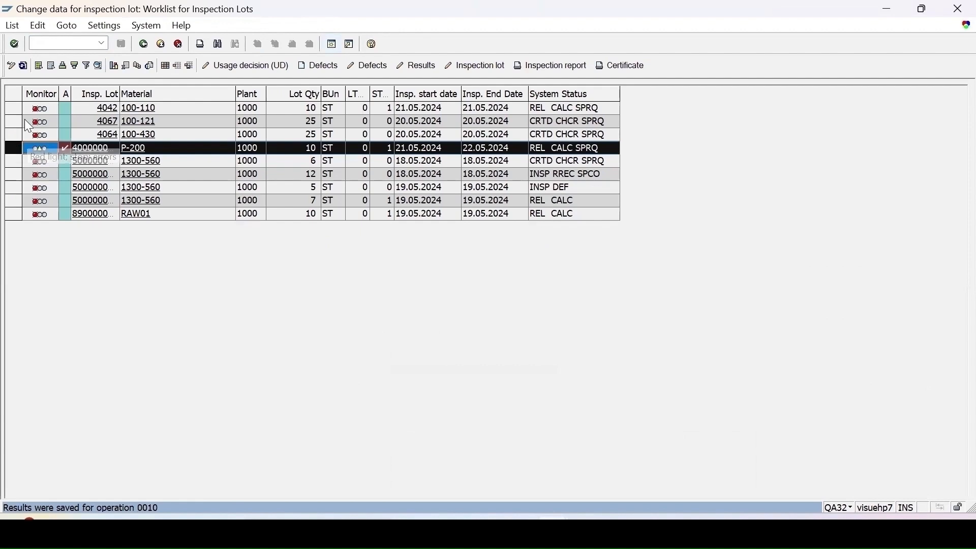
{"action": "left_click", "coordinate": [23, 65]}
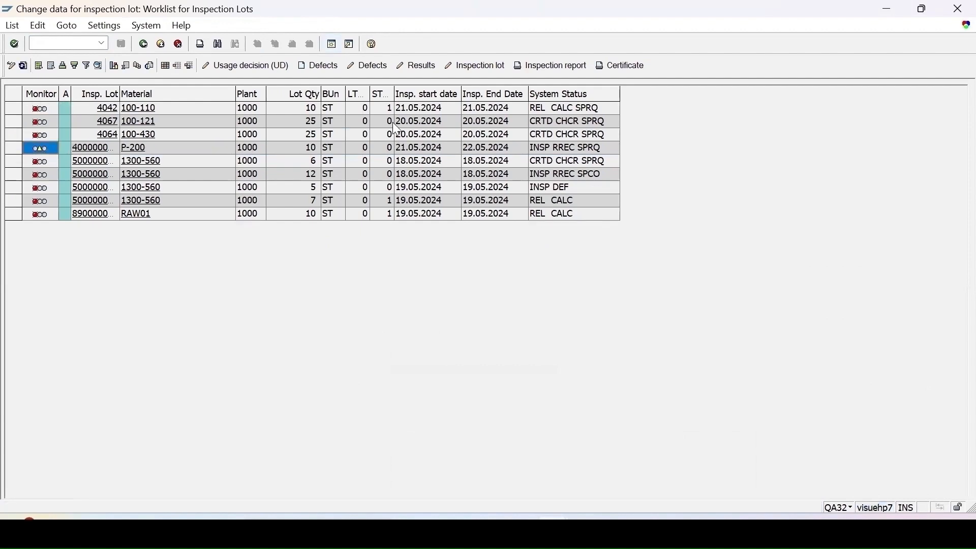
Step: Open the usage decision for the P-200 lot, review its stock and defects, and choose decision code A (Accept)
{"action": "left_click", "coordinate": [274, 68]}
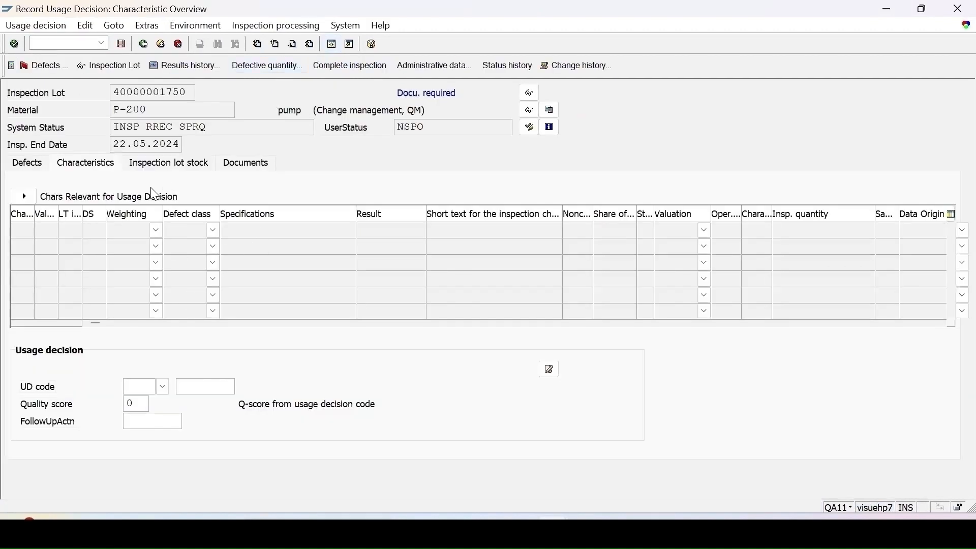
{"action": "left_click", "coordinate": [161, 164]}
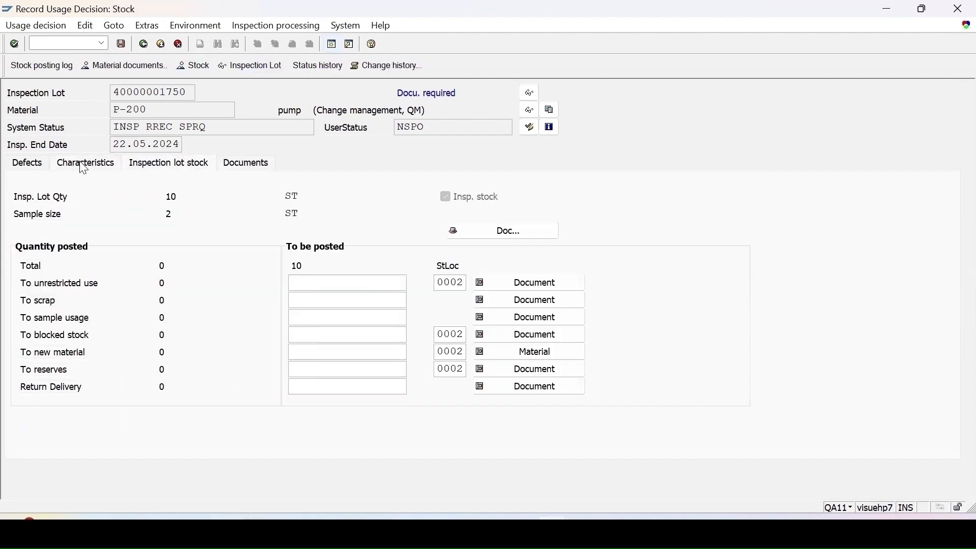
{"action": "left_click", "coordinate": [43, 167]}
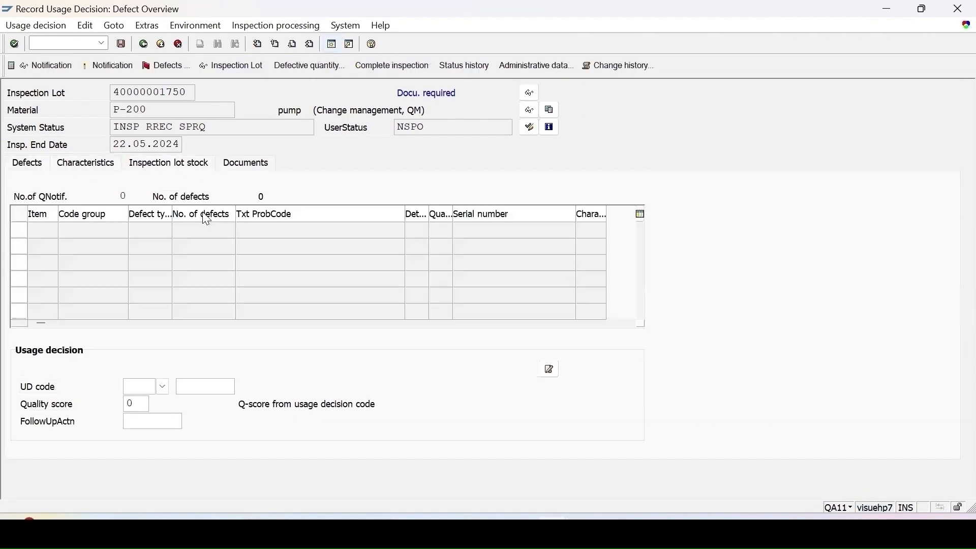
{"action": "left_click", "coordinate": [162, 388]}
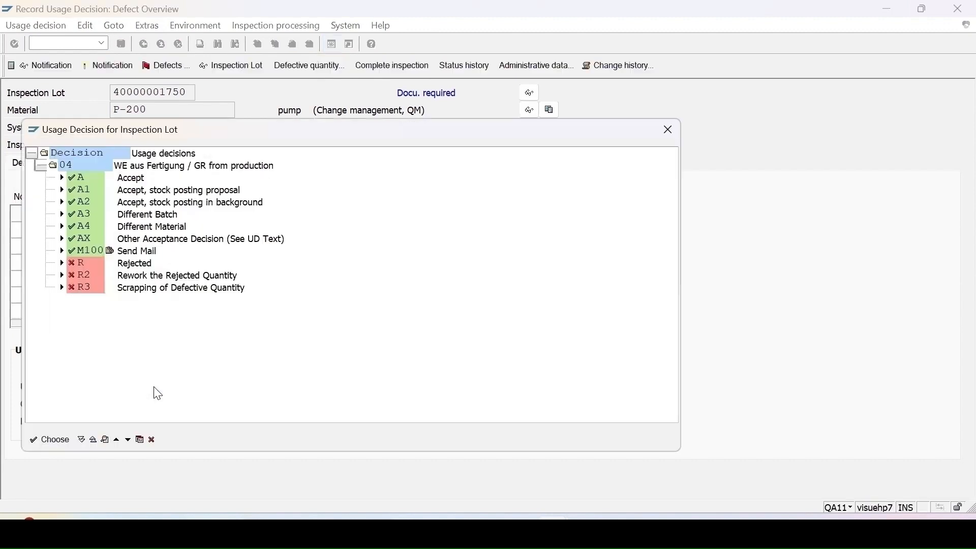
{"action": "double_click", "coordinate": [76, 178]}
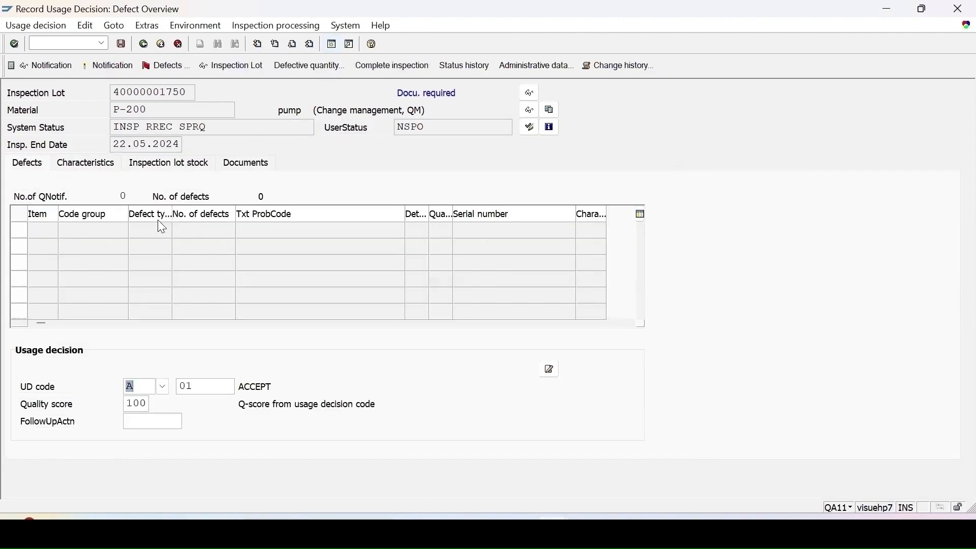
Step: Enter 10 for posting to unrestricted use in the inspection lot stock and check the material's stock overview
{"action": "left_click", "coordinate": [158, 167]}
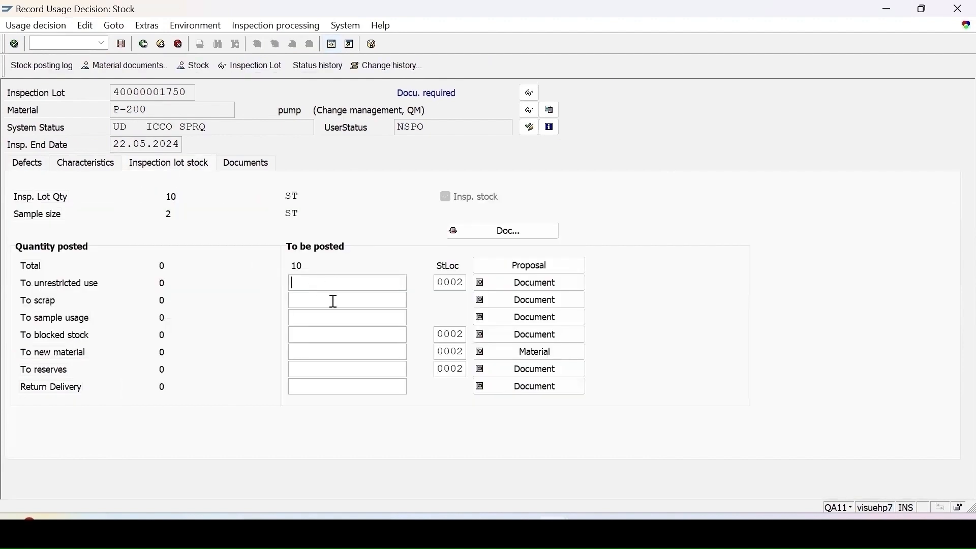
{"action": "left_click", "coordinate": [314, 283]}
{"action": "type", "text": "1"}
{"action": "left_click", "coordinate": [309, 299]}
{"action": "left_click", "coordinate": [198, 66]}
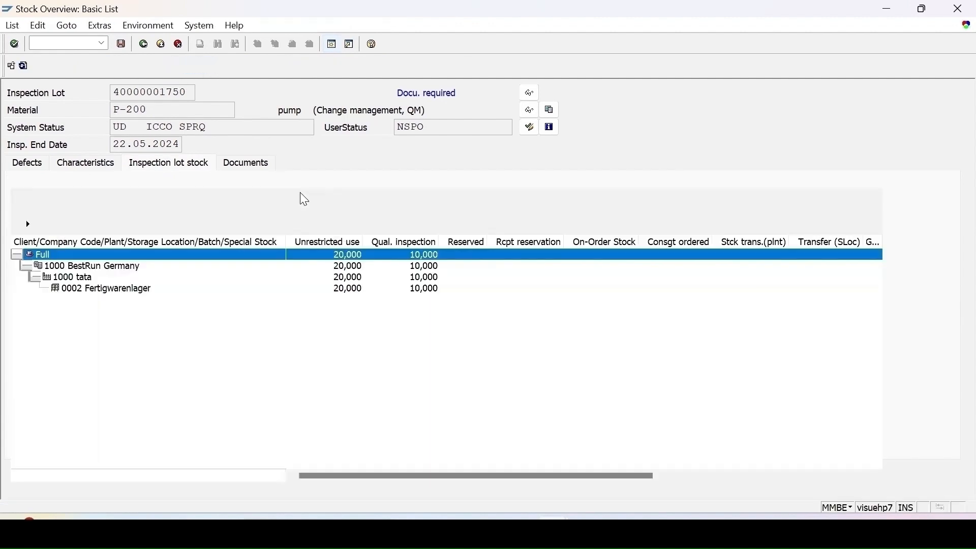
{"action": "left_click", "coordinate": [144, 44]}
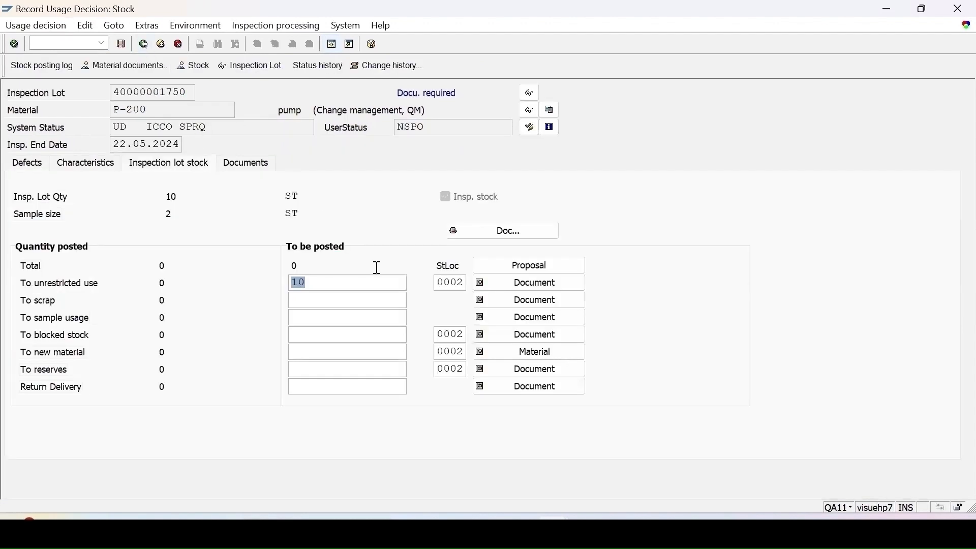
Step: Save the usage decision with its stock posting and refresh the inspection lot worklist
{"action": "left_click", "coordinate": [122, 44]}
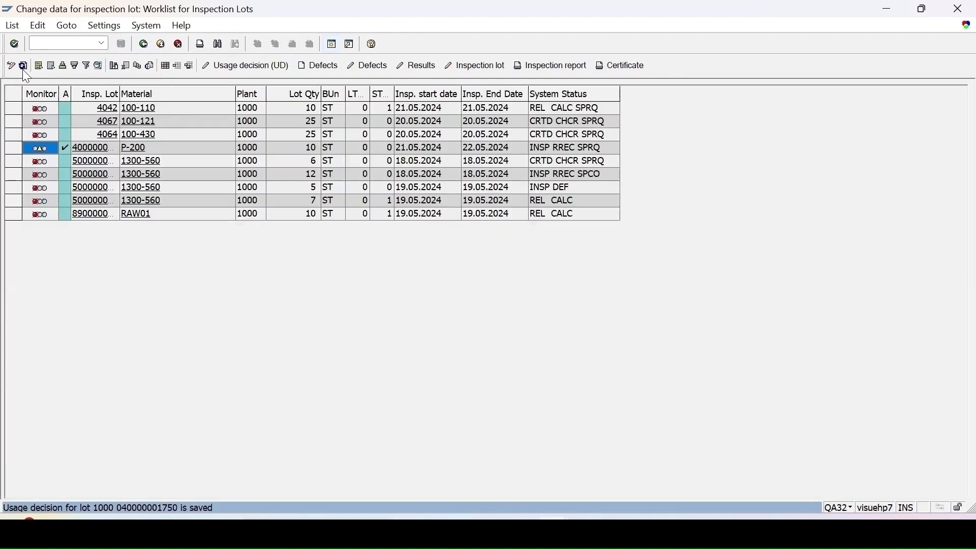
{"action": "left_click", "coordinate": [22, 69]}
Step: Switch to the session with the P-200 stock overview and refresh it to check the posted quantities
{"action": "mouse_move", "coordinate": [553, 533]}
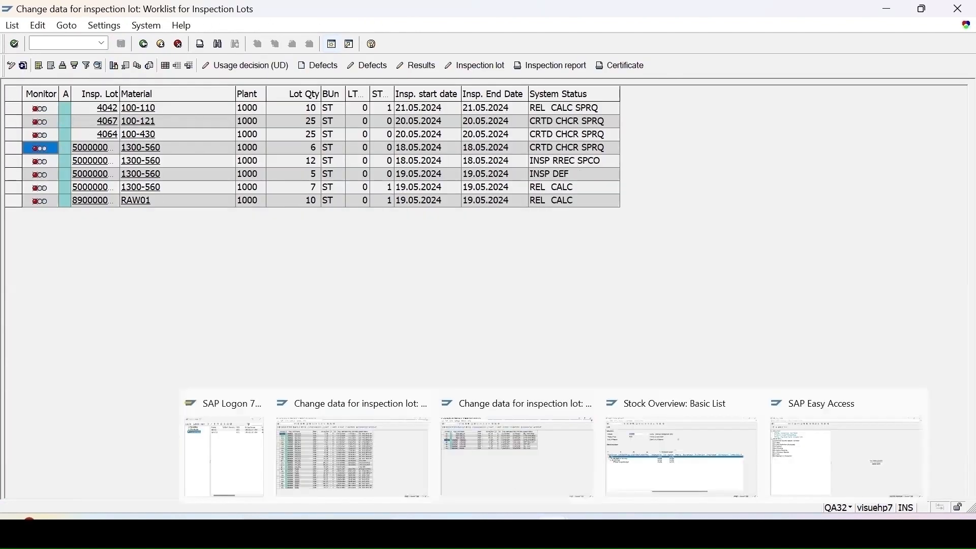
{"action": "left_click", "coordinate": [679, 480]}
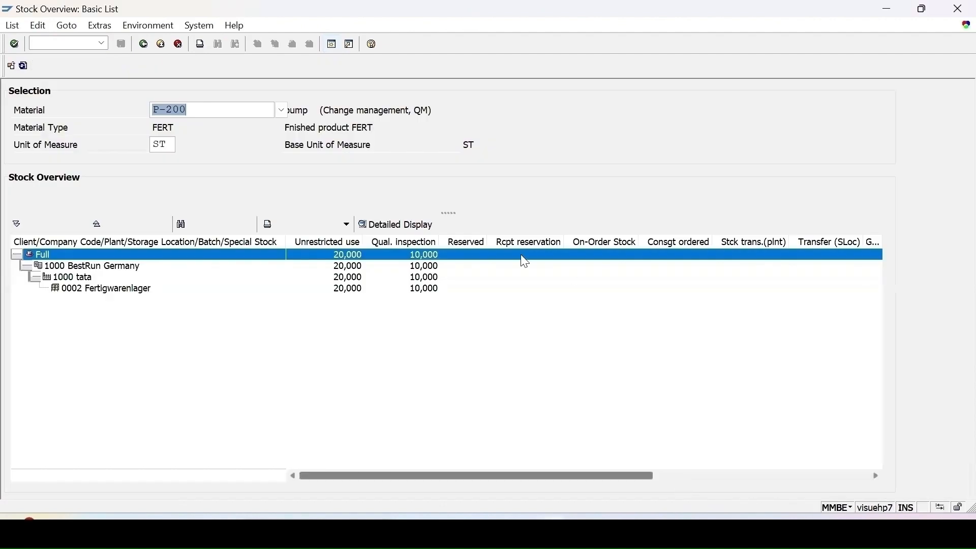
{"action": "left_click", "coordinate": [23, 67]}
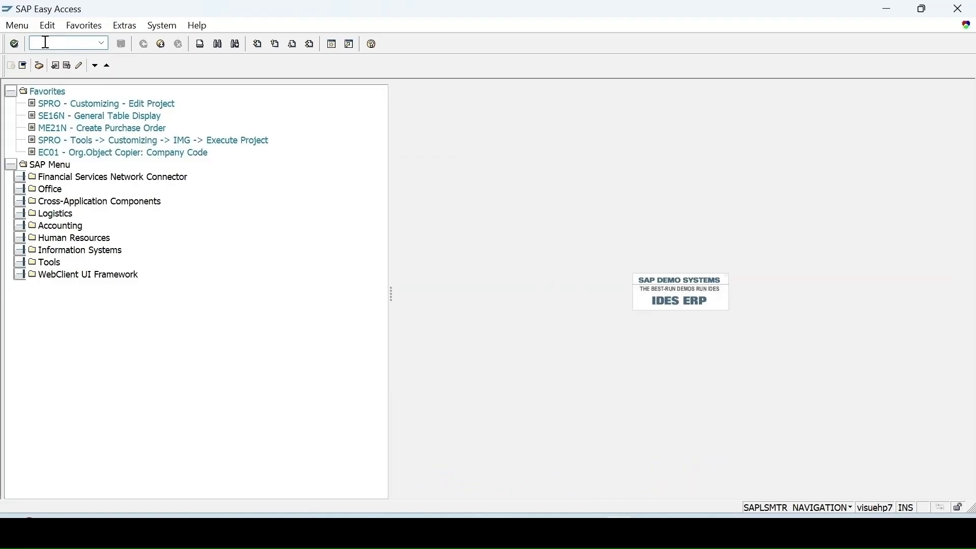
Step: Start transaction MM02 and open the Quality management view of material MII_MTL for plant 1000
{"action": "type", "text": "mm02"}
{"action": "key", "text": "Return"}
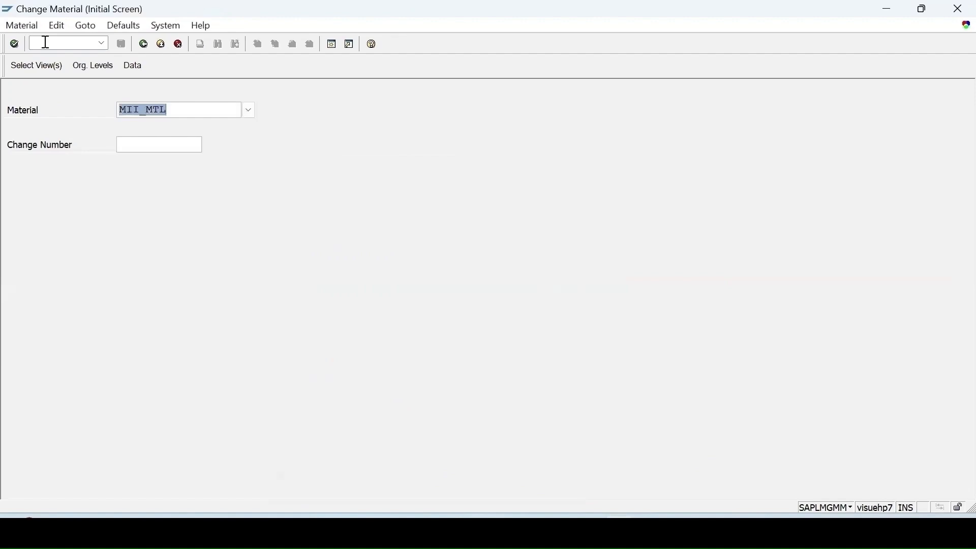
{"action": "key", "text": "Return"}
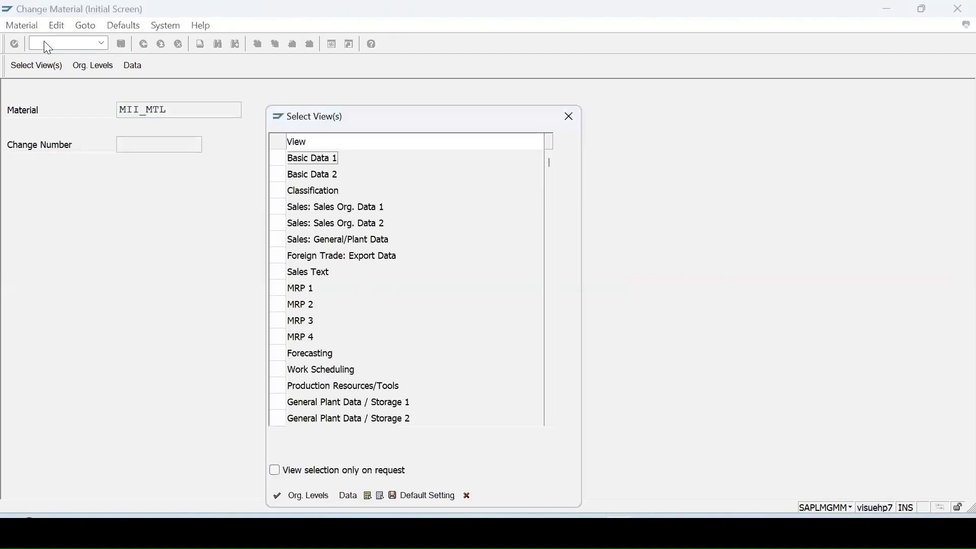
{"action": "key", "text": "Return"}
{"action": "key", "text": "Return"}
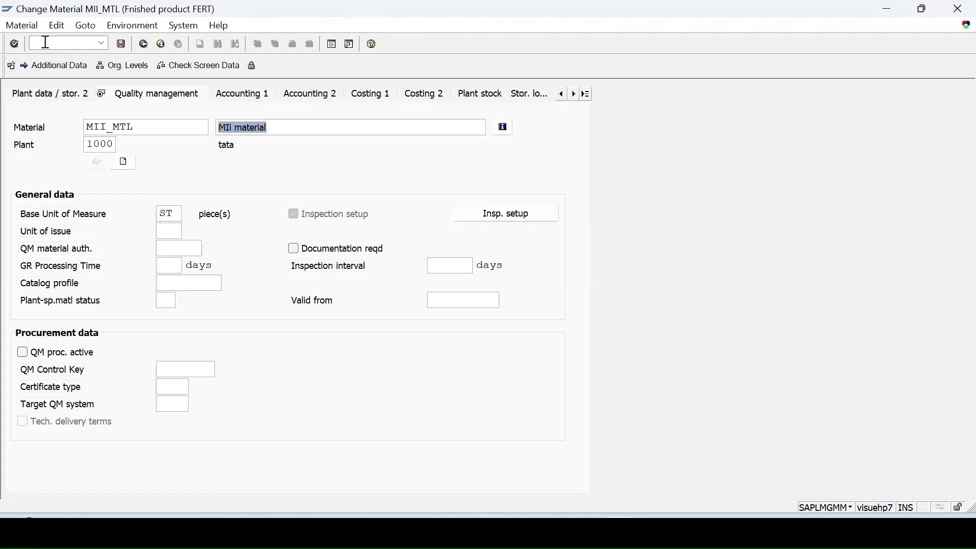
Step: Review the active inspection types in the inspection setup of MII_MTL and close the setup data
{"action": "left_click", "coordinate": [515, 220]}
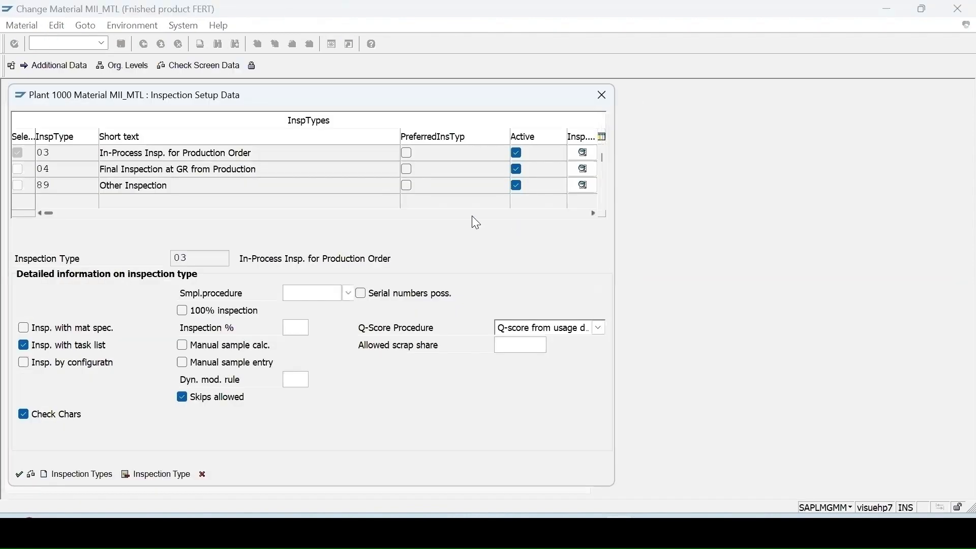
{"action": "left_click", "coordinate": [49, 153]}
{"action": "left_click", "coordinate": [106, 153]}
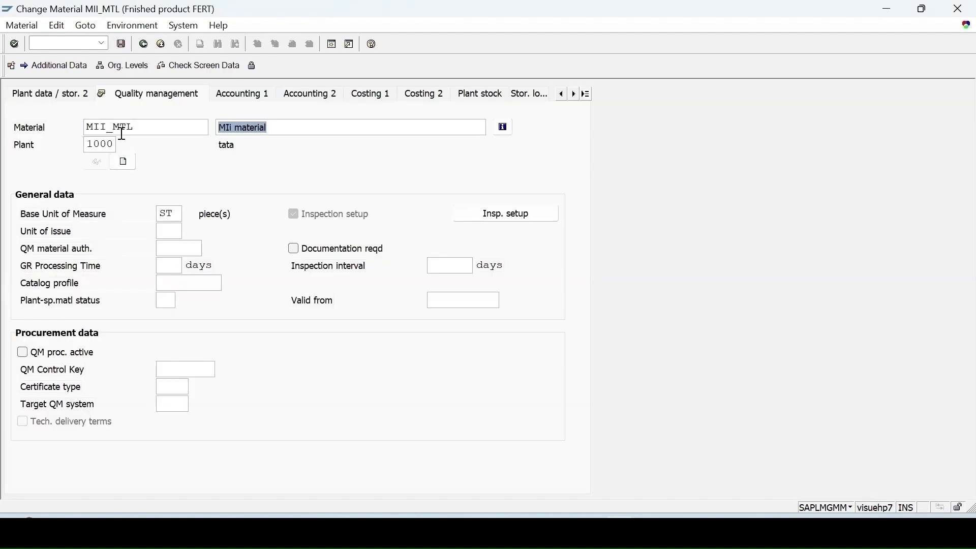
Step: Start transaction CA02 and open the operation overview of the routing for MII_MTL in plant 1000
{"action": "key", "text": "ctrl+slash"}
{"action": "type", "text": "/n"}
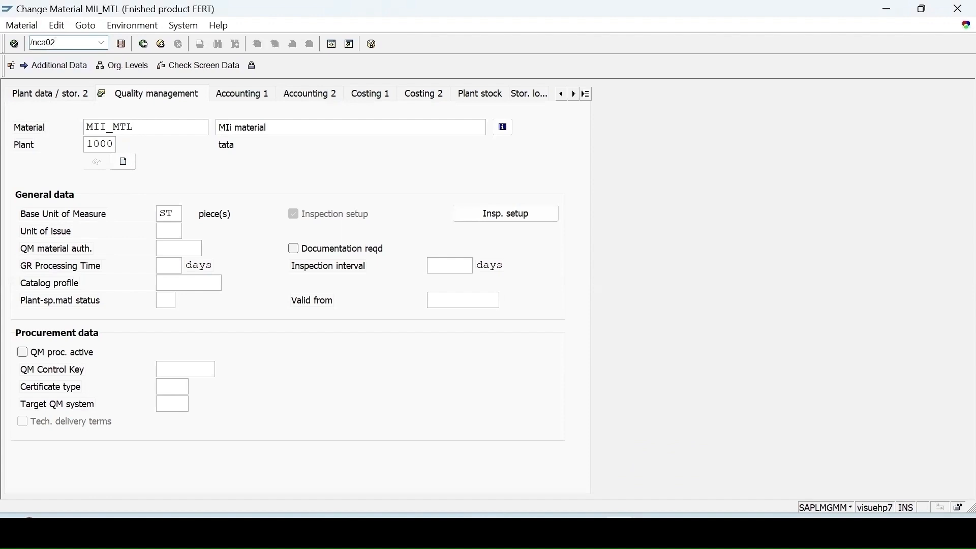
{"action": "type", "text": "ca02"}
{"action": "key", "text": "Return"}
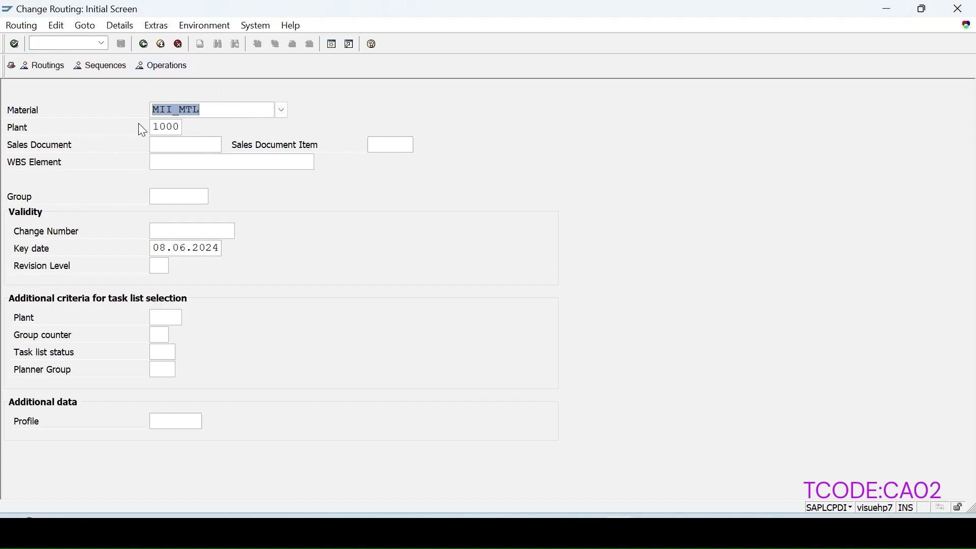
{"action": "key", "text": "Return"}
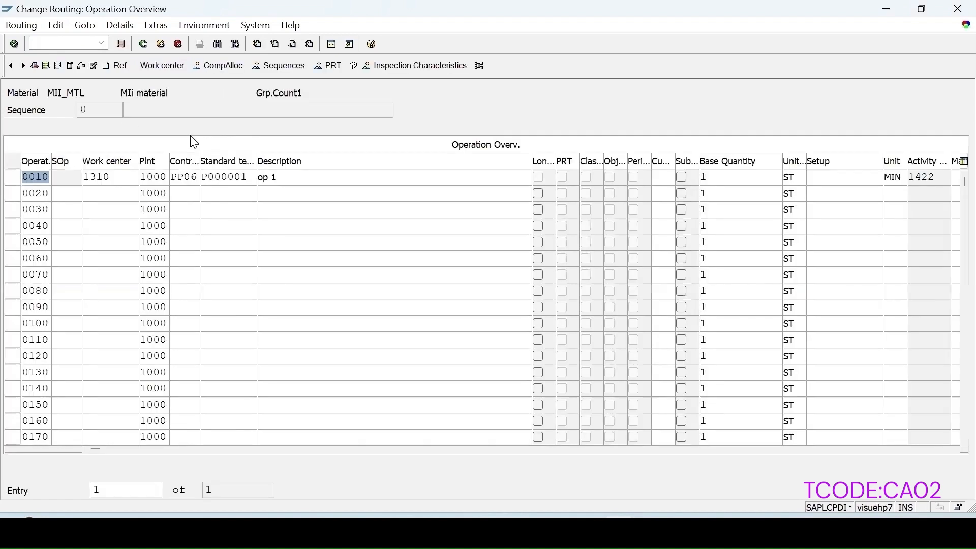
Step: Select operation 0010, check its control key, and open the routing's header details
{"action": "left_click", "coordinate": [14, 175]}
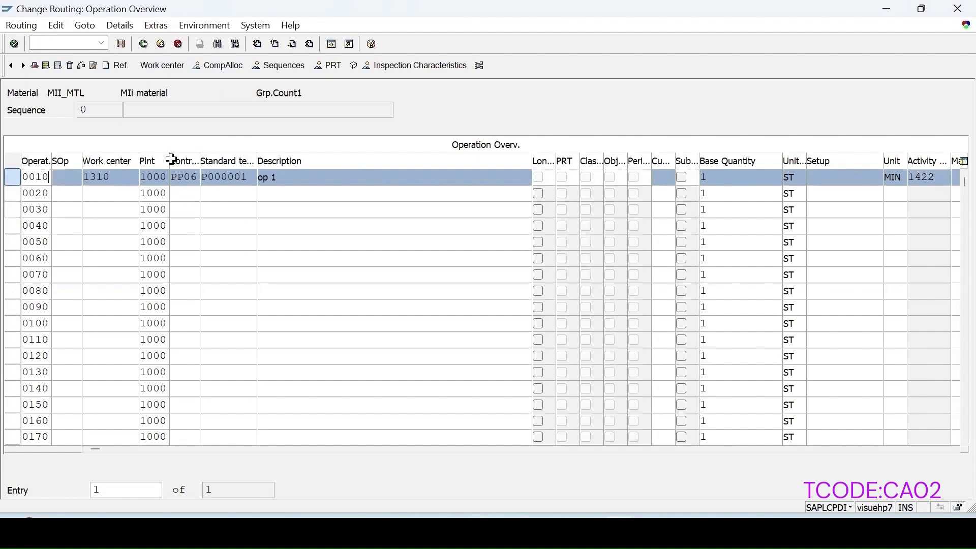
{"action": "left_click", "coordinate": [184, 177]}
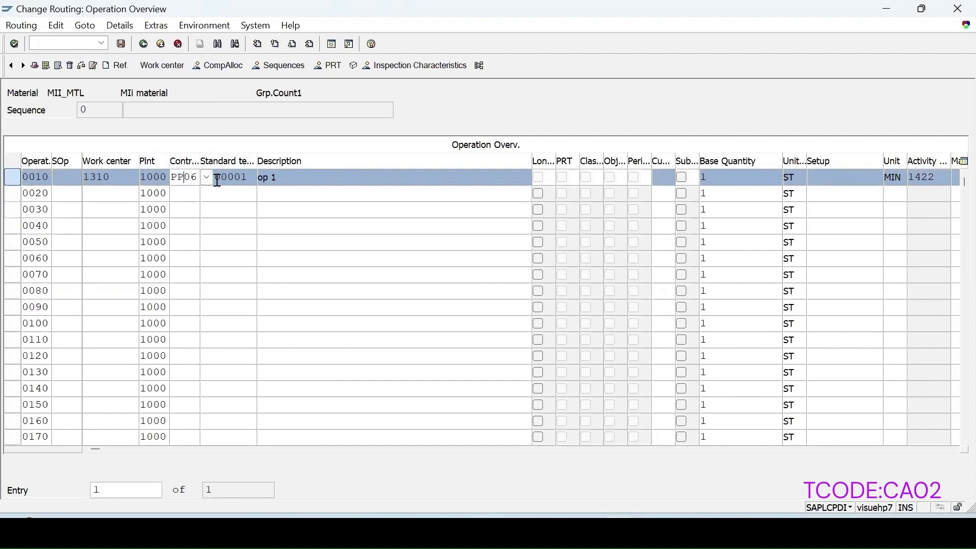
{"action": "left_click", "coordinate": [179, 160]}
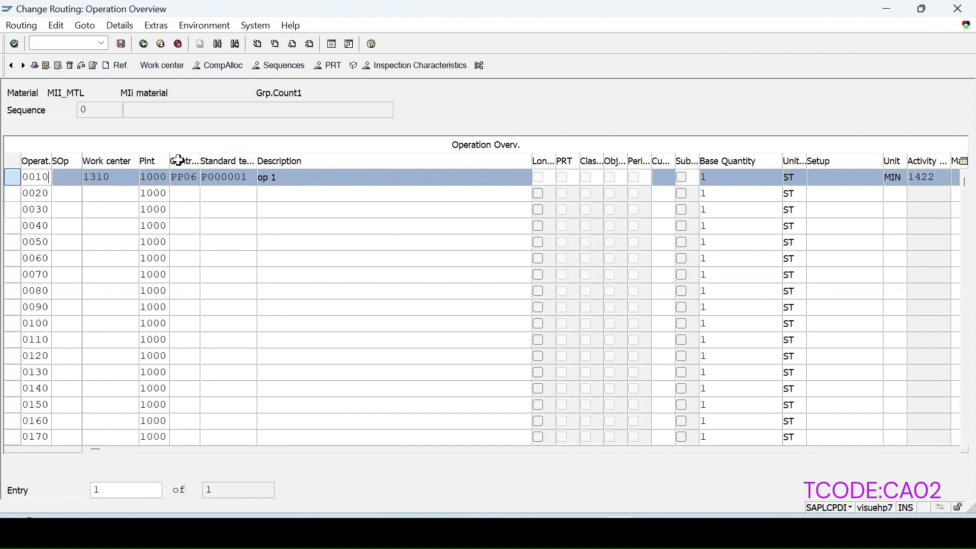
{"action": "left_click", "coordinate": [186, 179]}
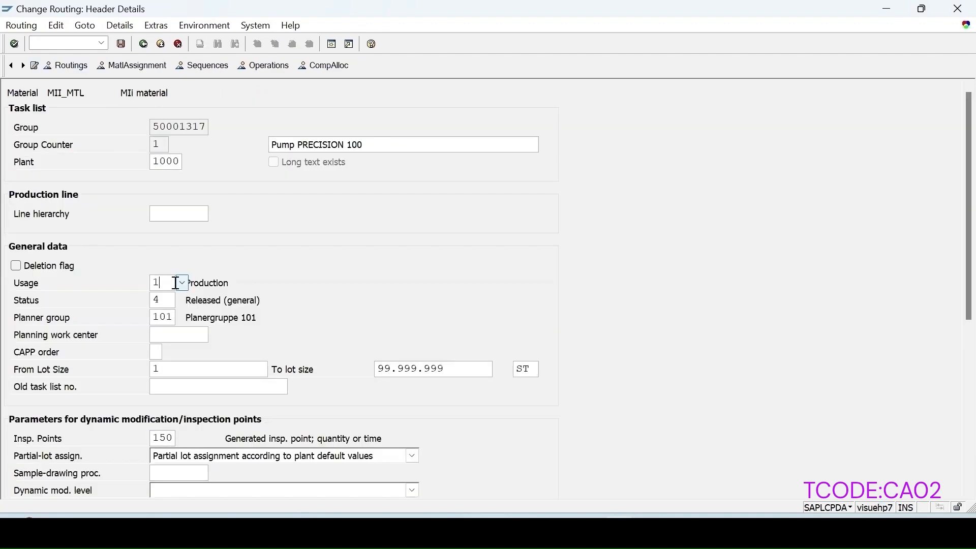
Step: Look through the available task list usages for the routing header and close the list without changing the usage
{"action": "left_click", "coordinate": [182, 283]}
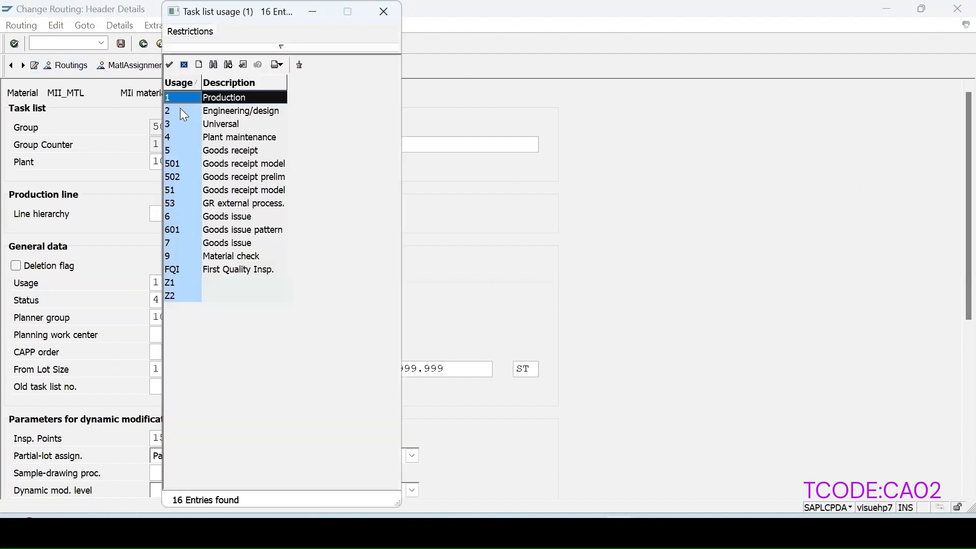
{"action": "left_click_drag", "start_coordinate": [259, 11], "coordinate": [305, 15]}
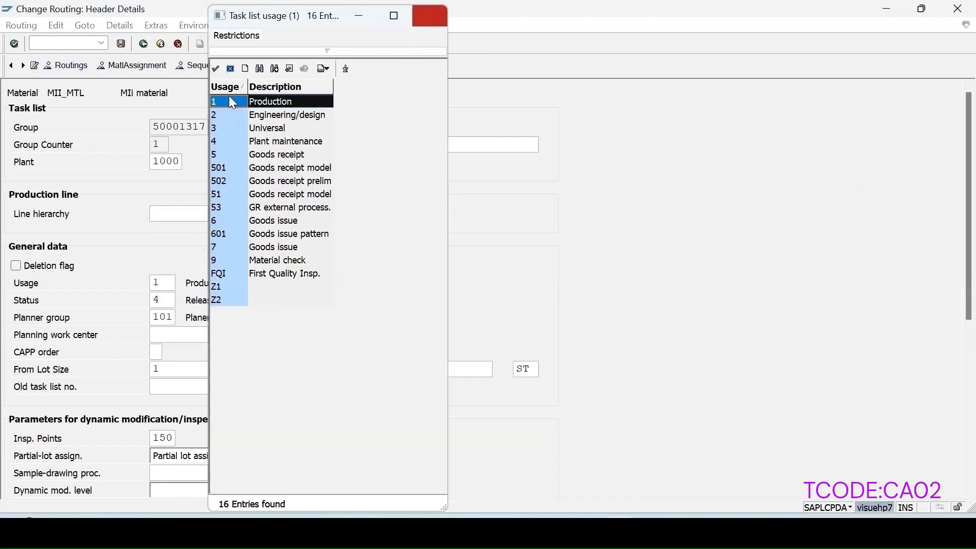
{"action": "left_click", "coordinate": [430, 16]}
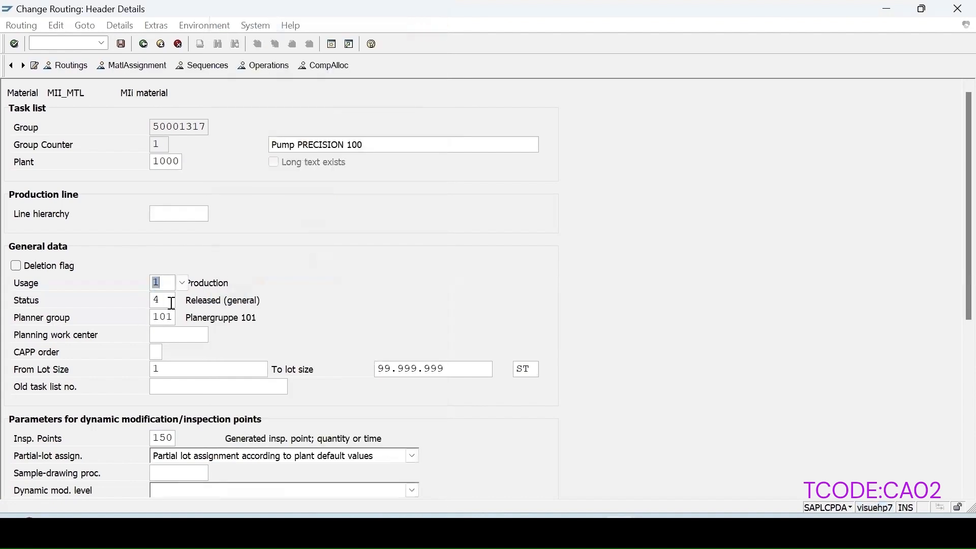
Step: Examine the inspection point identifiers available for the routing header, including 150 and 200, and close the list
{"action": "scroll", "coordinate": [216, 389], "scroll_direction": "down", "scroll_amount": 1}
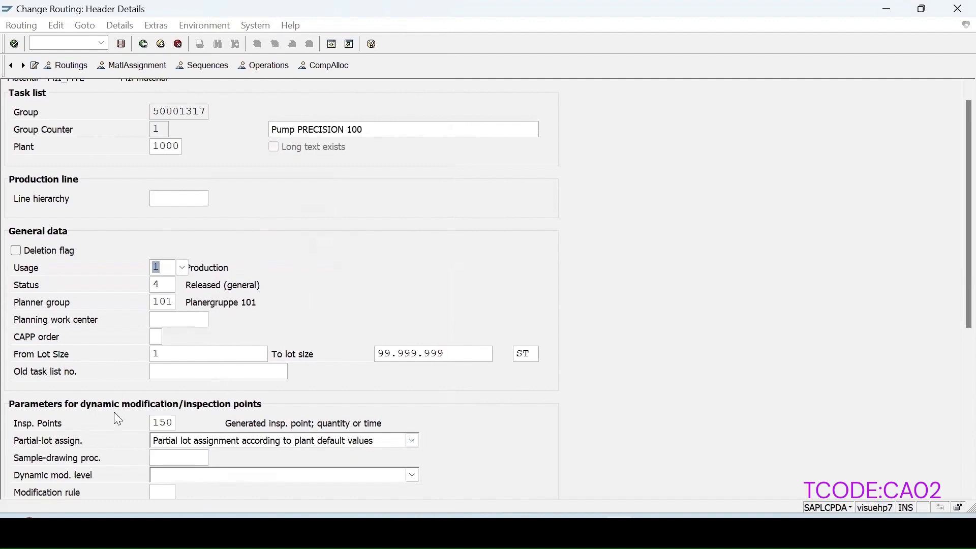
{"action": "scroll", "coordinate": [116, 414], "scroll_direction": "down", "scroll_amount": 1}
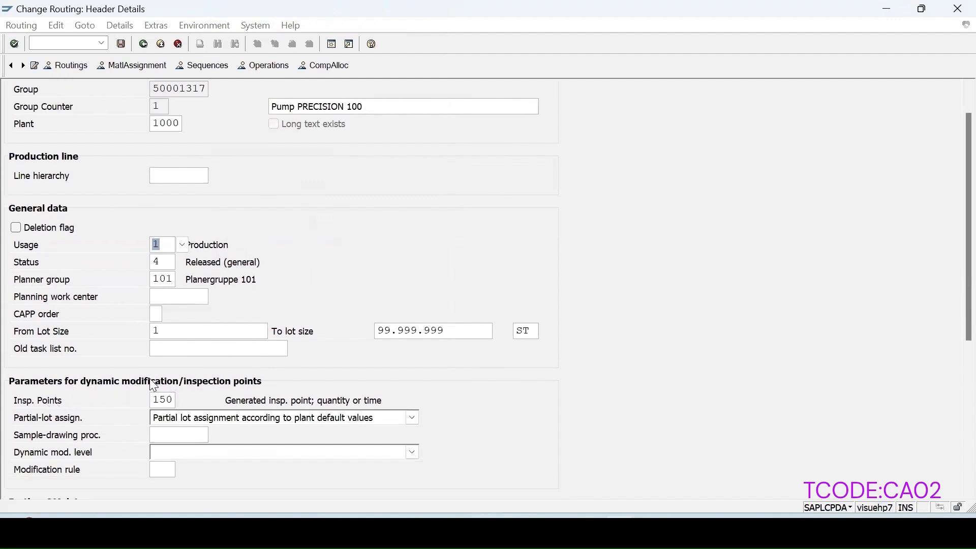
{"action": "left_click", "coordinate": [164, 401]}
{"action": "left_click", "coordinate": [184, 401]}
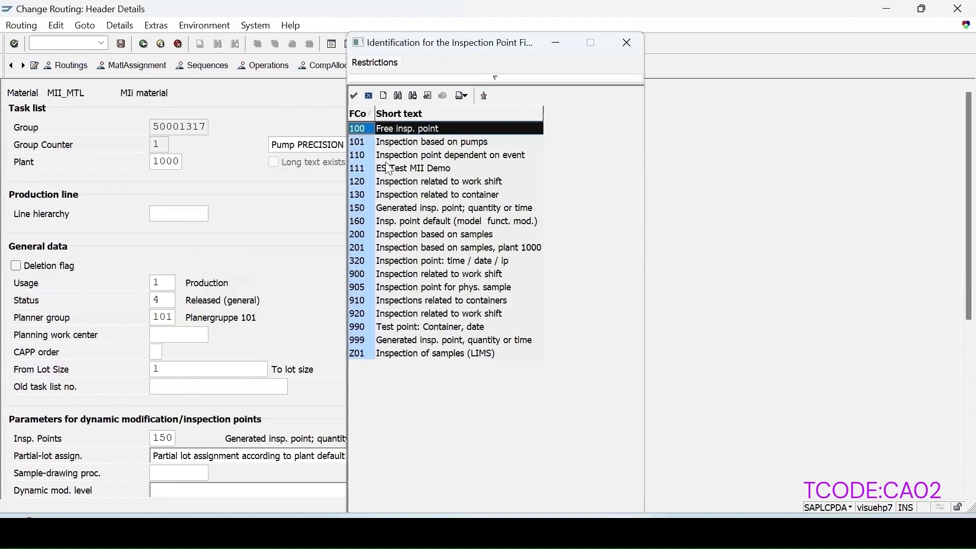
{"action": "left_click", "coordinate": [419, 209]}
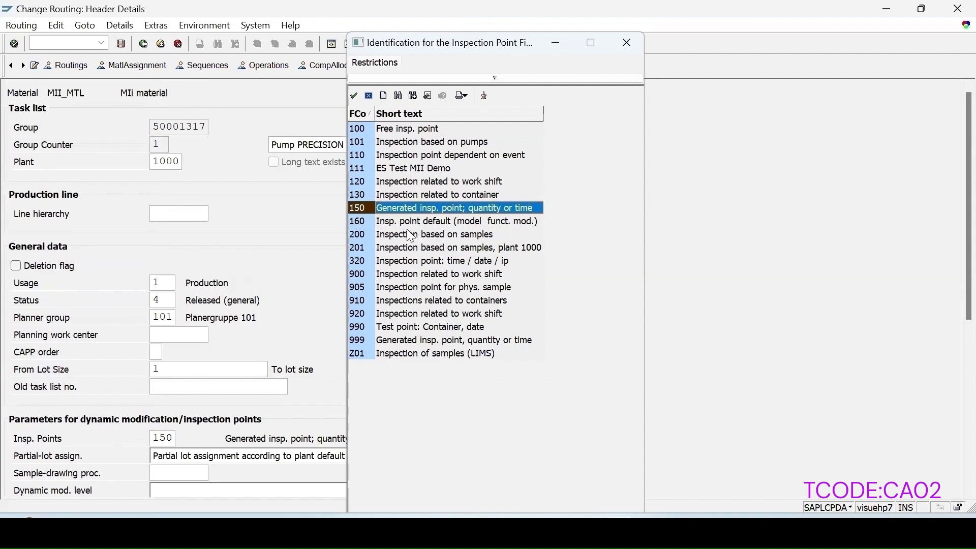
{"action": "left_click", "coordinate": [389, 235]}
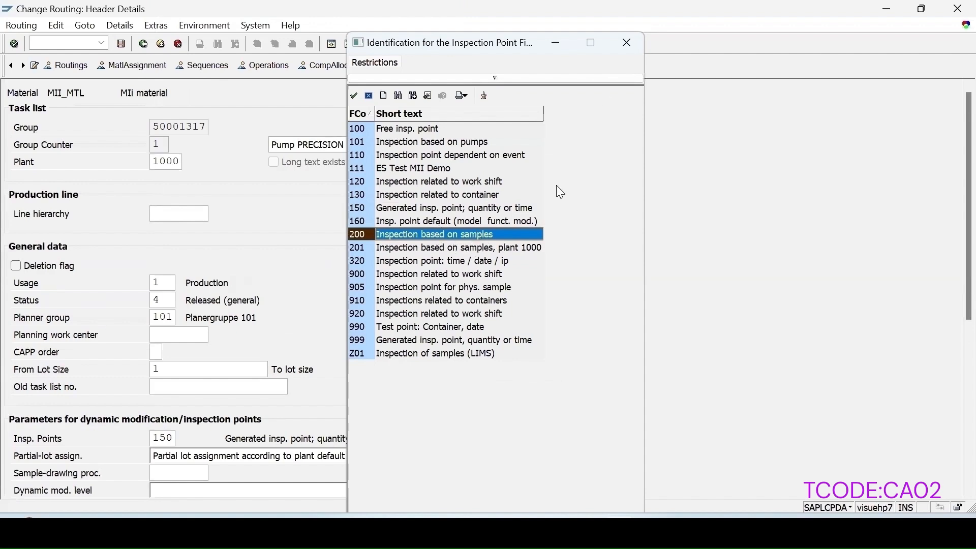
{"action": "left_click", "coordinate": [625, 44]}
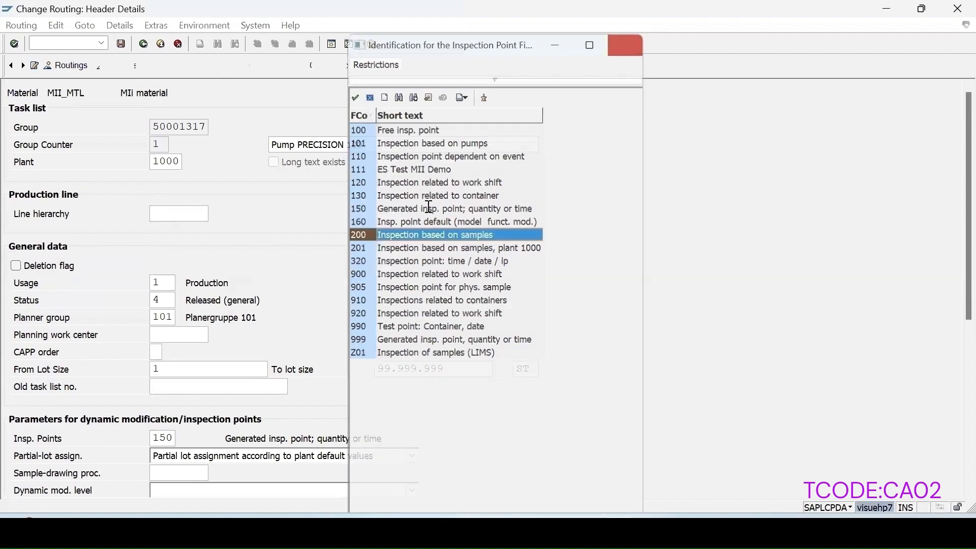
Step: Clear the inspection points entry in the routing header and return to the operation overview
{"action": "scroll", "coordinate": [197, 435], "scroll_direction": "down", "scroll_amount": 1}
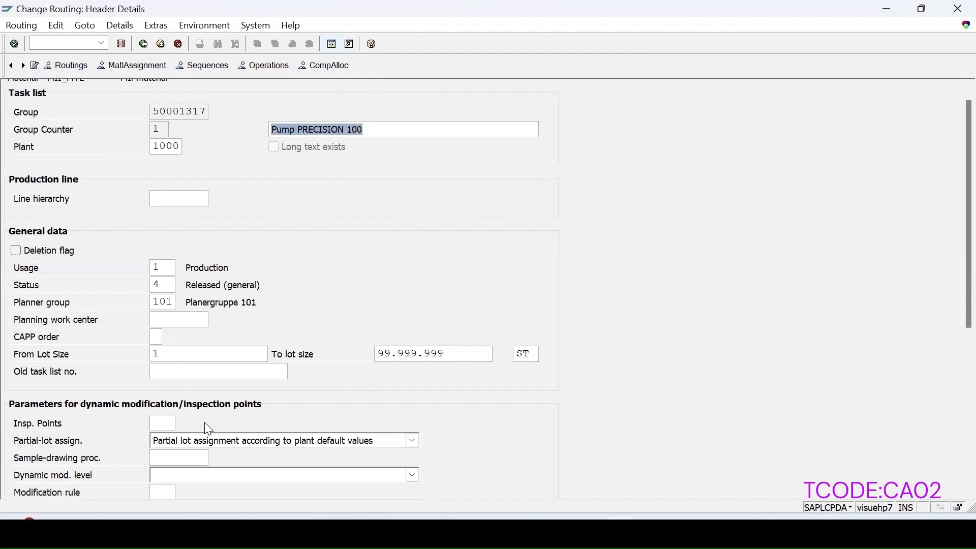
{"action": "scroll", "coordinate": [198, 447], "scroll_direction": "down", "scroll_amount": 1}
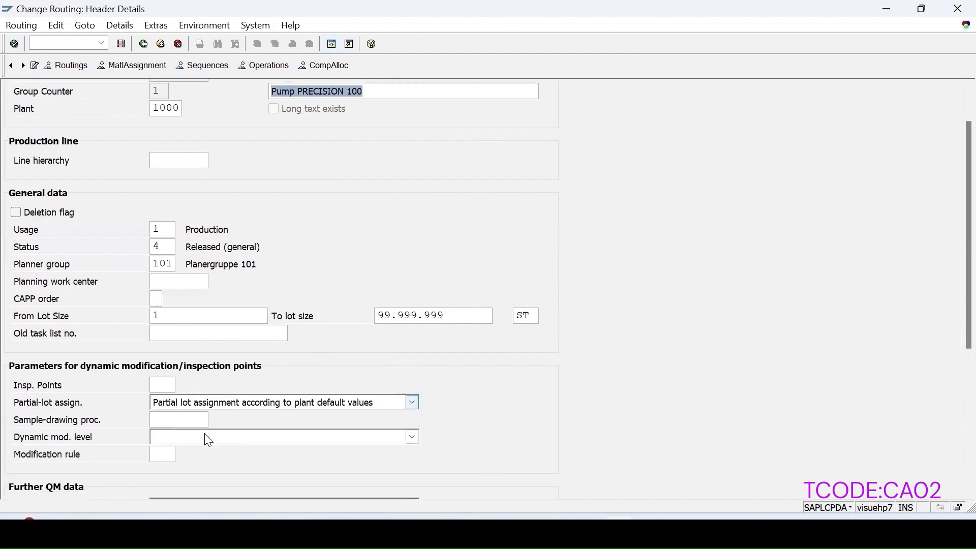
{"action": "scroll", "coordinate": [76, 364], "scroll_direction": "down", "scroll_amount": 1}
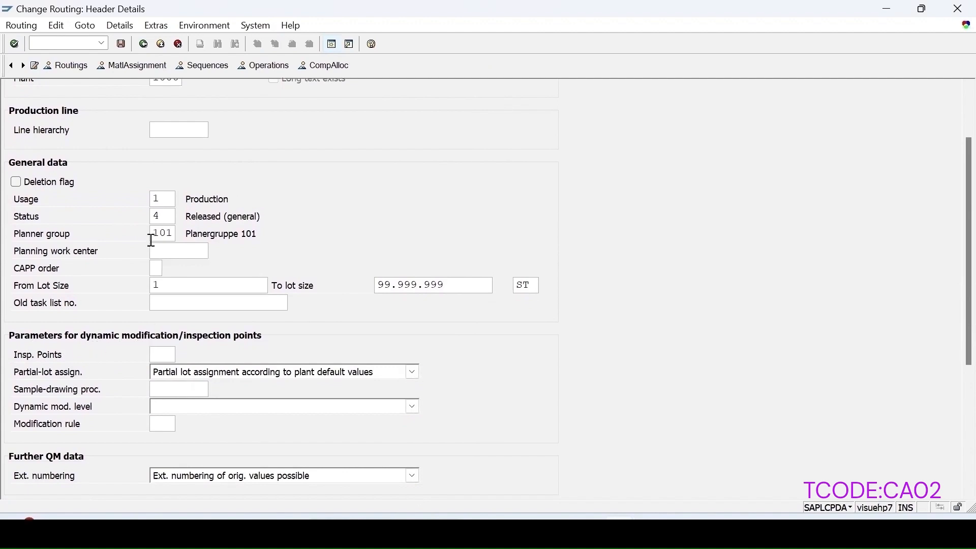
{"action": "left_click", "coordinate": [267, 67]}
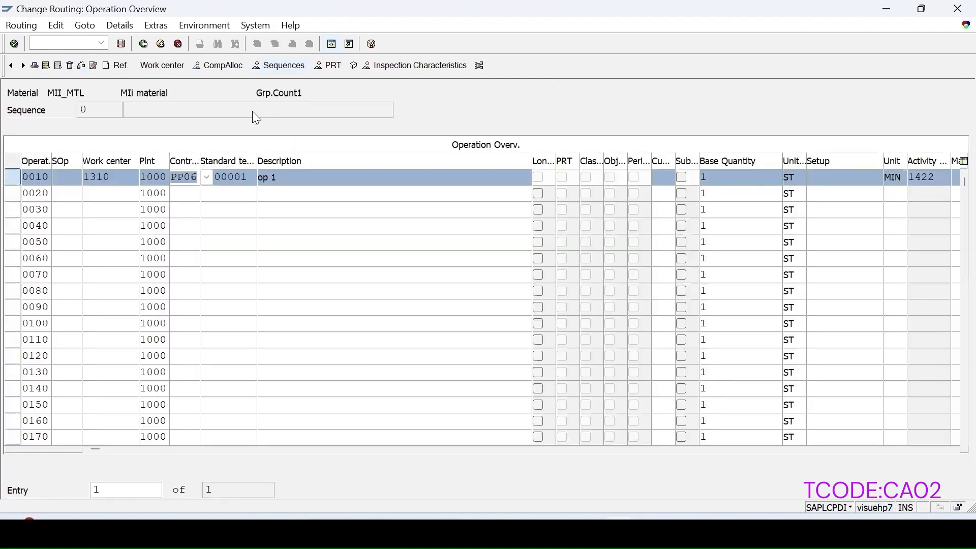
Step: Open the inspection characteristics of operation 0010 and enter LENGTH as the master inspection characteristic for characteristic 10
{"action": "left_click", "coordinate": [405, 70]}
{"action": "left_click", "coordinate": [192, 194]}
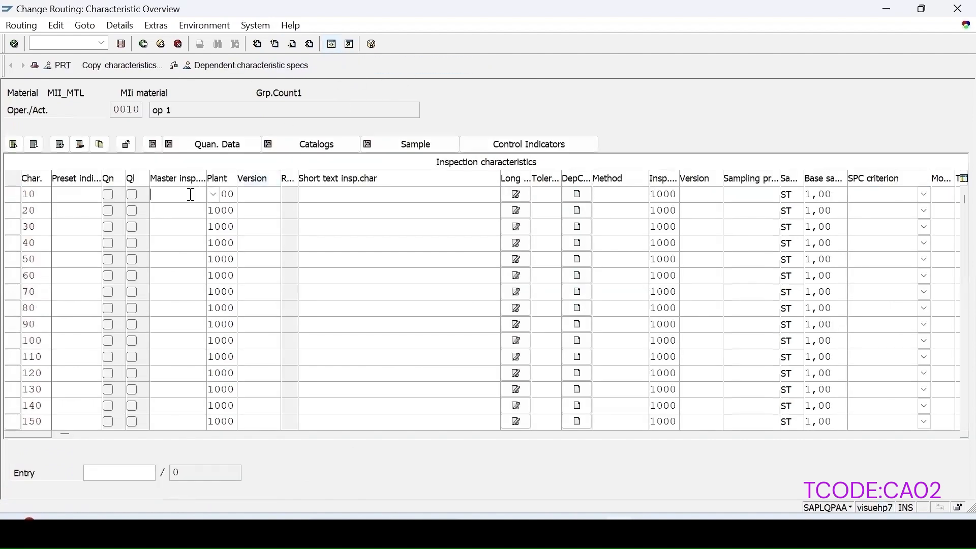
{"action": "left_click", "coordinate": [176, 209]}
{"action": "key", "text": "Return"}
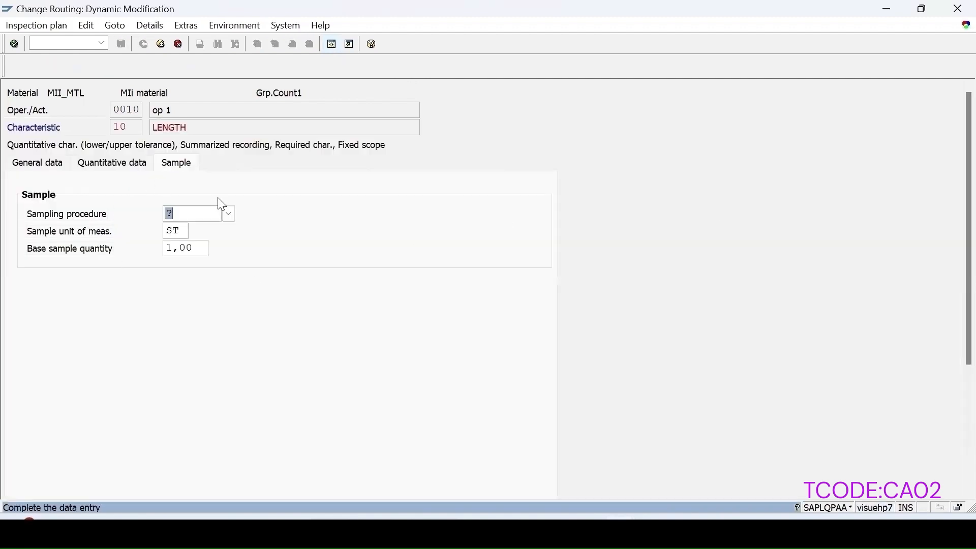
Step: Assign sampling procedure TOMAR_FI to the LENGTH characteristic and save the routing
{"action": "left_click", "coordinate": [230, 213]}
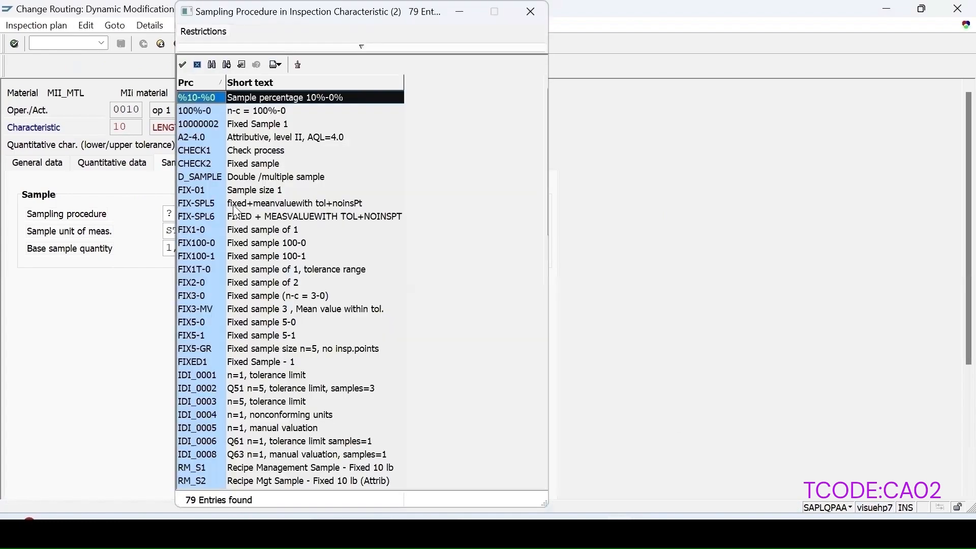
{"action": "scroll", "coordinate": [286, 346], "scroll_direction": "down", "scroll_amount": 6}
{"action": "scroll", "coordinate": [286, 346], "scroll_direction": "down", "scroll_amount": 10}
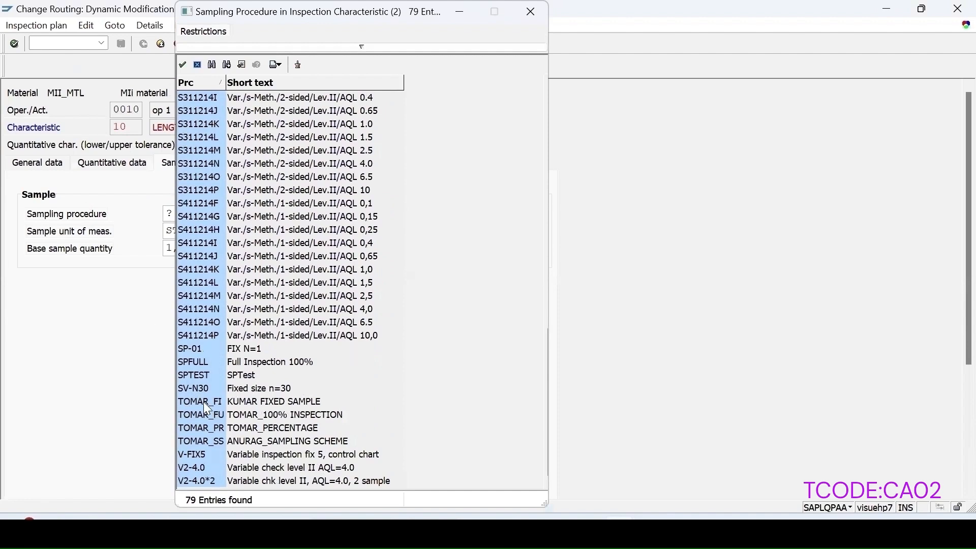
{"action": "double_click", "coordinate": [244, 402]}
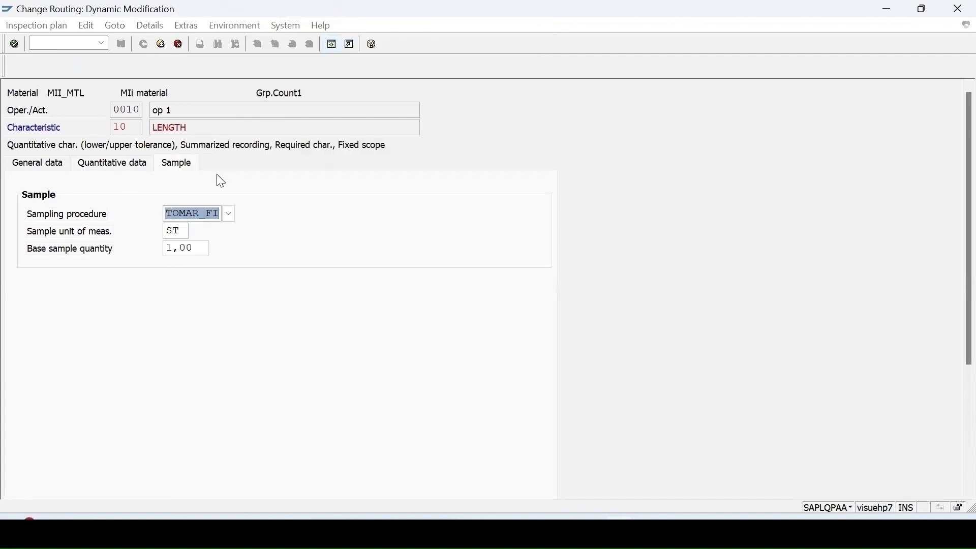
{"action": "key", "text": "Return"}
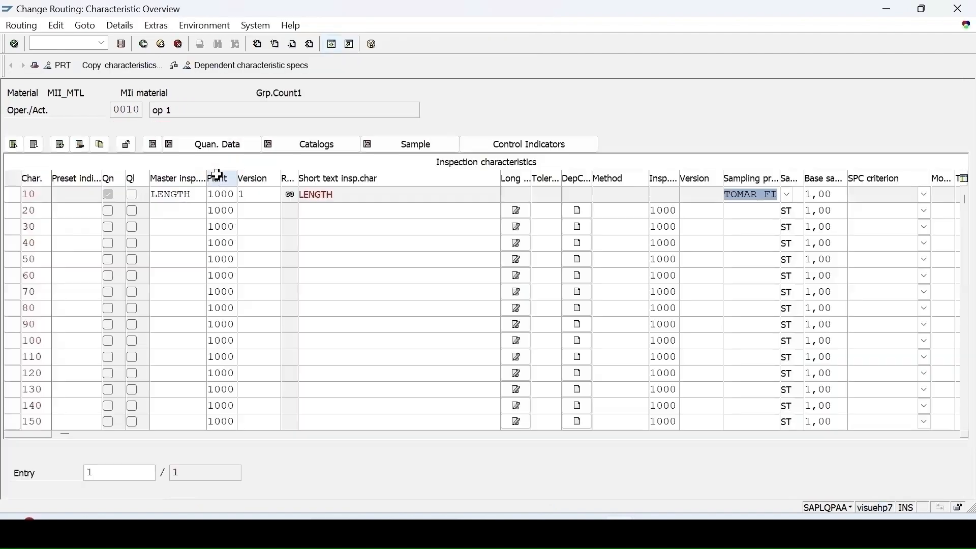
{"action": "left_click", "coordinate": [122, 45]}
Step: Start transaction CO01 and create a production order for material MII_MTL in plant 1000 with order type PP01
{"action": "key", "text": "ctrl+slash"}
{"action": "type", "text": "/"}
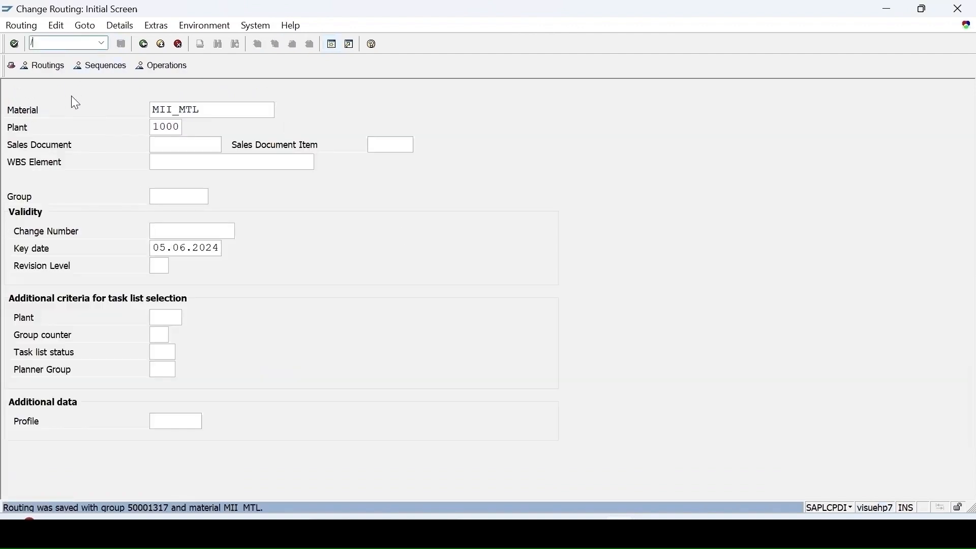
{"action": "type", "text": "nco01"}
{"action": "key", "text": "Return"}
{"action": "left_click", "coordinate": [177, 122]}
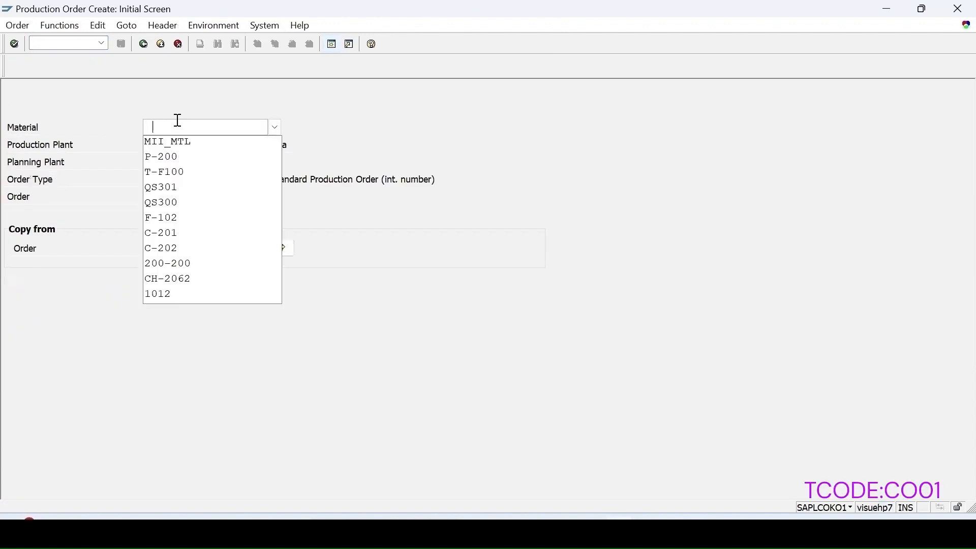
{"action": "left_click", "coordinate": [196, 142]}
{"action": "key", "text": "Return"}
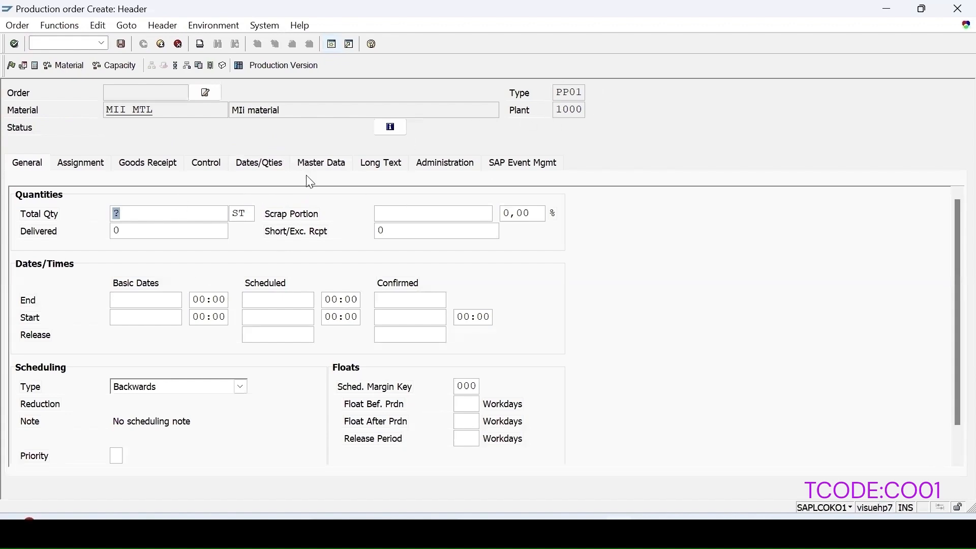
Step: Set the production order's total quantity to 12 and its scheduling type to Current date
{"action": "type", "text": "12"}
{"action": "left_click", "coordinate": [142, 387]}
{"action": "left_click", "coordinate": [138, 447]}
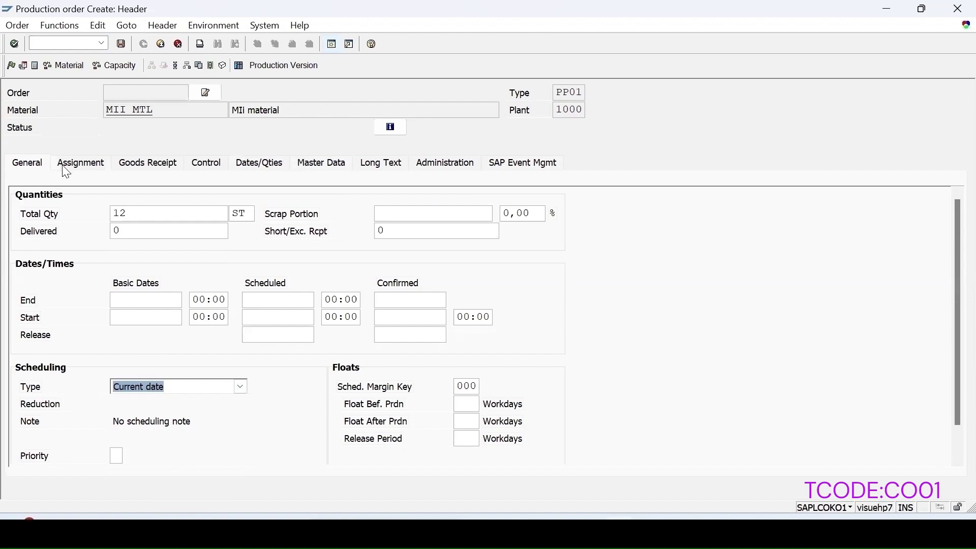
Step: Open the assignment data of the MII_MTL production order, save the order and view the details of the save message
{"action": "left_click", "coordinate": [82, 163]}
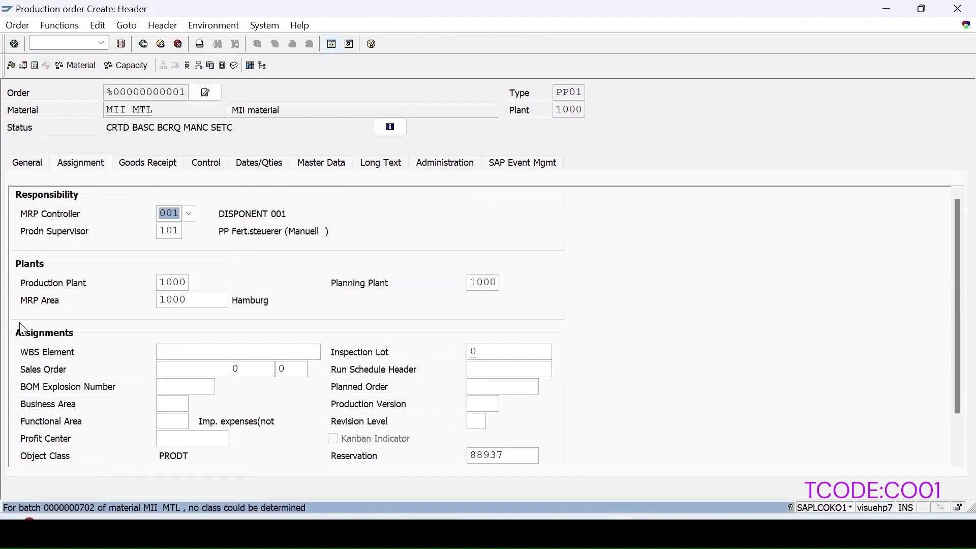
{"action": "left_click", "coordinate": [122, 45]}
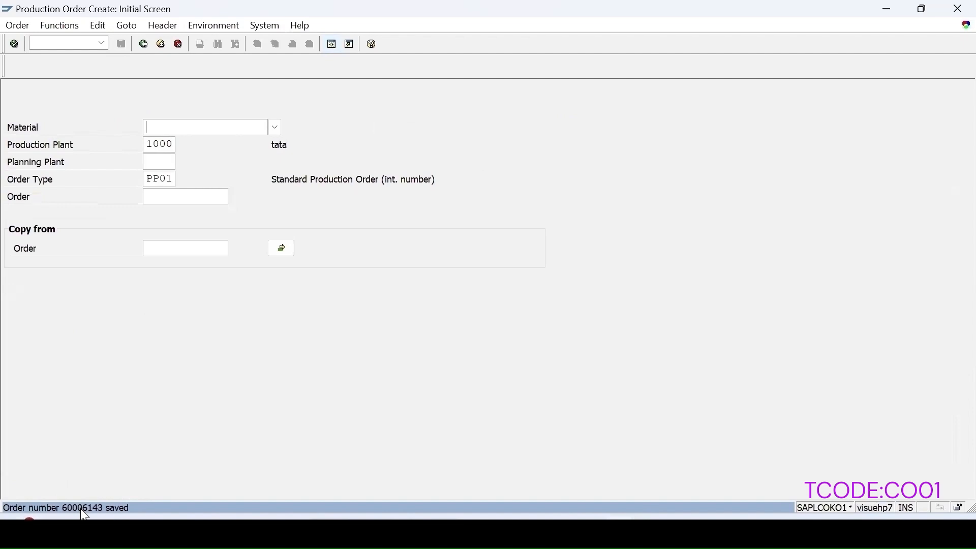
{"action": "double_click", "coordinate": [81, 508]}
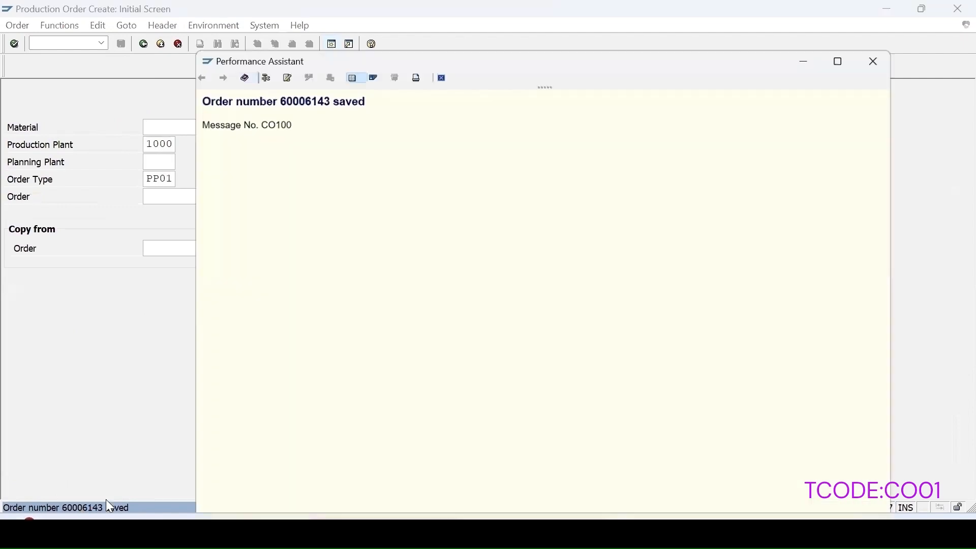
{"action": "left_click", "coordinate": [441, 73]}
Step: Open the saved production order for change, release it from its assignment data and save it
{"action": "left_click", "coordinate": [24, 25]}
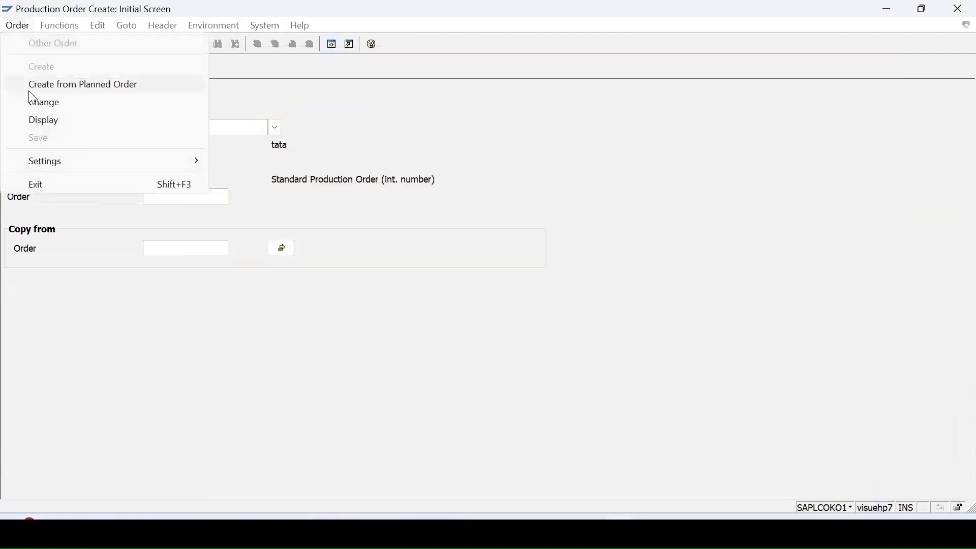
{"action": "left_click", "coordinate": [35, 104]}
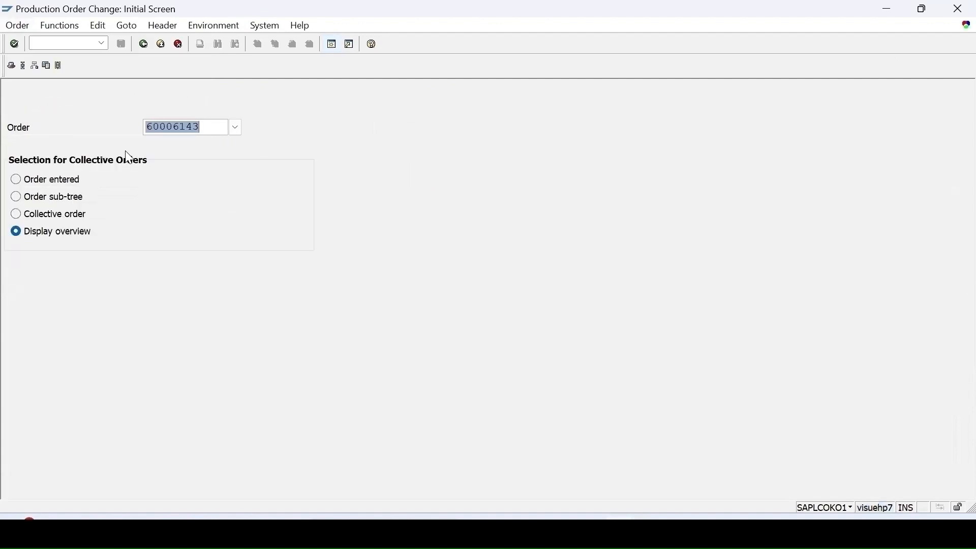
{"action": "key", "text": "Return"}
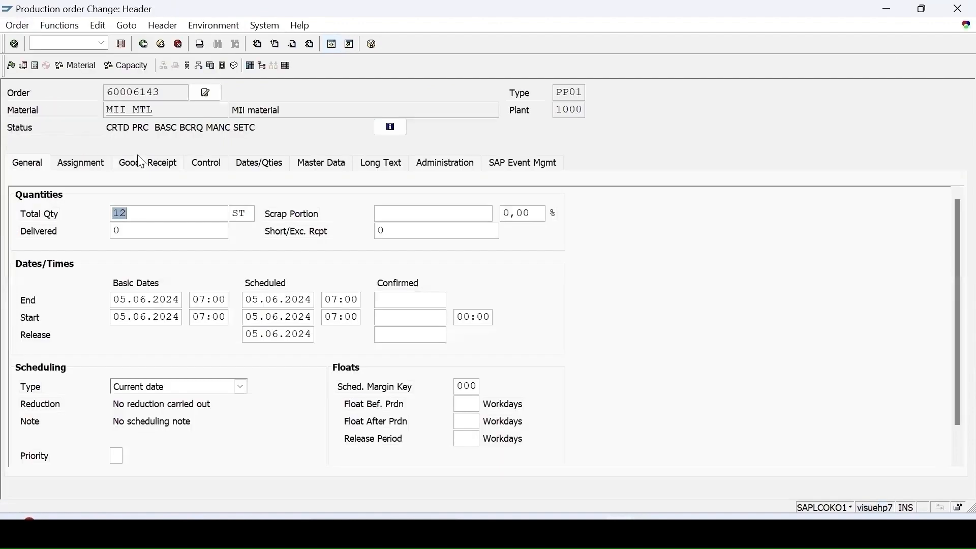
{"action": "left_click", "coordinate": [15, 73]}
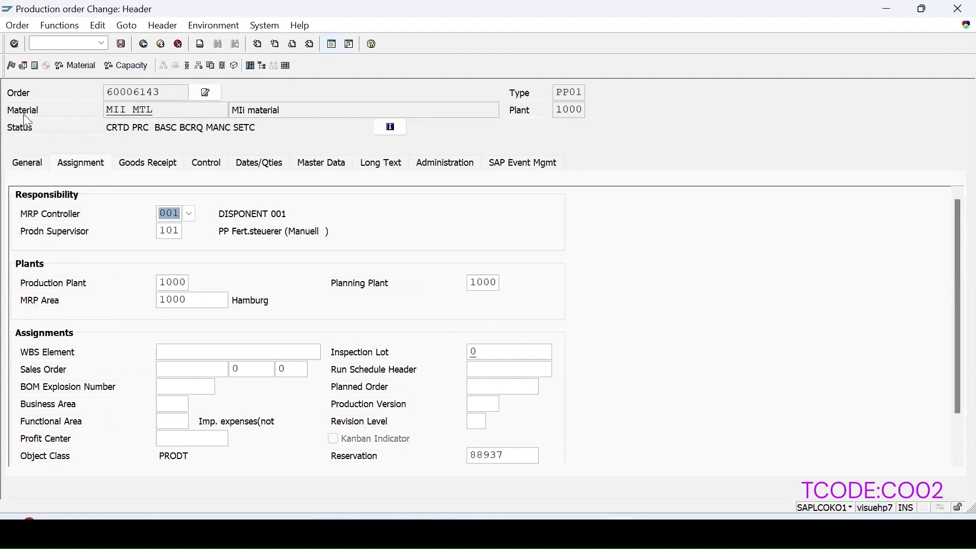
{"action": "left_click", "coordinate": [11, 70]}
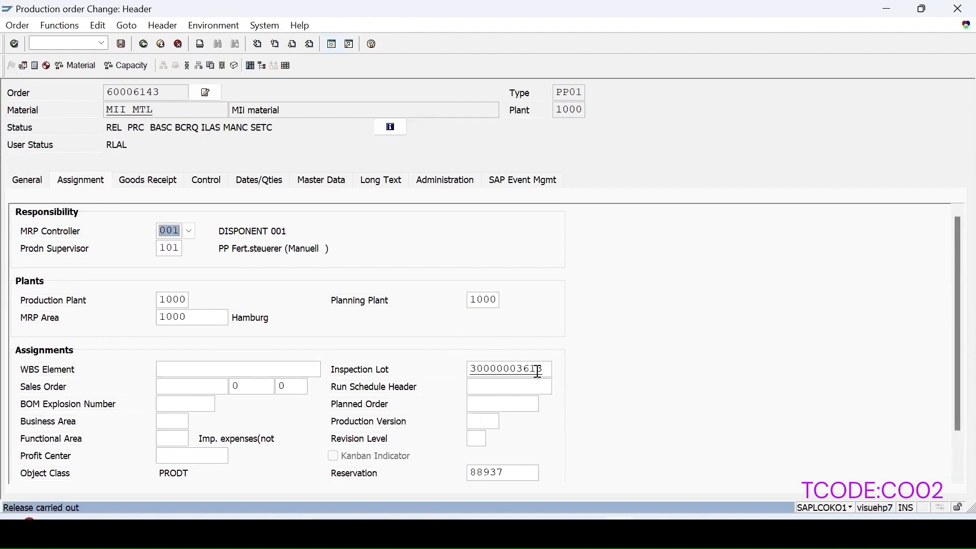
{"action": "left_click", "coordinate": [122, 43]}
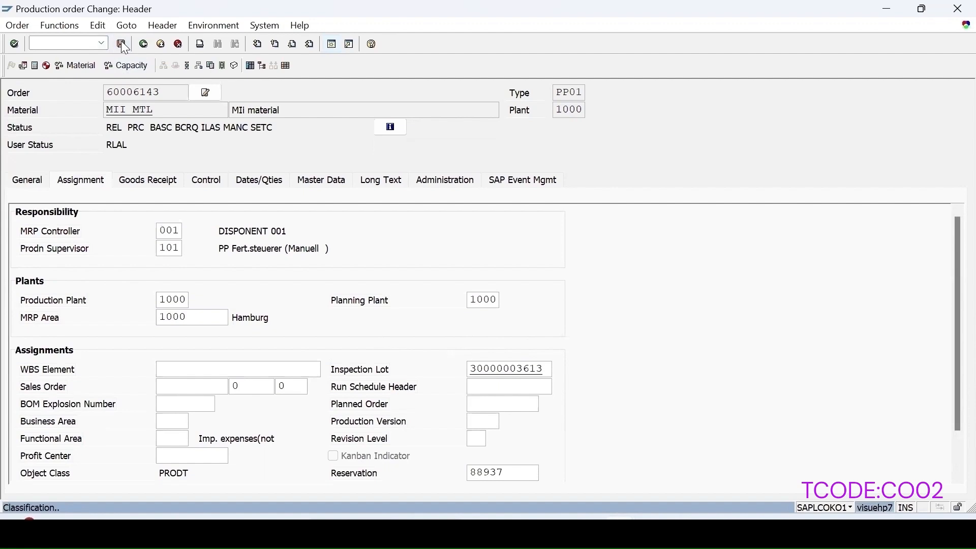
Step: Start transaction QA32 and list the plant 1000 inspection lots without a usage decision
{"action": "left_click", "coordinate": [55, 45]}
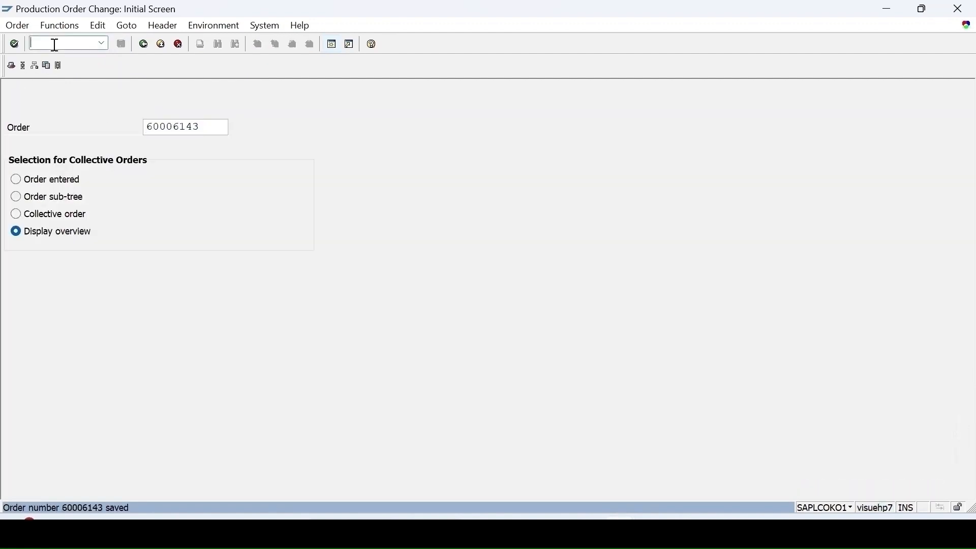
{"action": "type", "text": "/nqa32"}
{"action": "key", "text": "Return"}
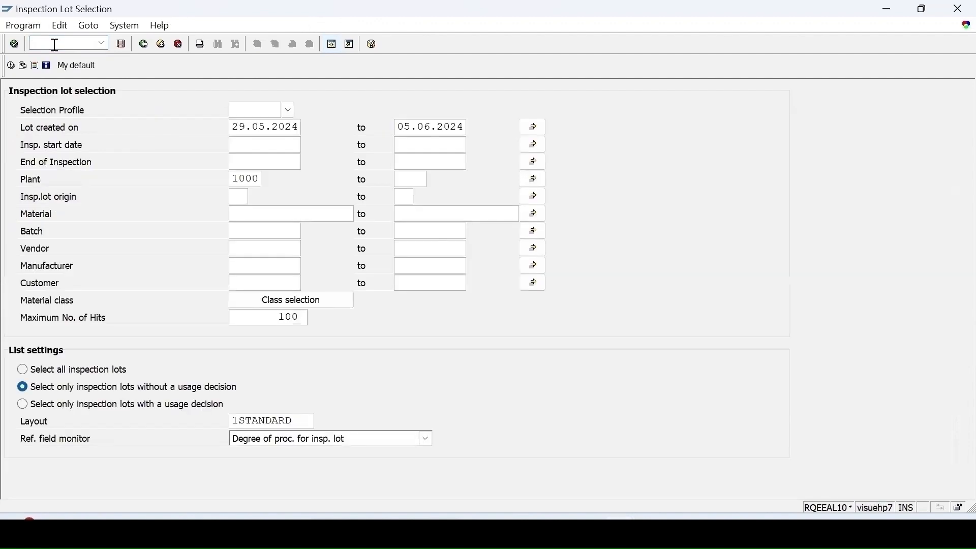
{"action": "left_click", "coordinate": [11, 66]}
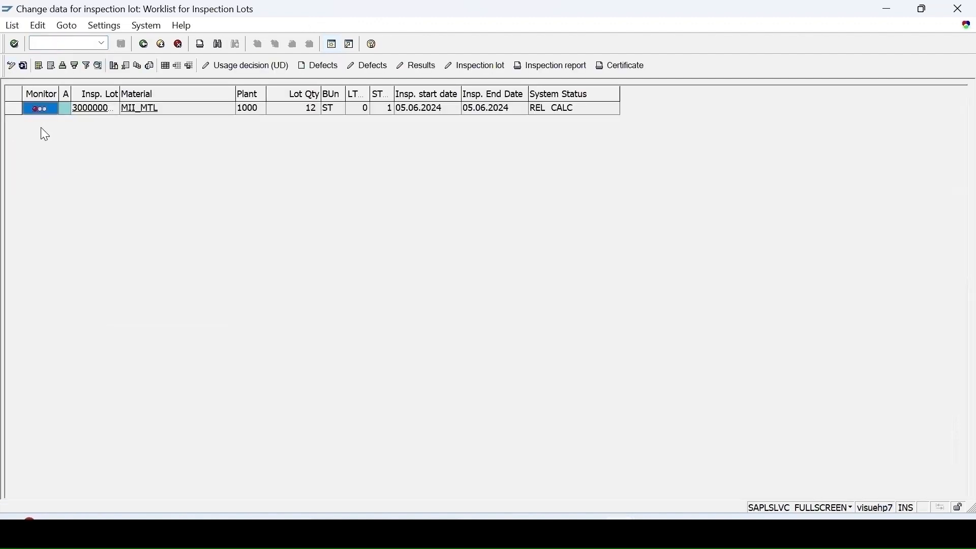
Step: Record the result 5 for the LENGTH characteristic of the MII_MTL inspection lot and save the results
{"action": "left_click", "coordinate": [12, 108]}
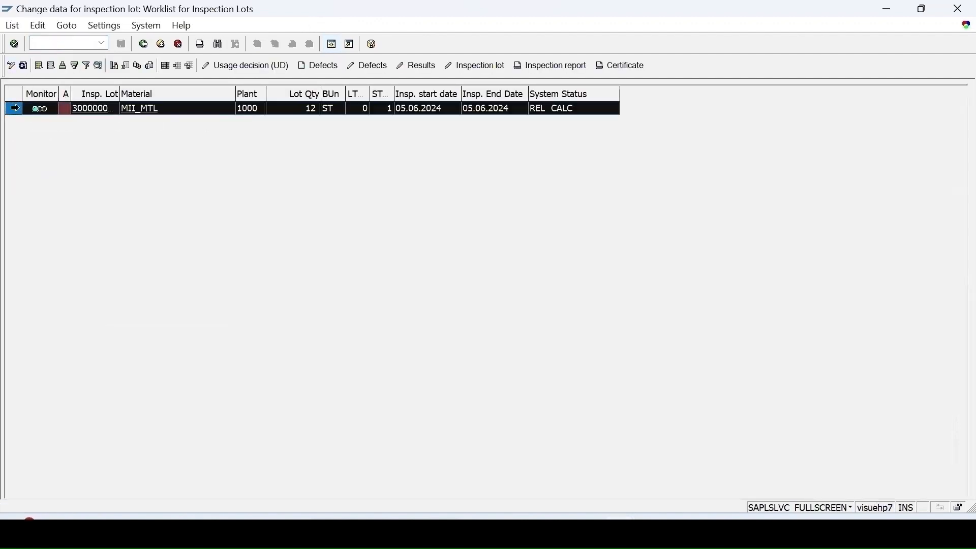
{"action": "left_click", "coordinate": [419, 67]}
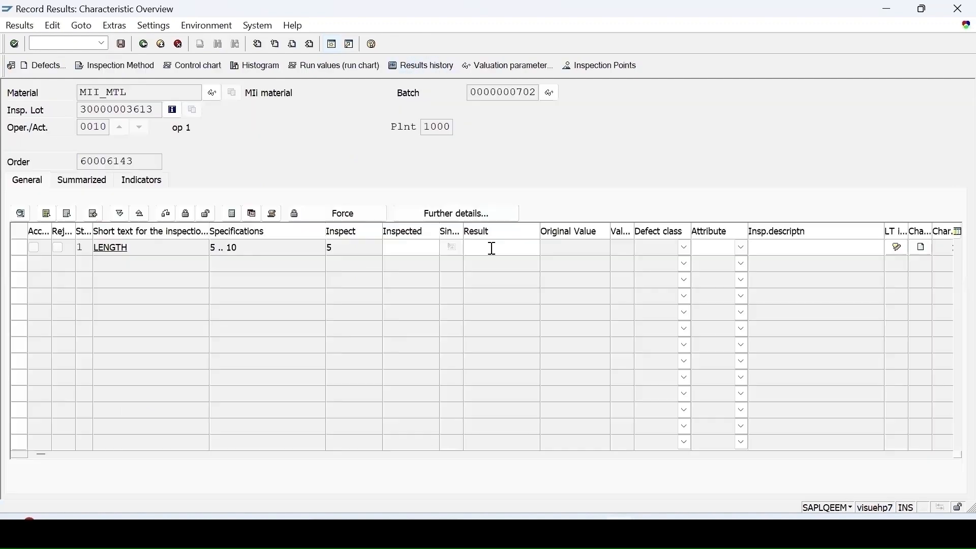
{"action": "left_click", "coordinate": [493, 248]}
{"action": "type", "text": "5"}
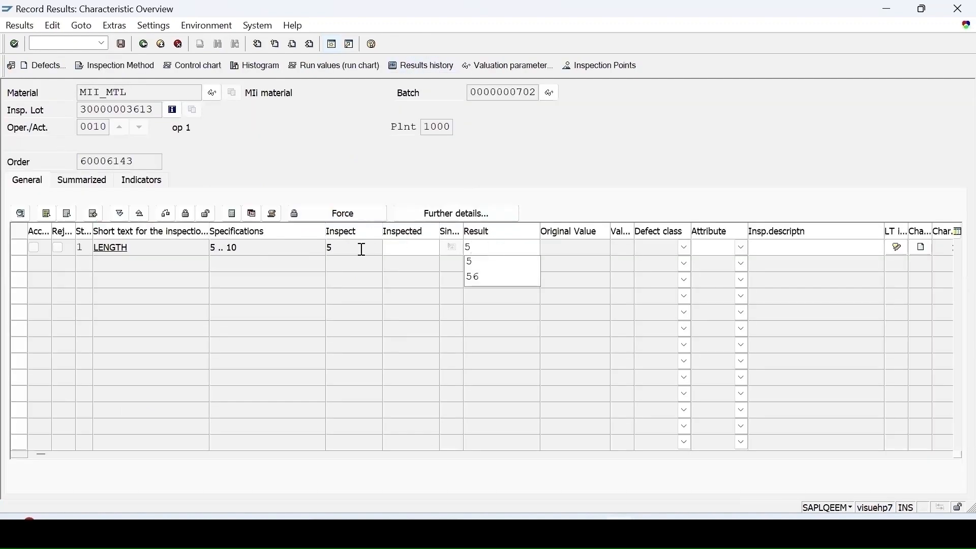
{"action": "key", "text": "Return"}
{"action": "left_click", "coordinate": [120, 44]}
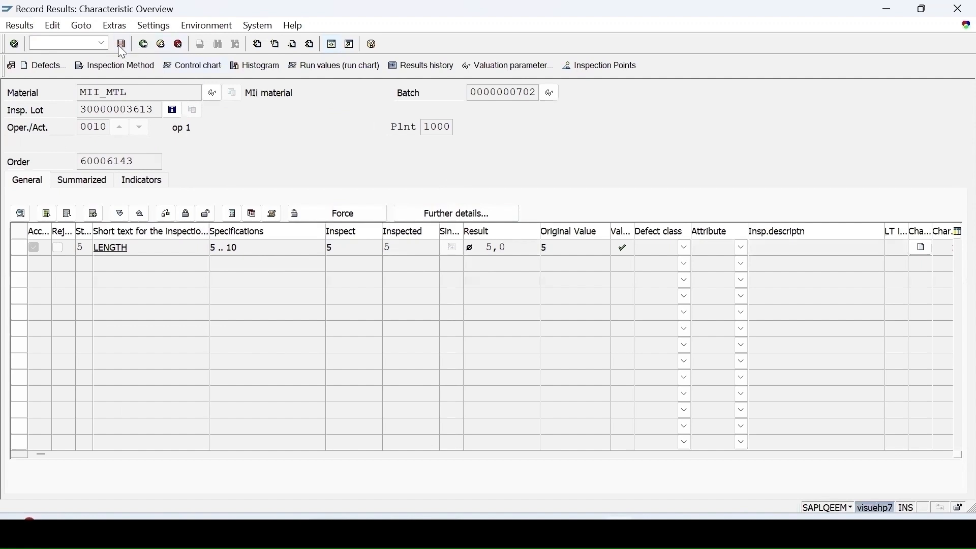
Step: Record and save usage decision A 01 ACCEPT for the MII_MTL inspection lot, refreshing the worklist before and after
{"action": "left_click", "coordinate": [23, 65]}
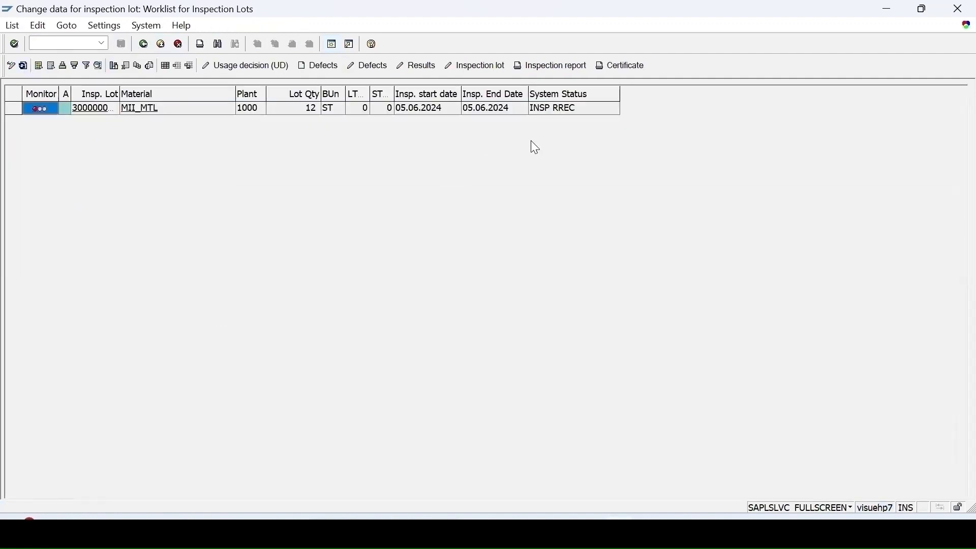
{"action": "left_click", "coordinate": [266, 67]}
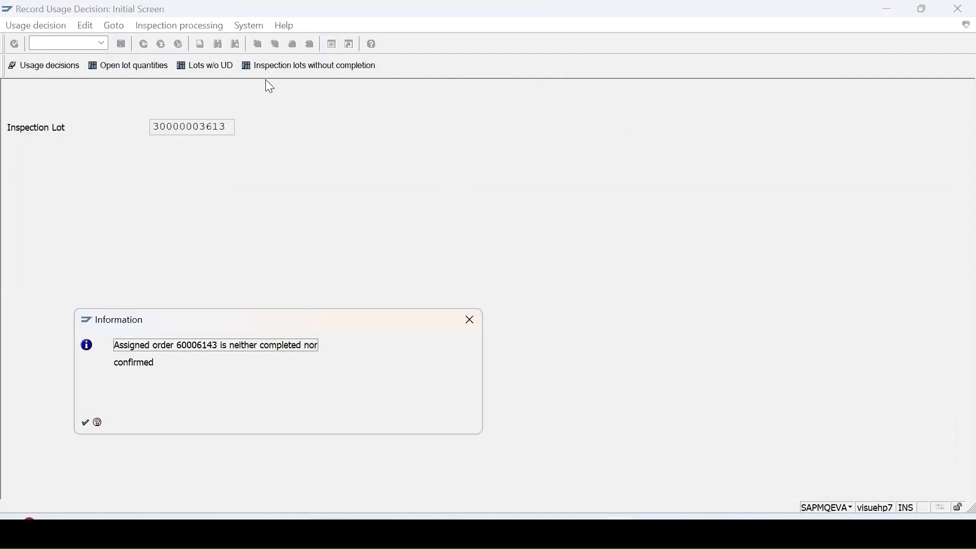
{"action": "key", "text": "Return"}
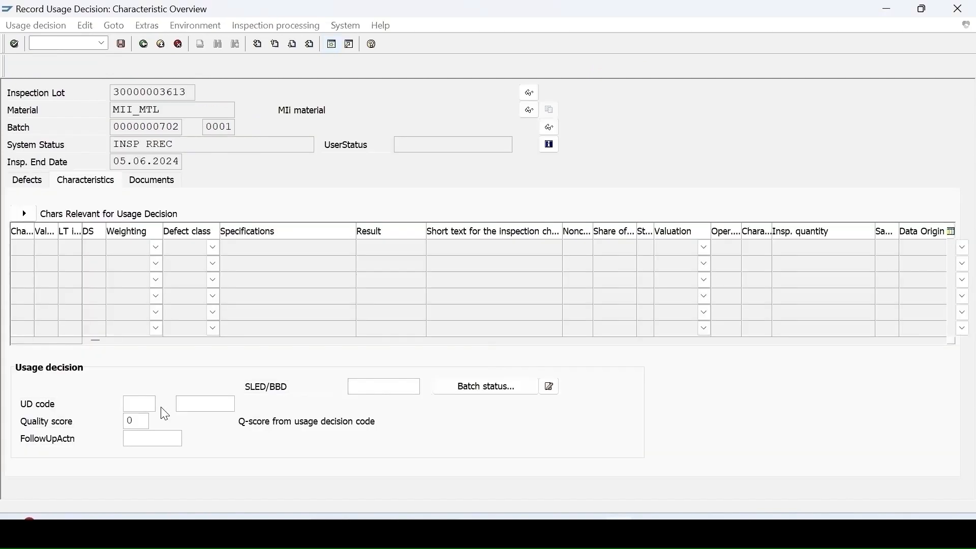
{"action": "left_click", "coordinate": [161, 407]}
{"action": "double_click", "coordinate": [78, 177]}
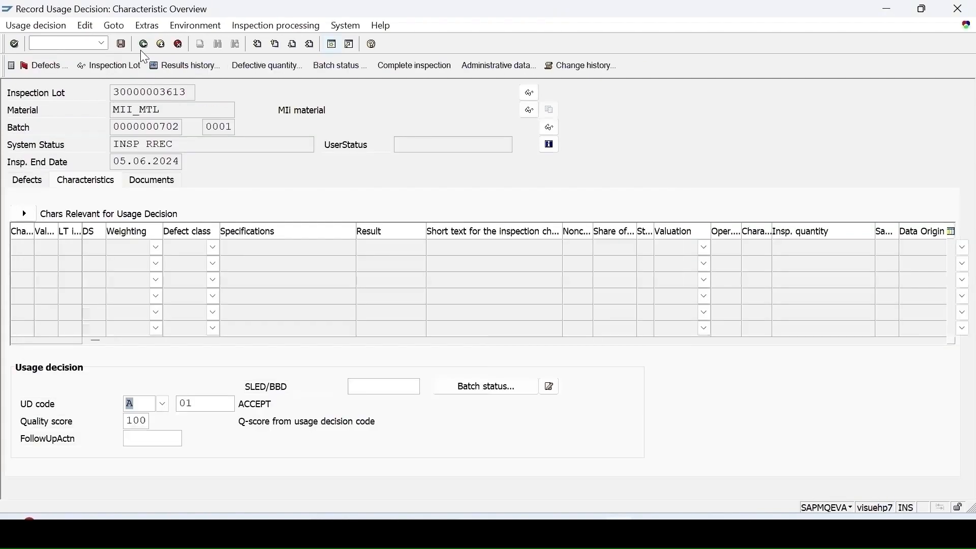
{"action": "left_click", "coordinate": [120, 44]}
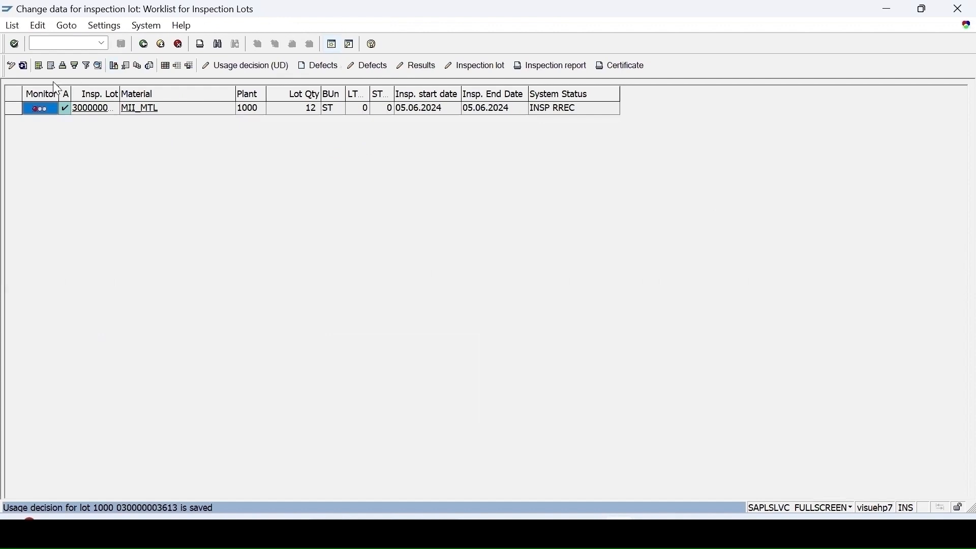
{"action": "left_click", "coordinate": [22, 67]}
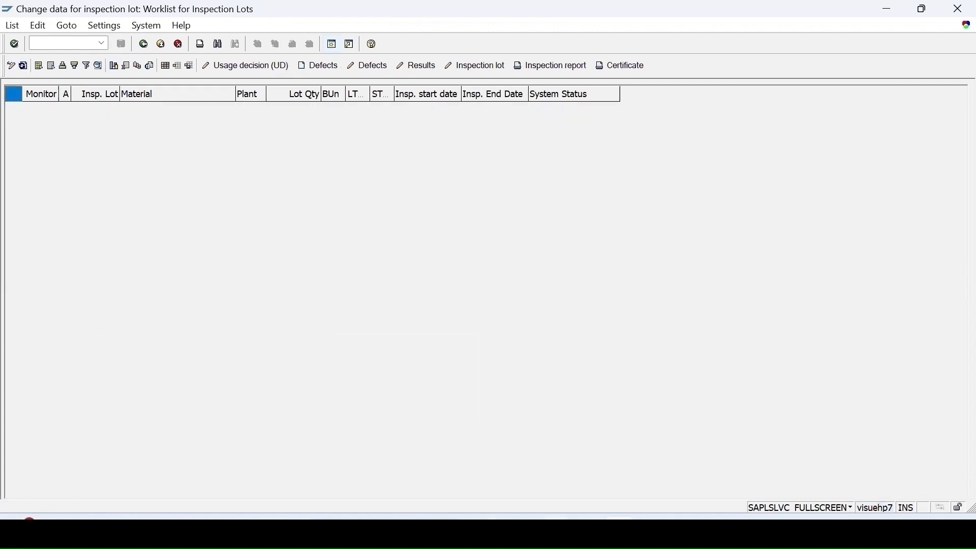
Step: Start transaction CA02 for material MII_MTL in plant 1000 and open the routing's header details
{"action": "mouse_move", "coordinate": [619, 531]}
{"action": "left_click", "coordinate": [608, 464]}
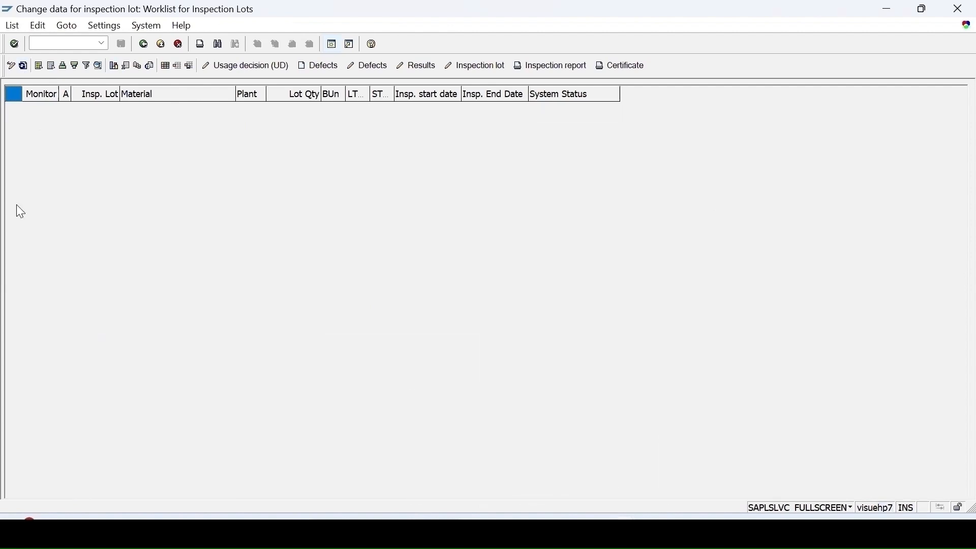
{"action": "left_click", "coordinate": [53, 41]}
{"action": "type", "text": "/nca02"}
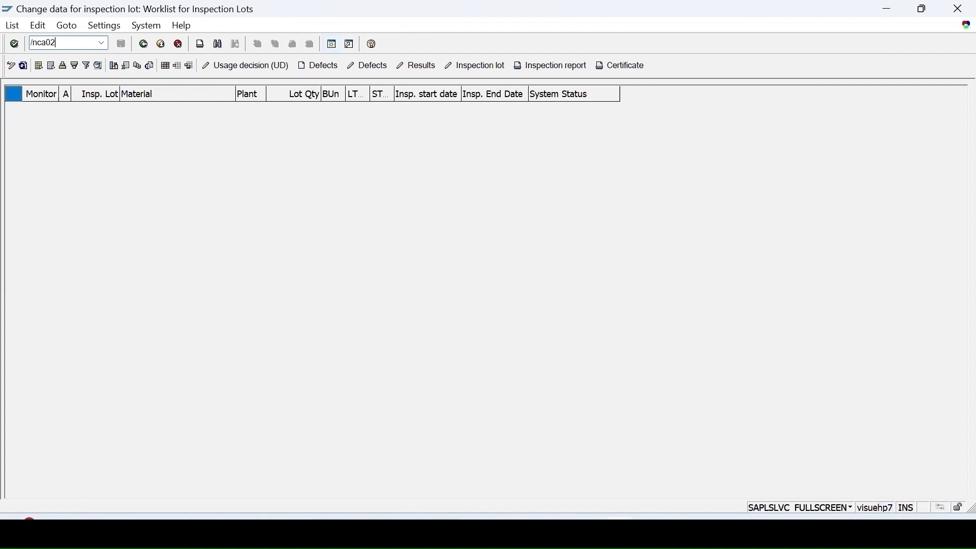
{"action": "key", "text": "Return"}
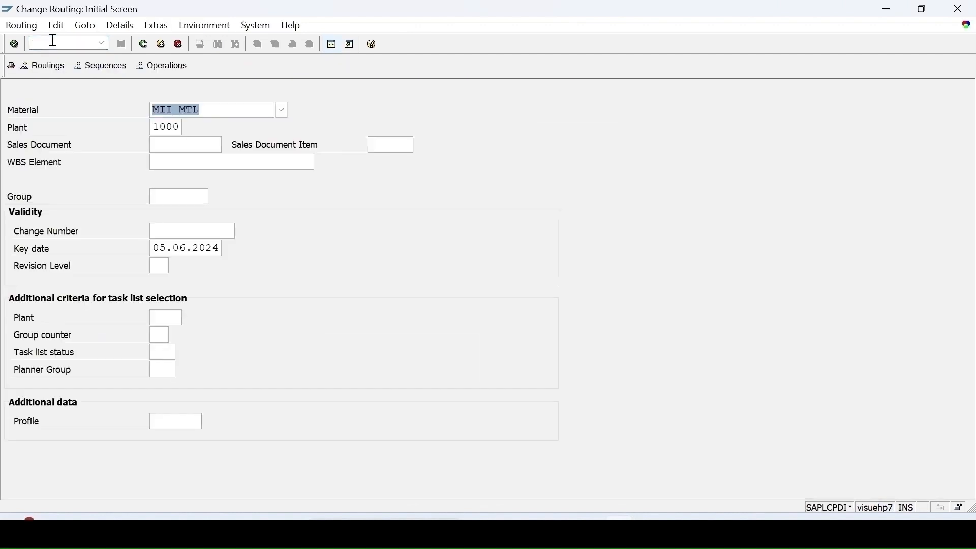
{"action": "key", "text": "Return"}
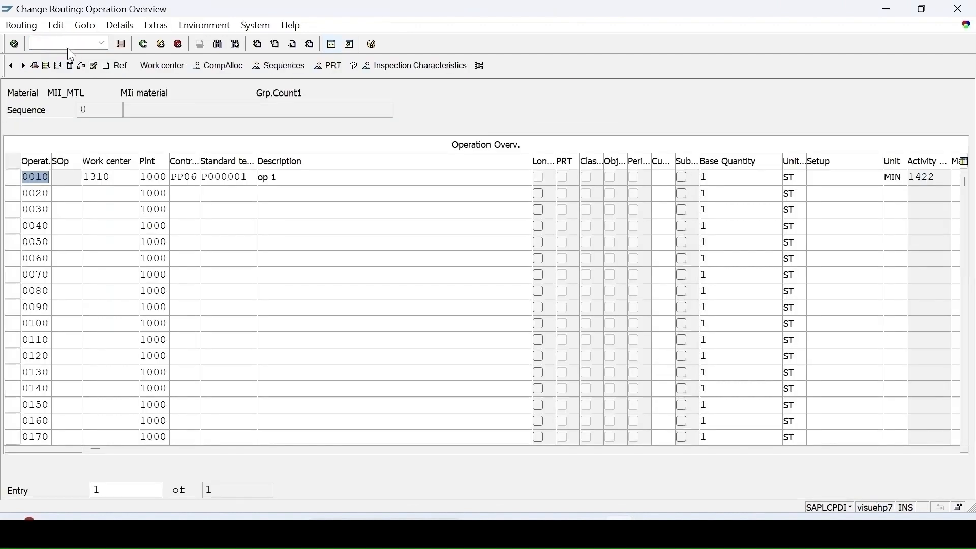
{"action": "left_click", "coordinate": [34, 66]}
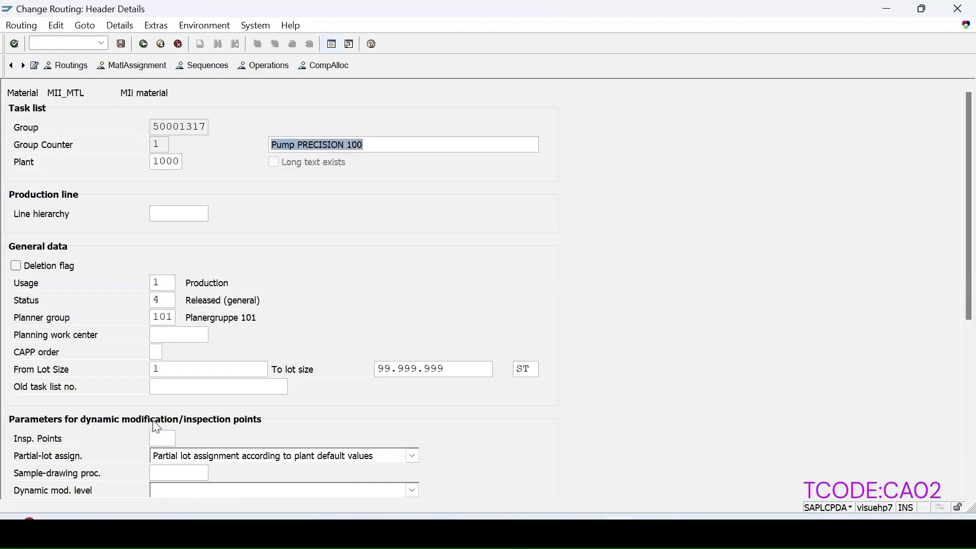
Step: Set the routing header's inspection points to 100, Free insp. point, and accept the sampling procedure warning
{"action": "left_click", "coordinate": [166, 441]}
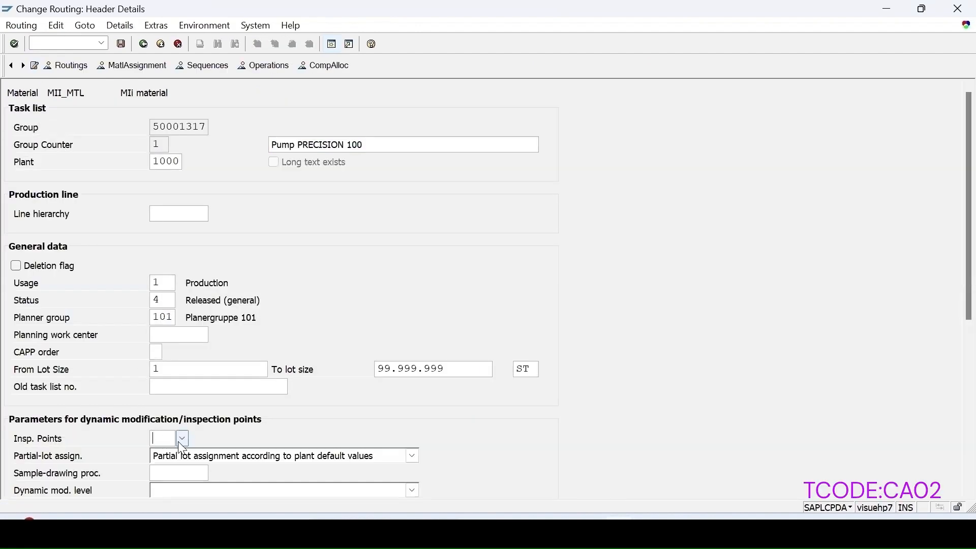
{"action": "left_click", "coordinate": [183, 438]}
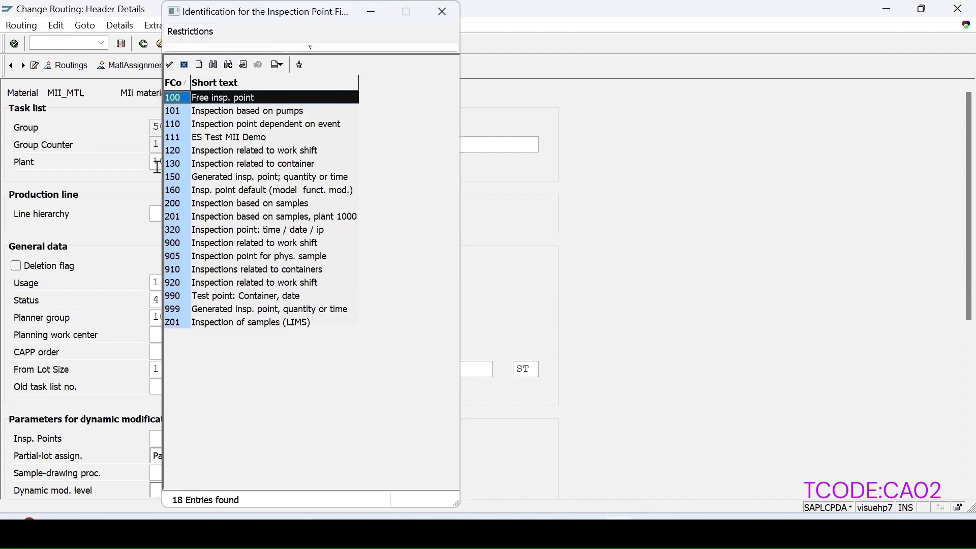
{"action": "double_click", "coordinate": [180, 97]}
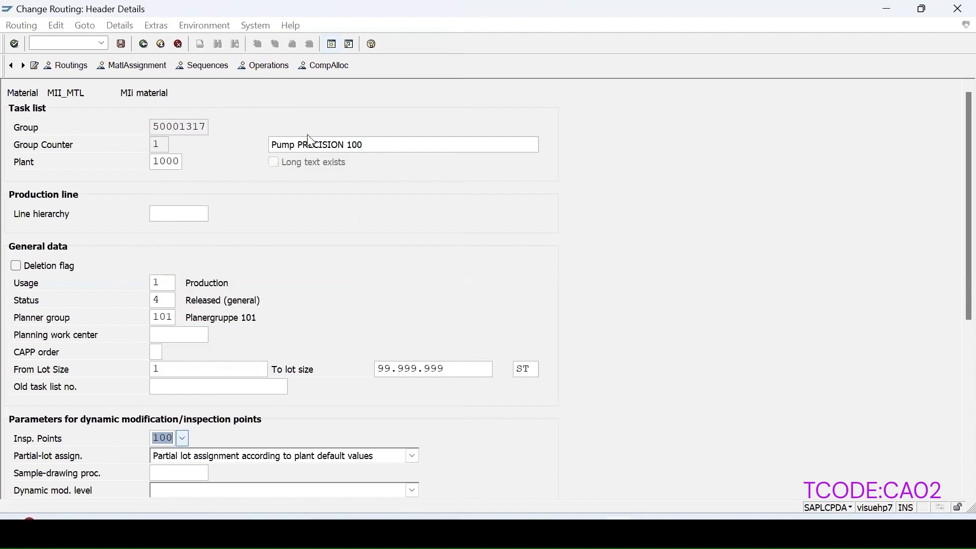
{"action": "key", "text": "Return"}
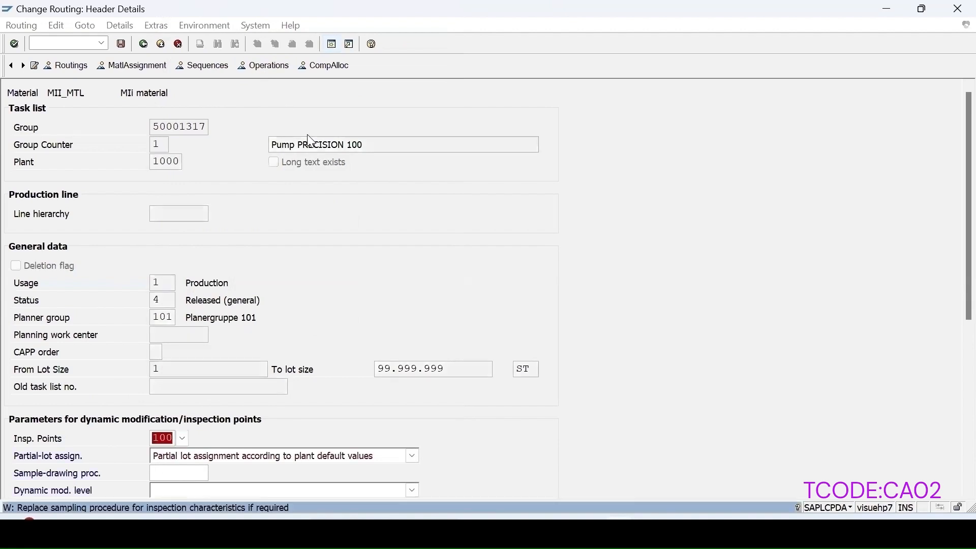
{"action": "key", "text": "Return"}
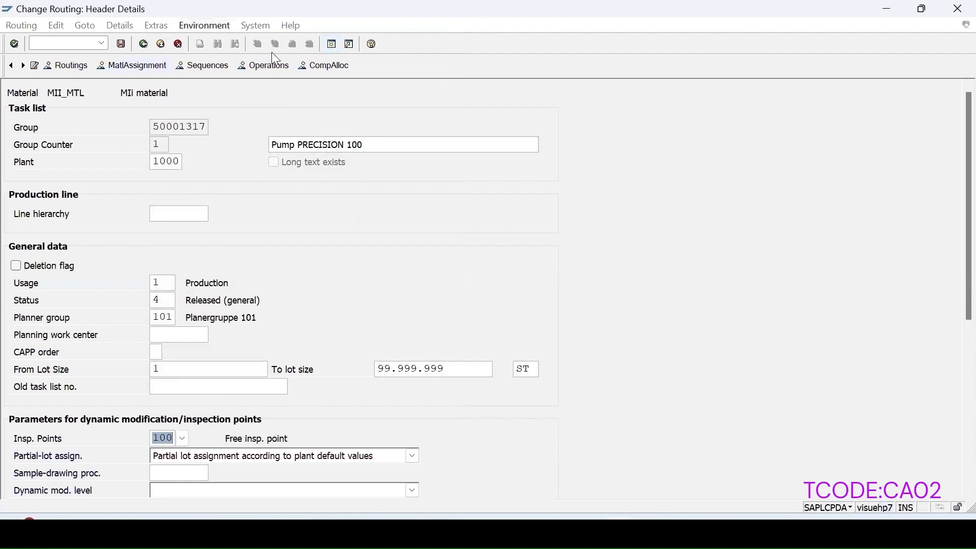
Step: Delete the LENGTH inspection characteristic from operation 0010 of the MII_MTL routing
{"action": "left_click", "coordinate": [262, 66]}
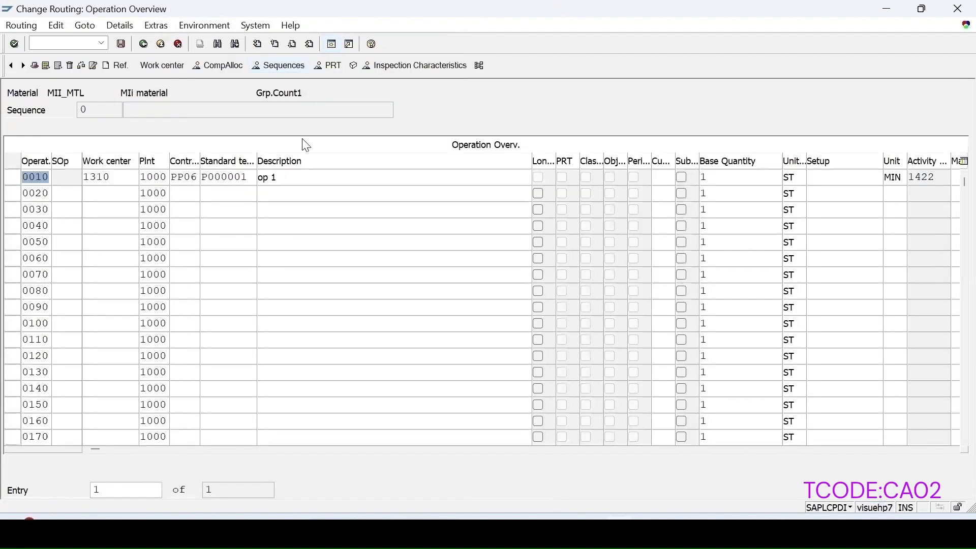
{"action": "left_click", "coordinate": [12, 177]}
{"action": "left_click", "coordinate": [392, 68]}
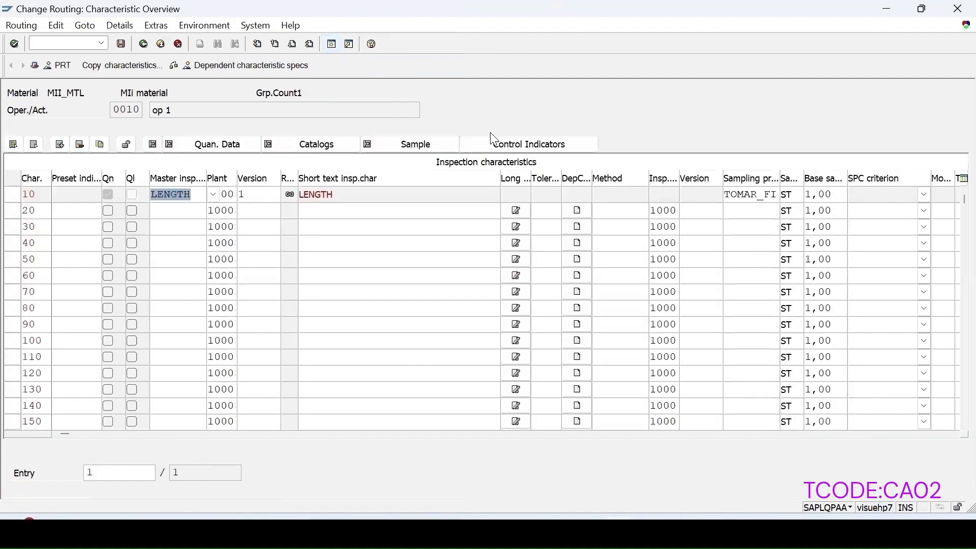
{"action": "left_click", "coordinate": [752, 198]}
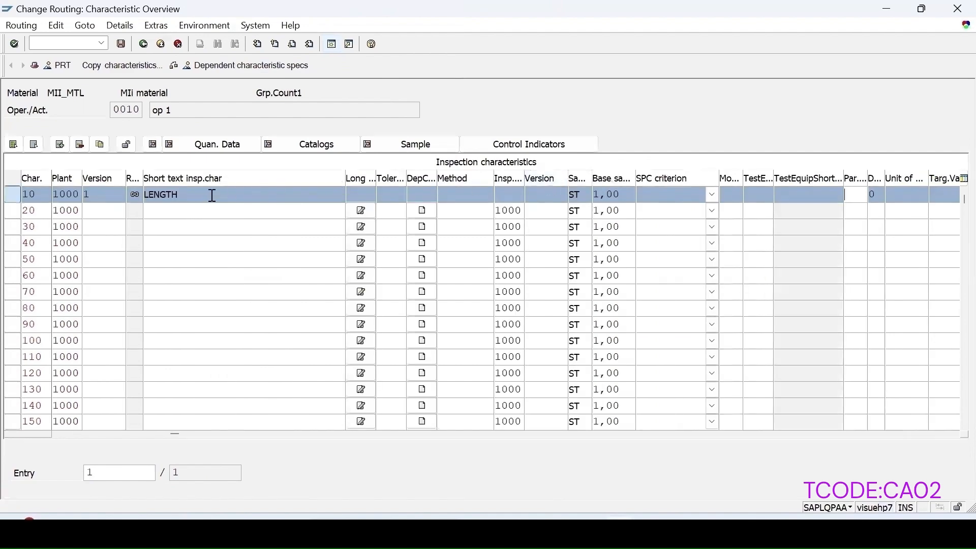
{"action": "left_click", "coordinate": [80, 144]}
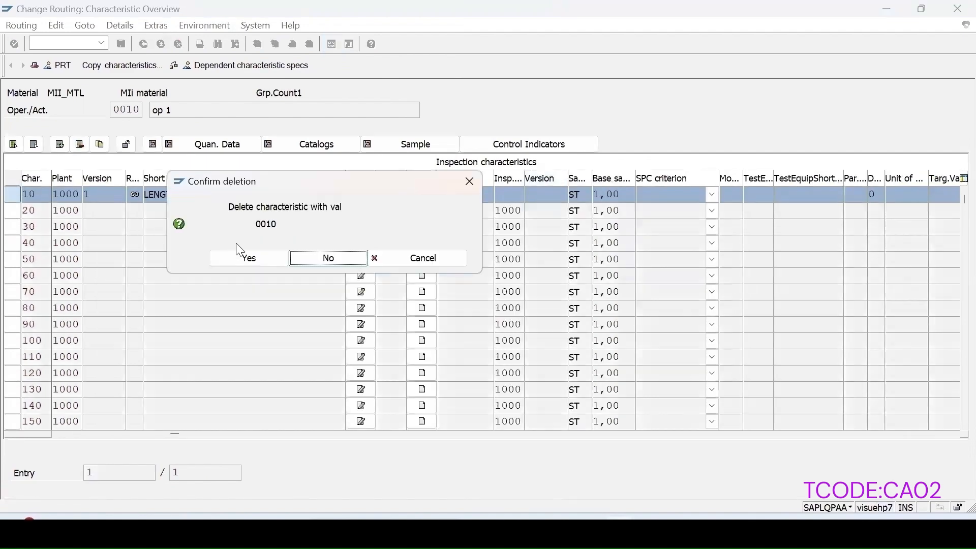
{"action": "left_click", "coordinate": [243, 258]}
Step: Add master inspection characteristic LENGTH to operation 0010 as characteristic 10, with sampling procedure SPINSPPT
{"action": "left_click_drag", "start_coordinate": [137, 433], "coordinate": [68, 433]}
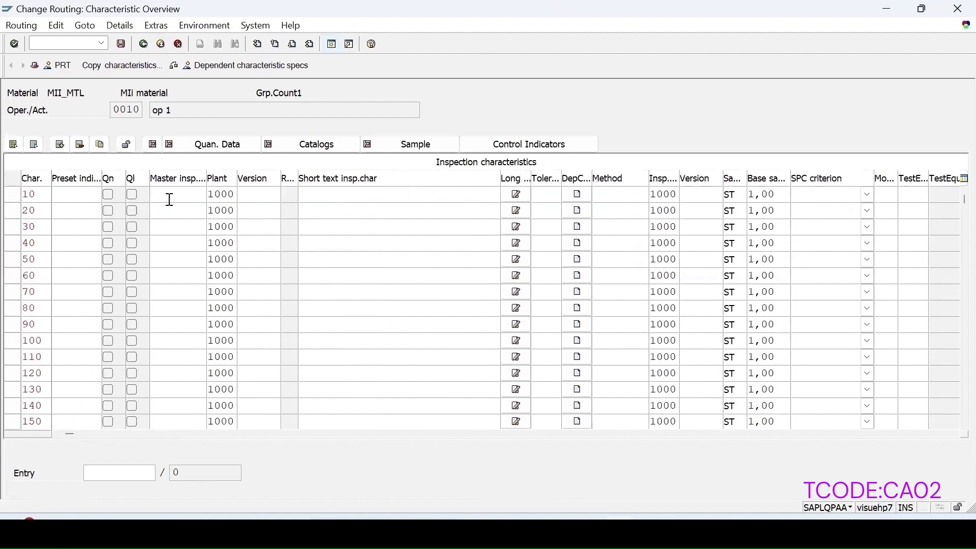
{"action": "left_click", "coordinate": [170, 200]}
{"action": "type", "text": "Le"}
{"action": "left_click", "coordinate": [182, 207]}
{"action": "key", "text": "Return"}
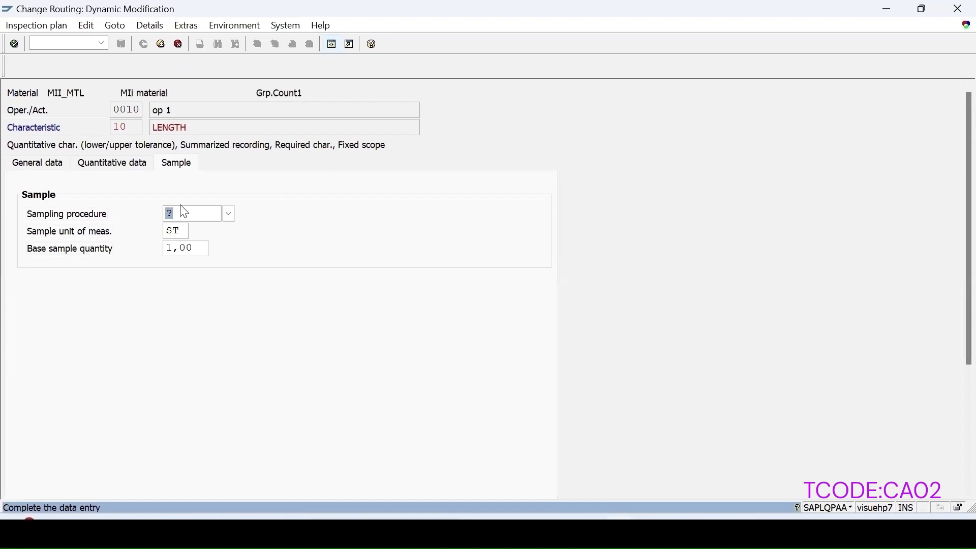
{"action": "left_click", "coordinate": [229, 214]}
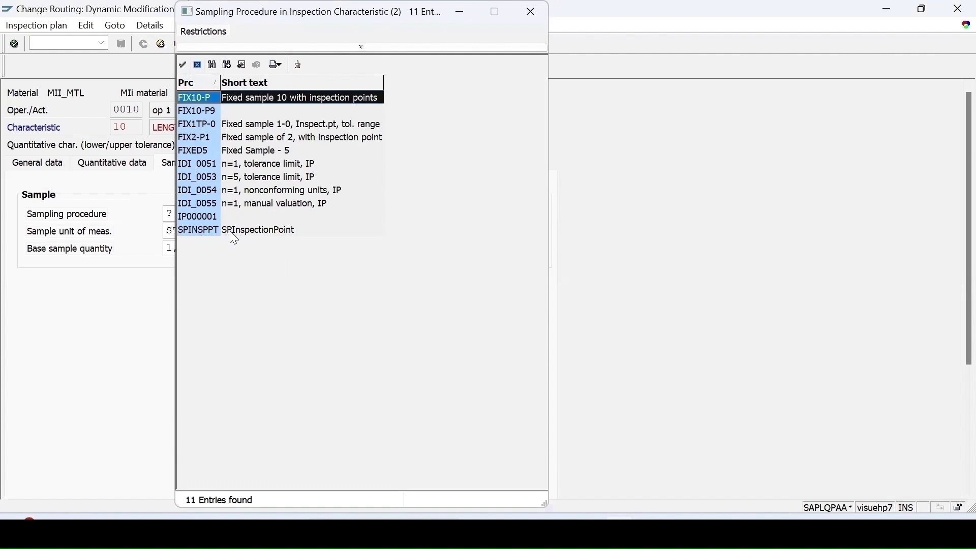
{"action": "double_click", "coordinate": [251, 232]}
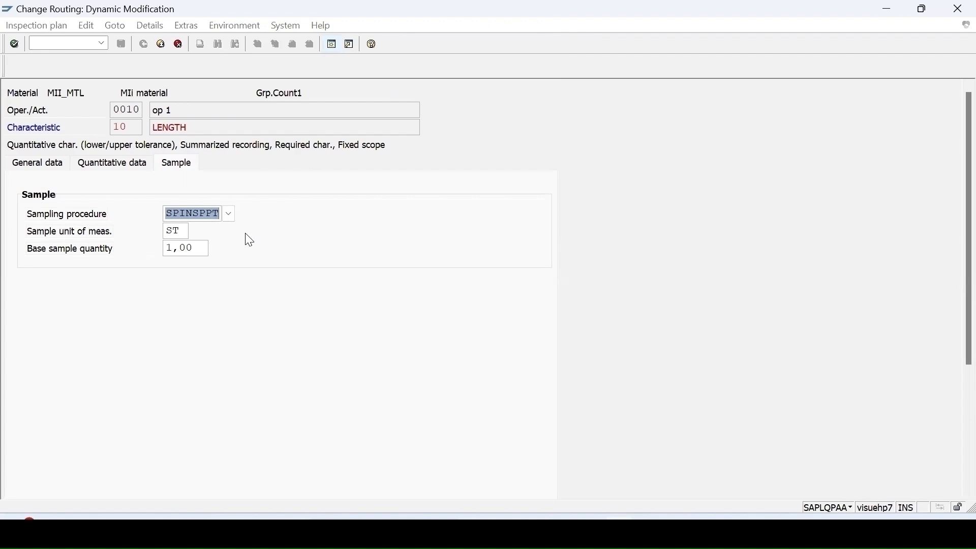
{"action": "key", "text": "Return"}
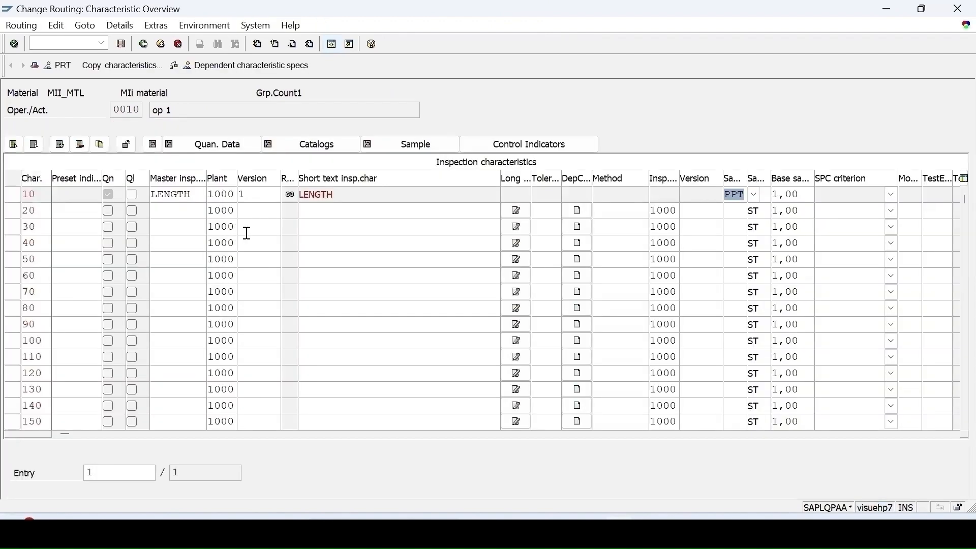
Step: Examine the inspection point setting, sample size and inspection frequency of the LENGTH characteristic's sampling procedure, and return to the characteristic overview
{"action": "double_click", "coordinate": [732, 198]}
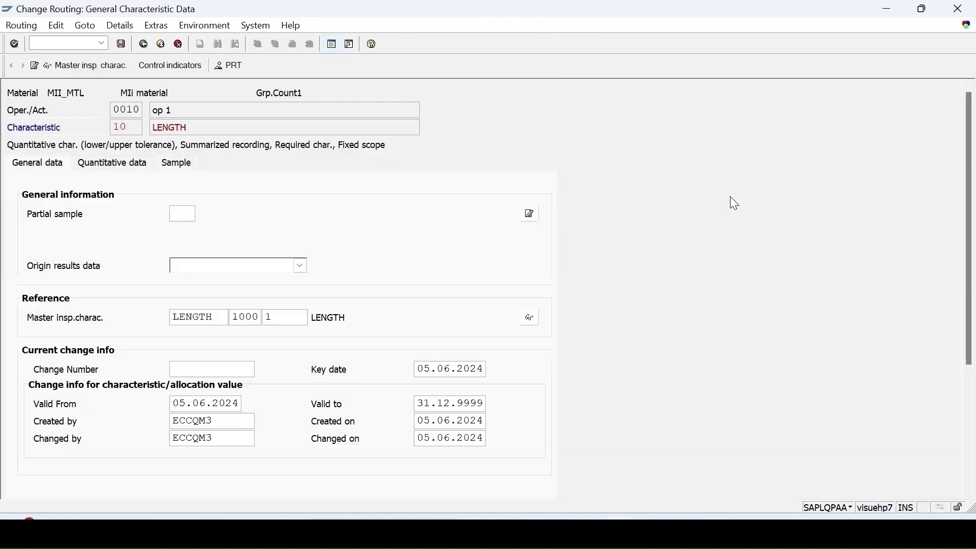
{"action": "left_click", "coordinate": [178, 164]}
{"action": "left_click", "coordinate": [531, 212]}
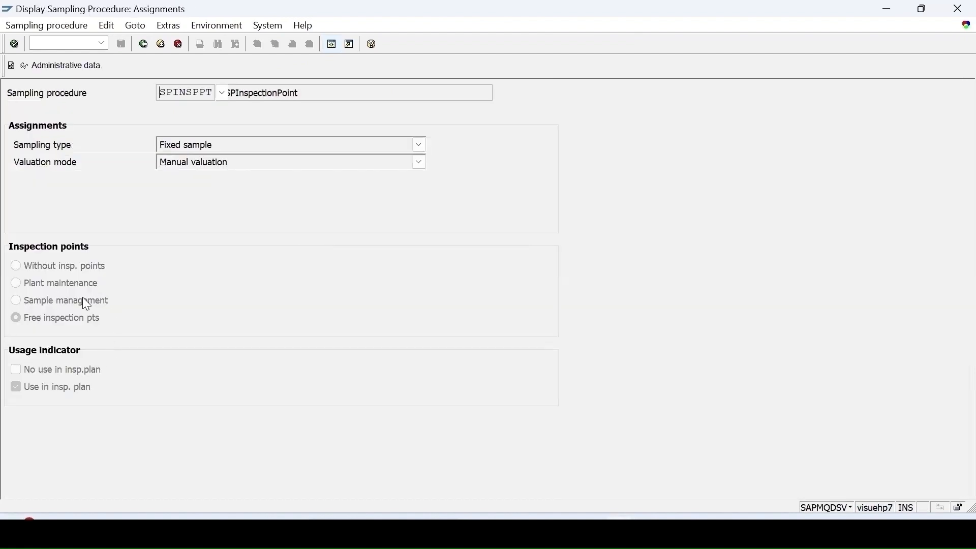
{"action": "left_click", "coordinate": [10, 66]}
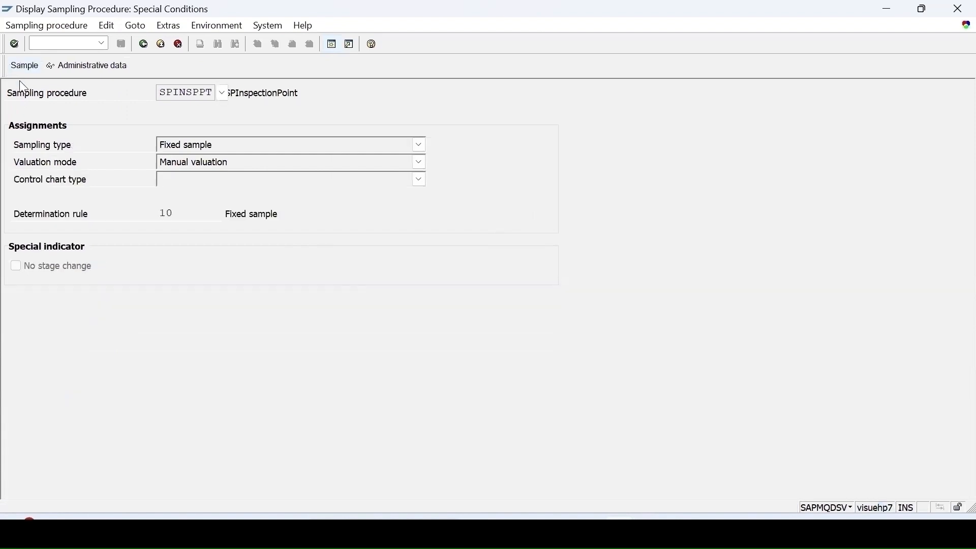
{"action": "left_click", "coordinate": [20, 66]}
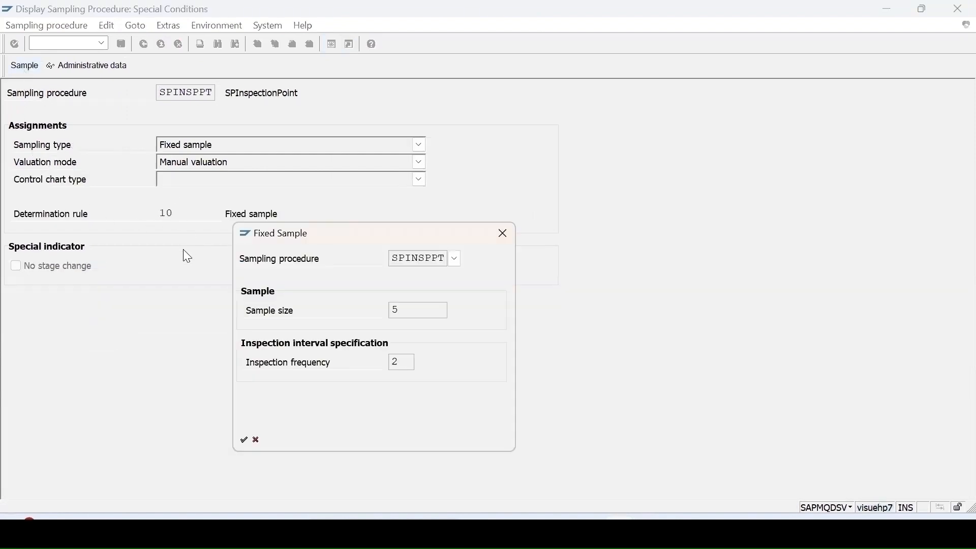
{"action": "left_click", "coordinate": [503, 235]}
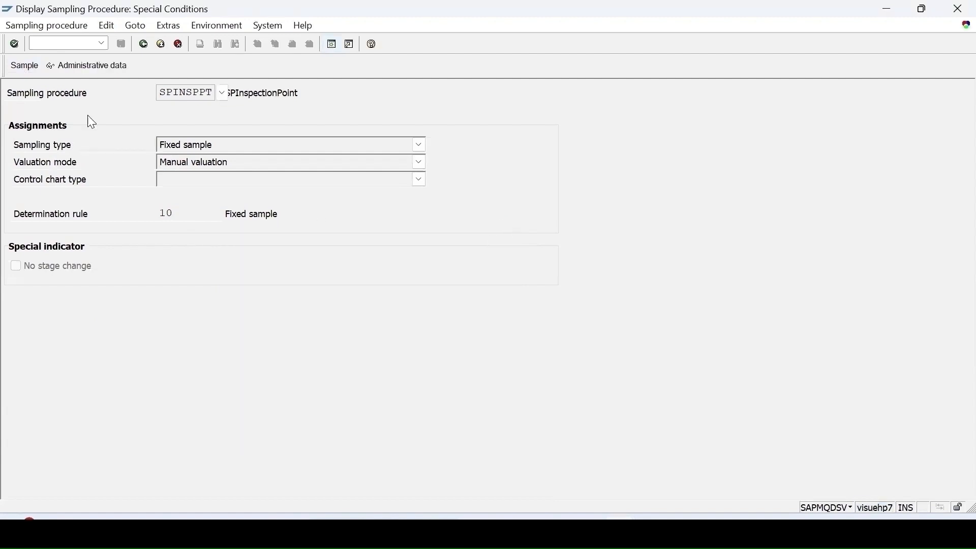
{"action": "left_click", "coordinate": [145, 46]}
{"action": "left_click", "coordinate": [145, 45]}
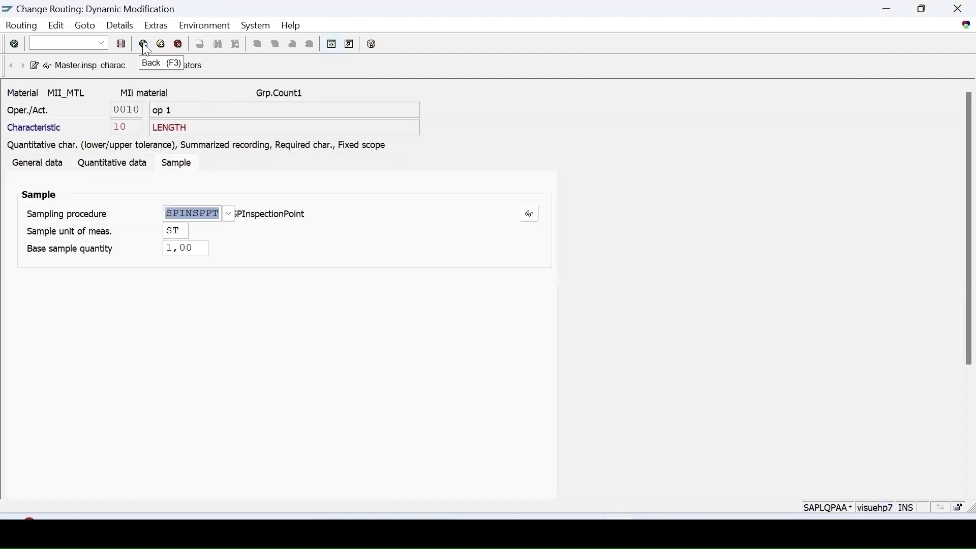
{"action": "left_click", "coordinate": [143, 45]}
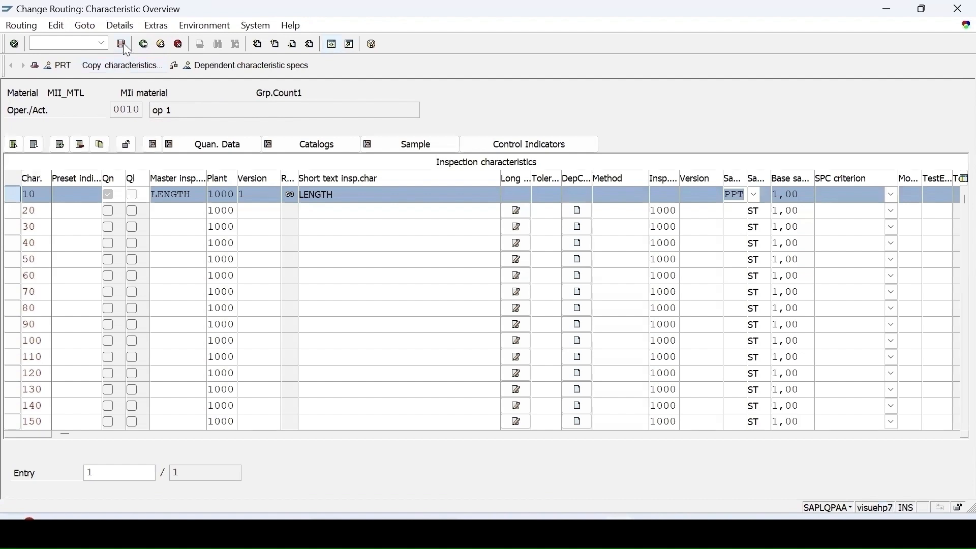
Step: Save the routing and start creating a production order for material MII_MTL with transaction CO01
{"action": "left_click", "coordinate": [123, 45]}
{"action": "left_click", "coordinate": [65, 43]}
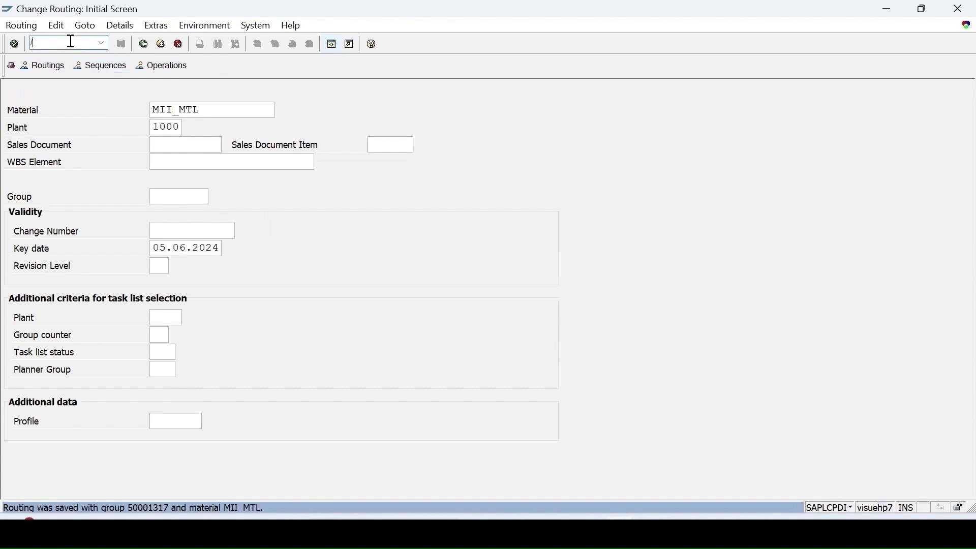
{"action": "type", "text": "/nco01"}
{"action": "key", "text": "Return"}
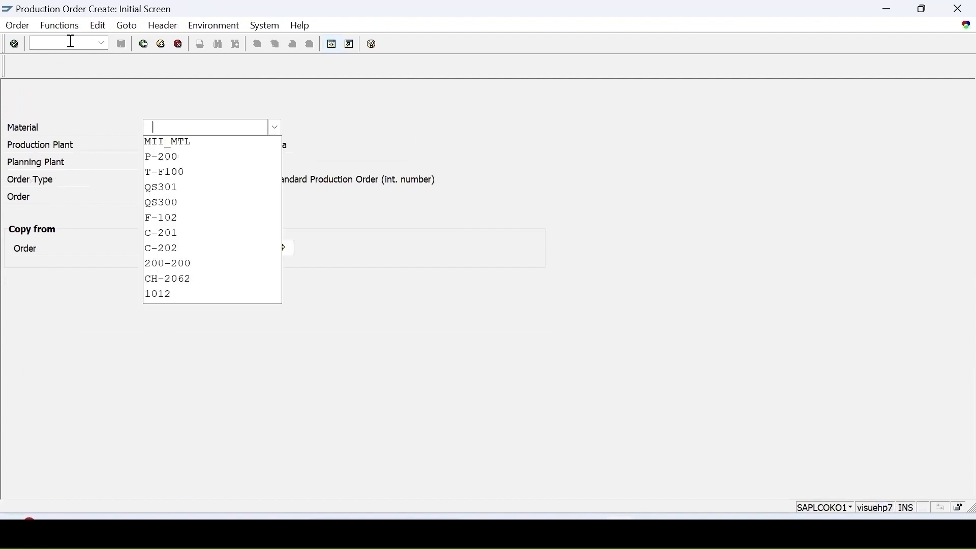
{"action": "left_click", "coordinate": [174, 142]}
{"action": "key", "text": "Return"}
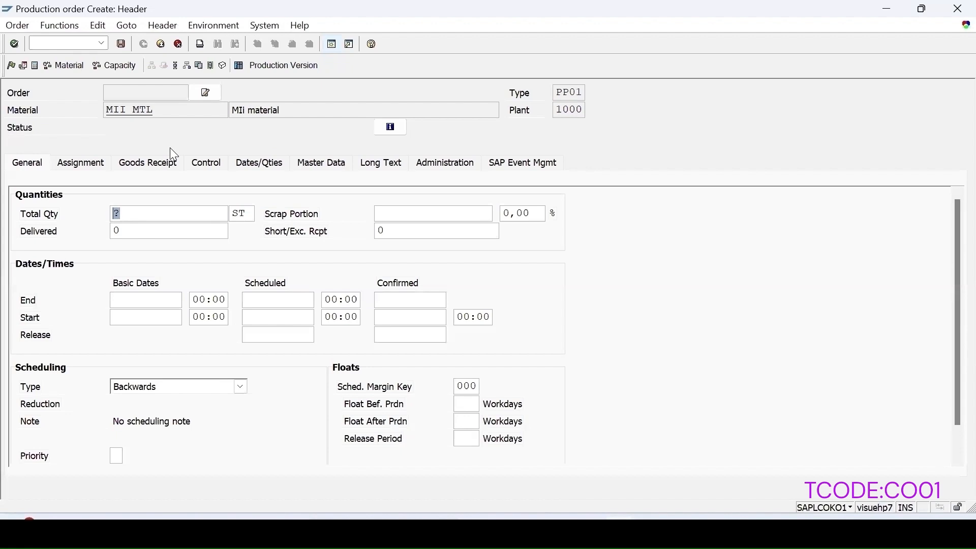
Step: Set the production order's total quantity to 15 ST and its scheduling type to Current date
{"action": "type", "text": "15"}
{"action": "key", "text": "Return"}
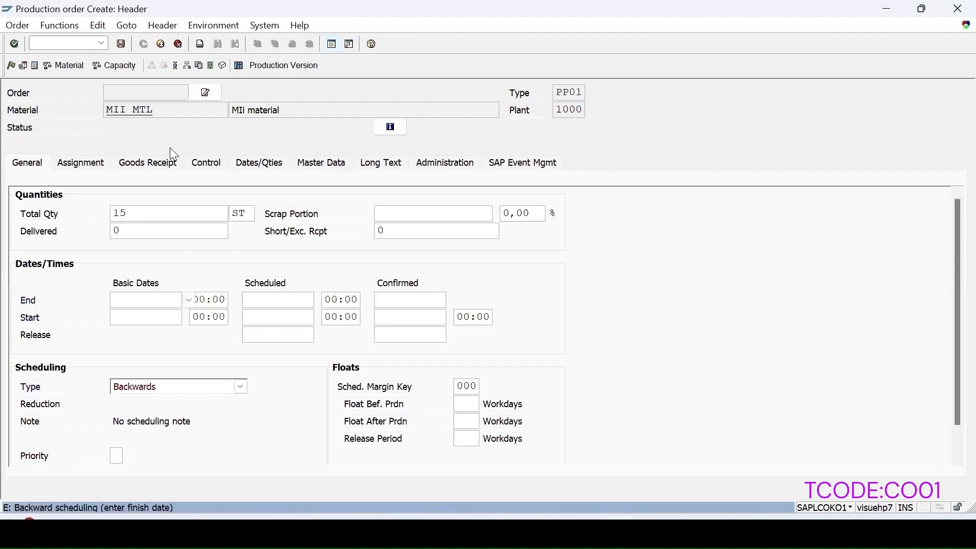
{"action": "left_click", "coordinate": [241, 387]}
{"action": "left_click", "coordinate": [169, 432]}
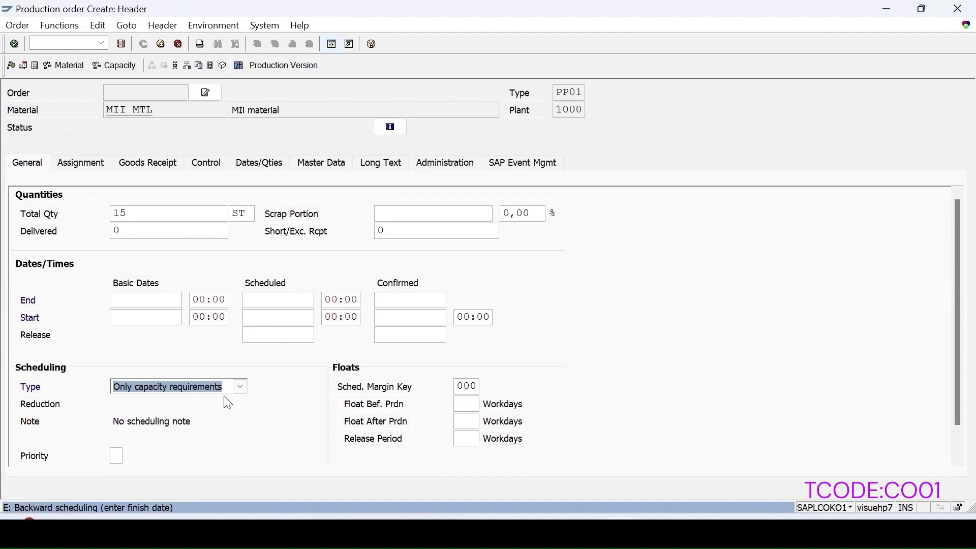
{"action": "left_click", "coordinate": [241, 387]}
{"action": "left_click", "coordinate": [156, 445]}
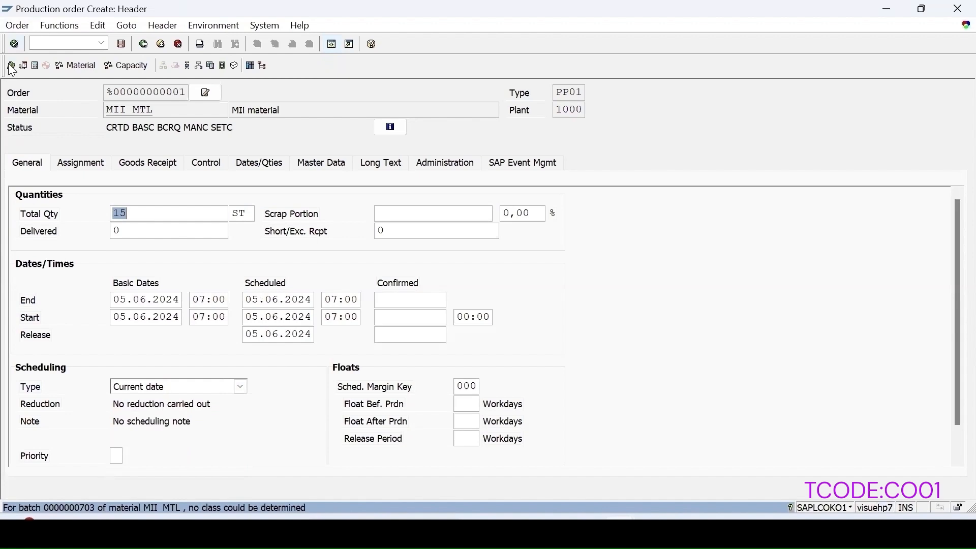
Step: Release and save the production order from its assignment data, and copy the saved order number
{"action": "left_click", "coordinate": [83, 165]}
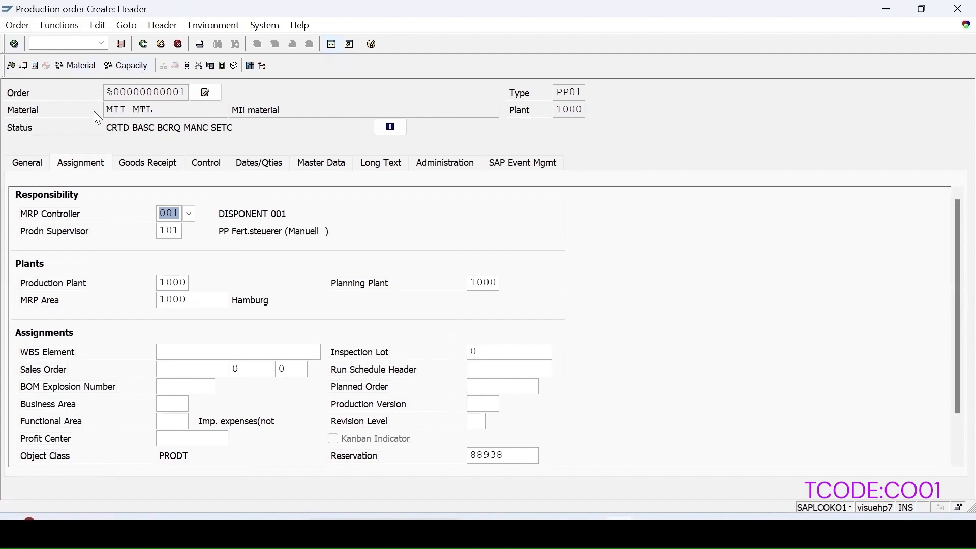
{"action": "left_click", "coordinate": [12, 66]}
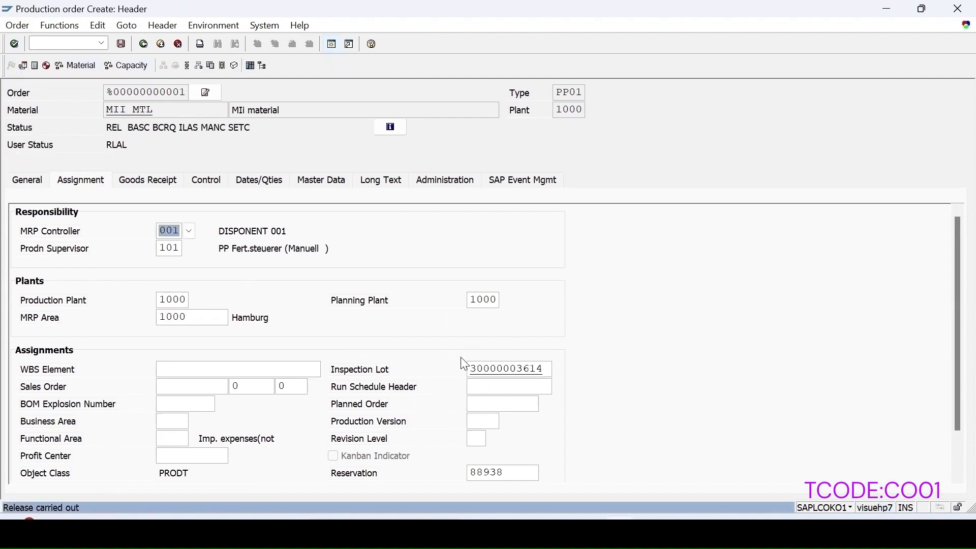
{"action": "left_click", "coordinate": [121, 43]}
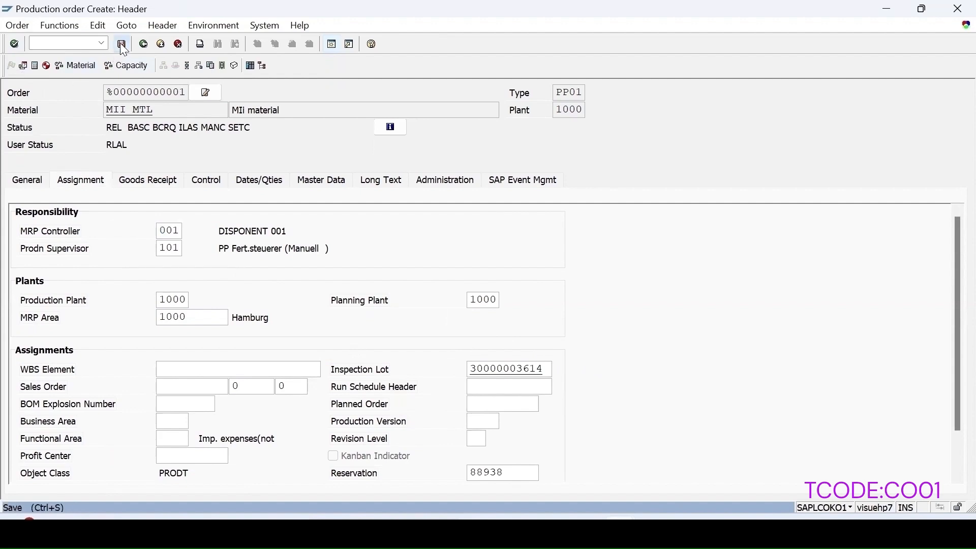
{"action": "double_click", "coordinate": [76, 508]}
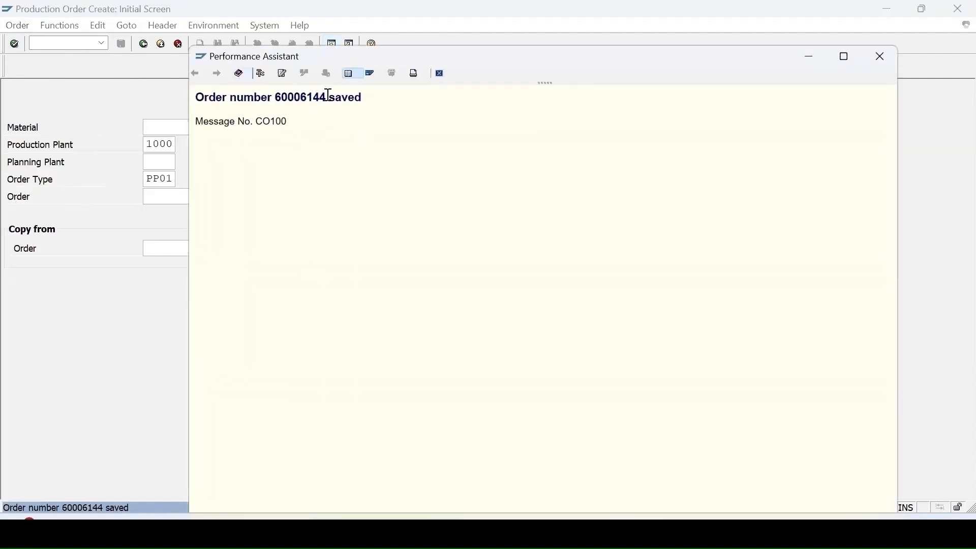
{"action": "left_click_drag", "start_coordinate": [327, 96], "coordinate": [279, 97]}
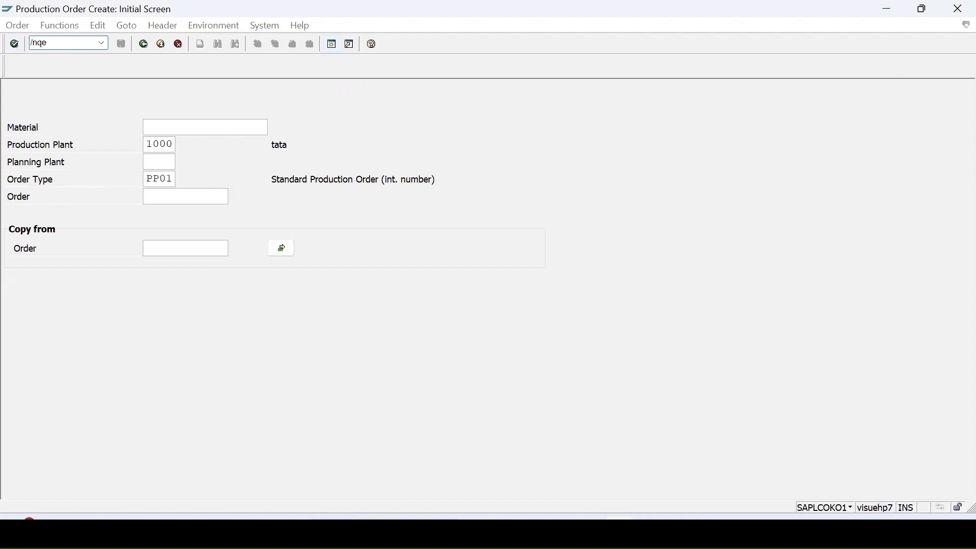
Step: Start transaction QE51N and load the results recording worklist for plant 1000
{"action": "key", "text": "Return"}
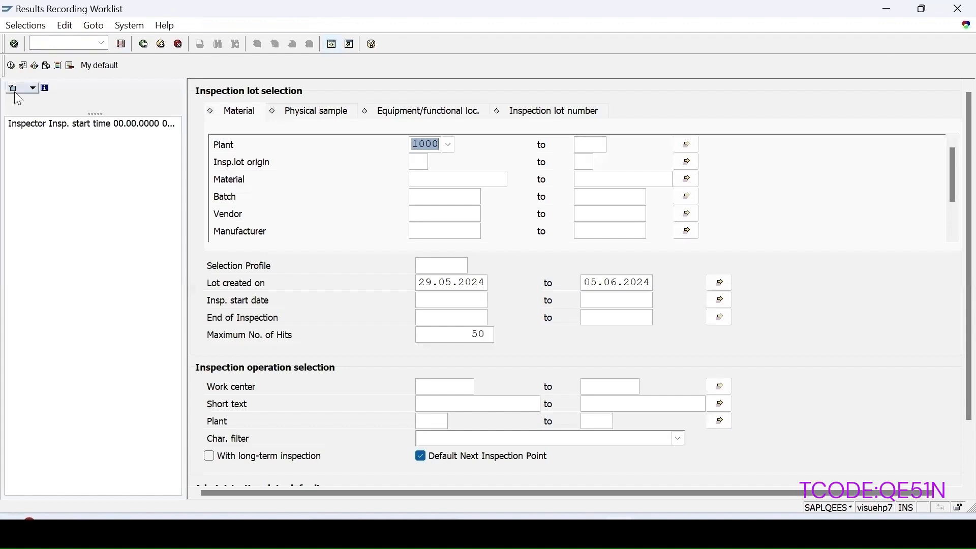
{"action": "left_click", "coordinate": [10, 66]}
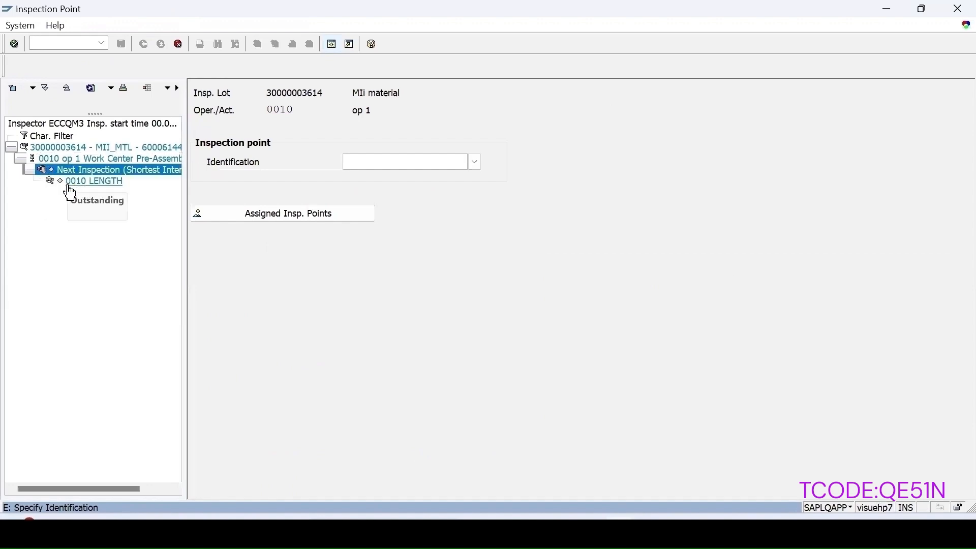
{"action": "left_click", "coordinate": [30, 169]}
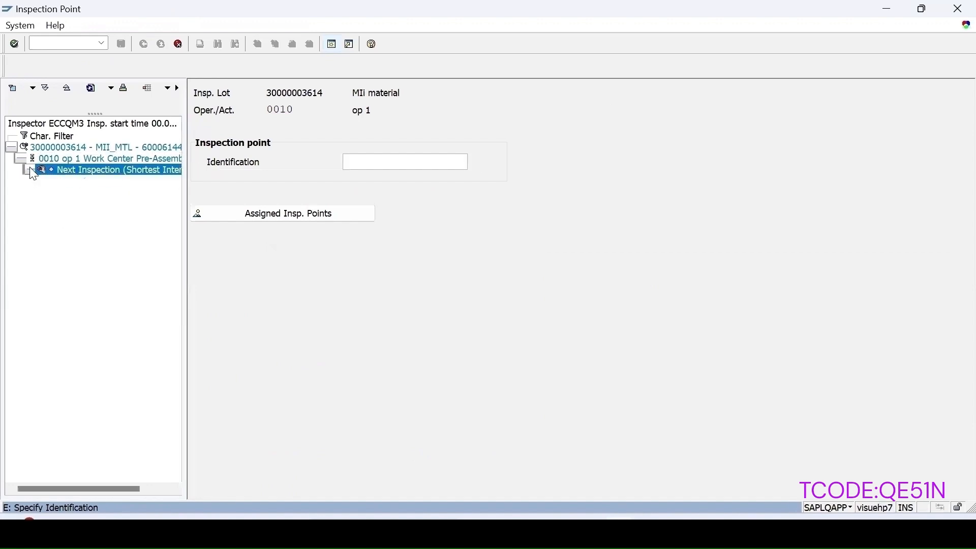
{"action": "left_click", "coordinate": [30, 169]}
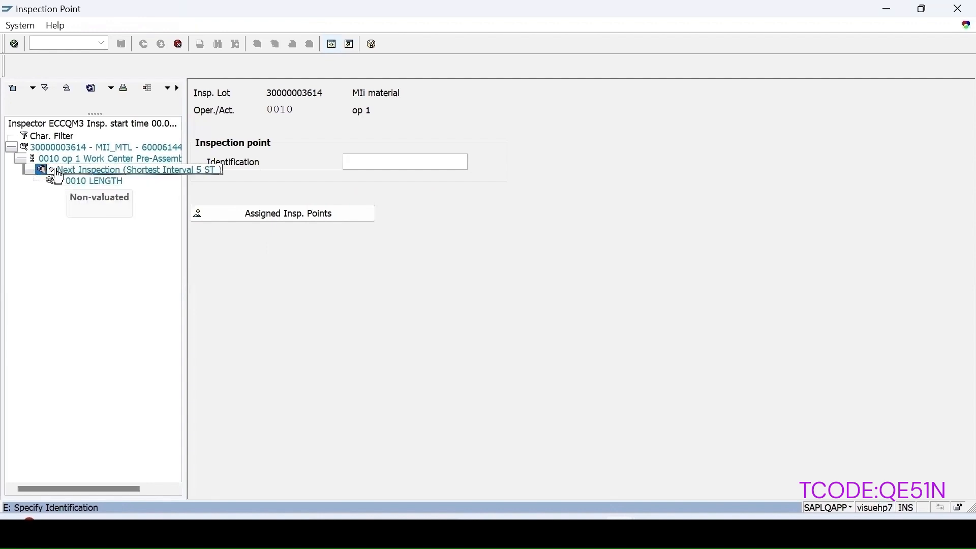
Step: Create inspection point 1 for the MII_MTL lot and record the result 6 for LENGTH, valuated as Accept
{"action": "left_click", "coordinate": [57, 171]}
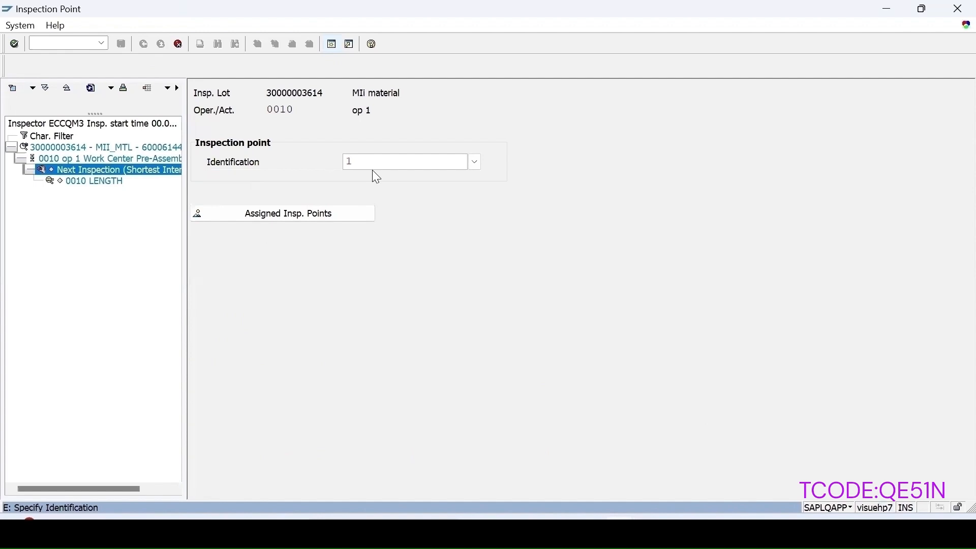
{"action": "key", "text": "Return"}
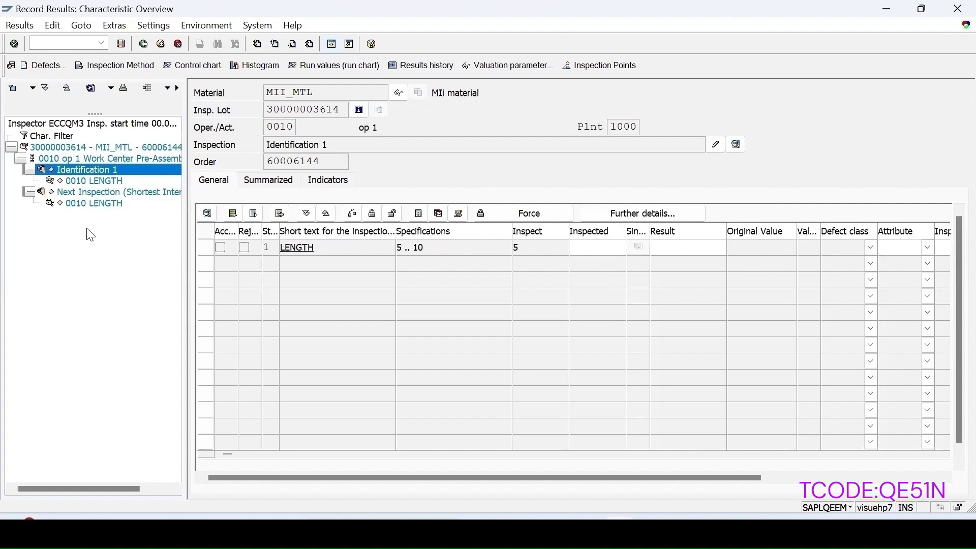
{"action": "type", "text": "6"}
{"action": "key", "text": "Return"}
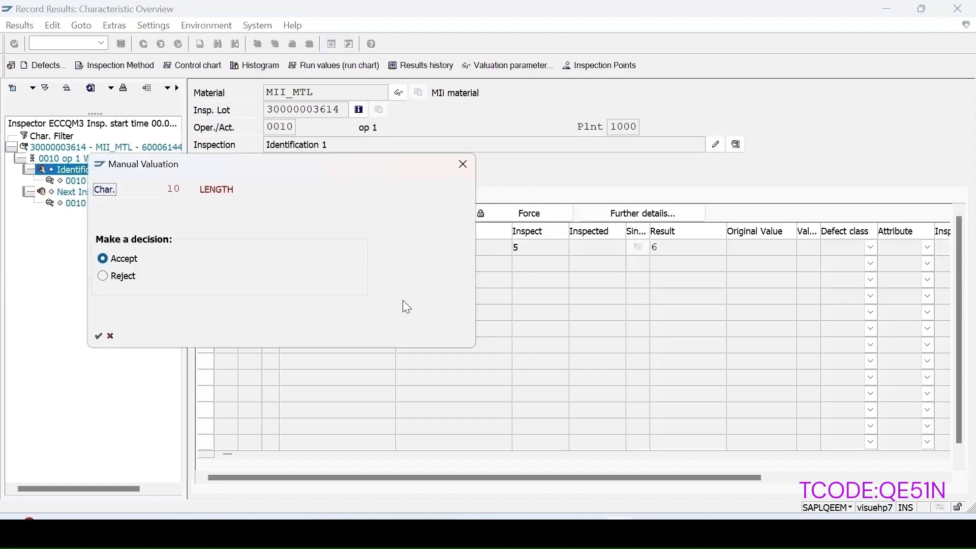
{"action": "left_click", "coordinate": [99, 335]}
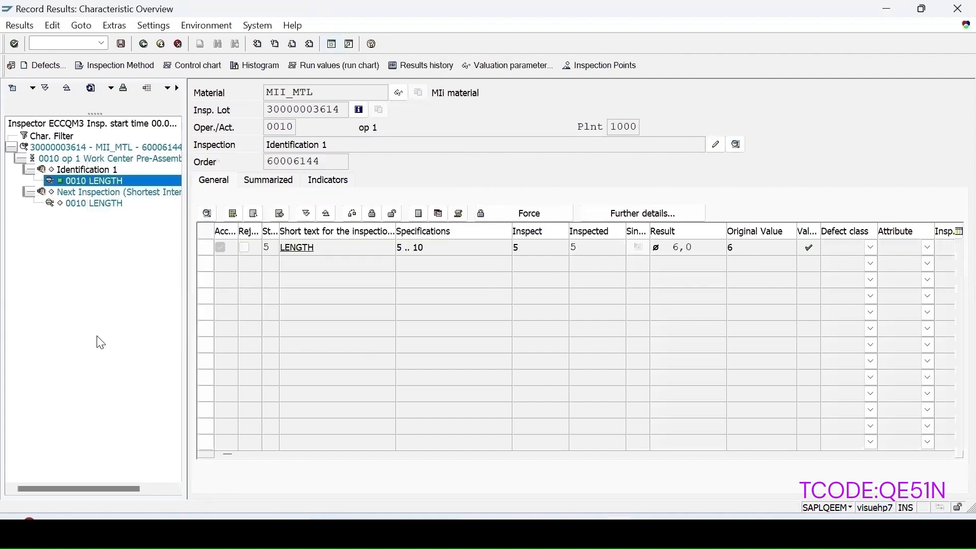
Step: Valuate inspection point 1 with a yield of 2 ST as a partial confirmation, and assign it to a new accepted partial lot
{"action": "double_click", "coordinate": [82, 205]}
{"action": "left_click", "coordinate": [249, 258]}
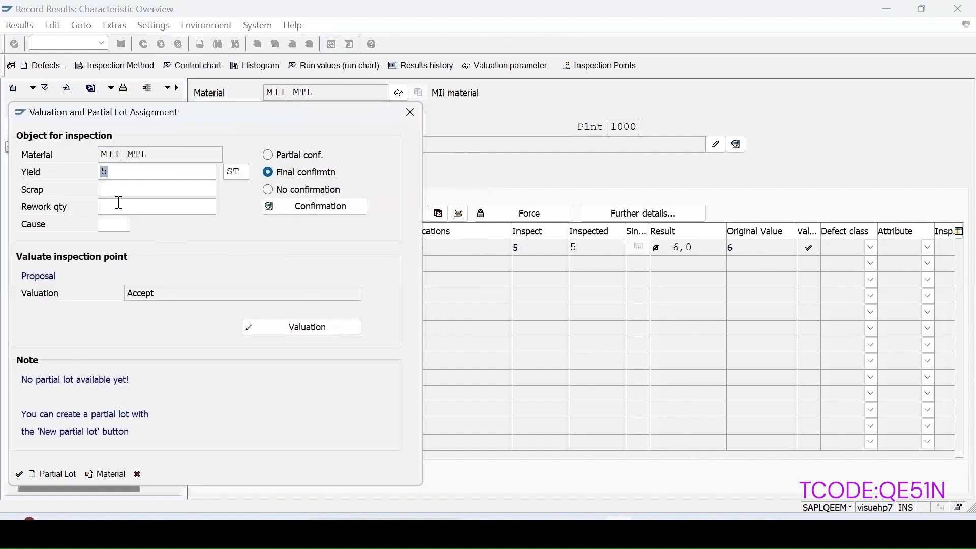
{"action": "left_click", "coordinate": [275, 155]}
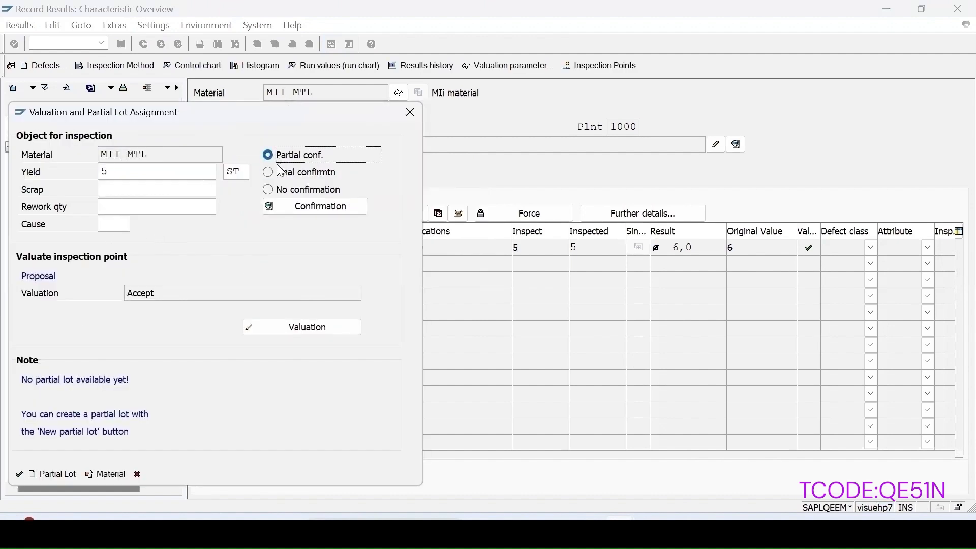
{"action": "left_click_drag", "start_coordinate": [130, 173], "coordinate": [56, 168]}
{"action": "type", "text": "2"}
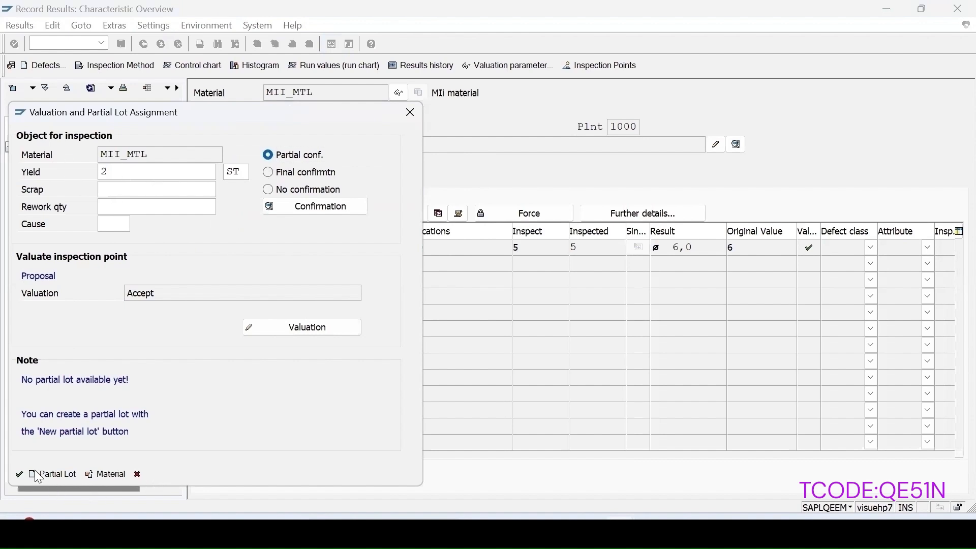
{"action": "left_click", "coordinate": [19, 476]}
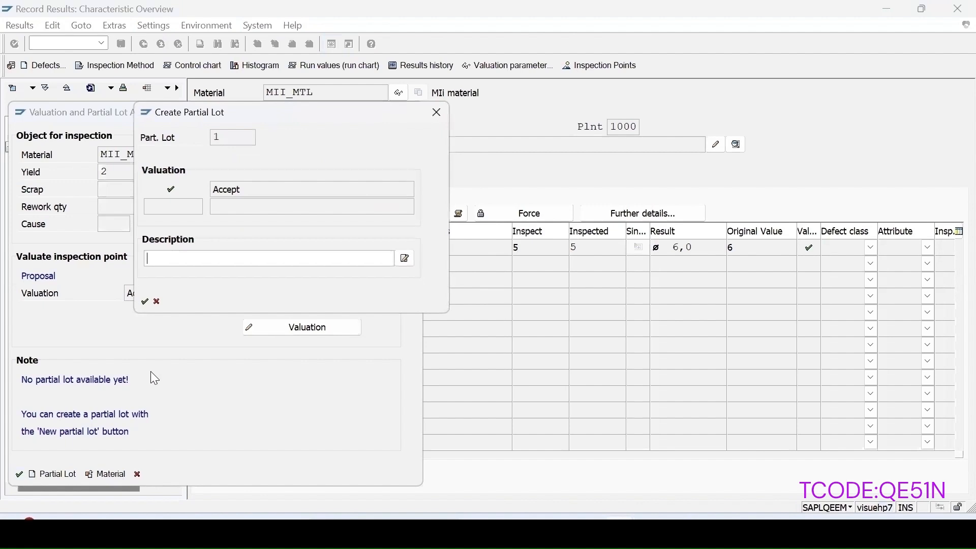
{"action": "left_click", "coordinate": [145, 302]}
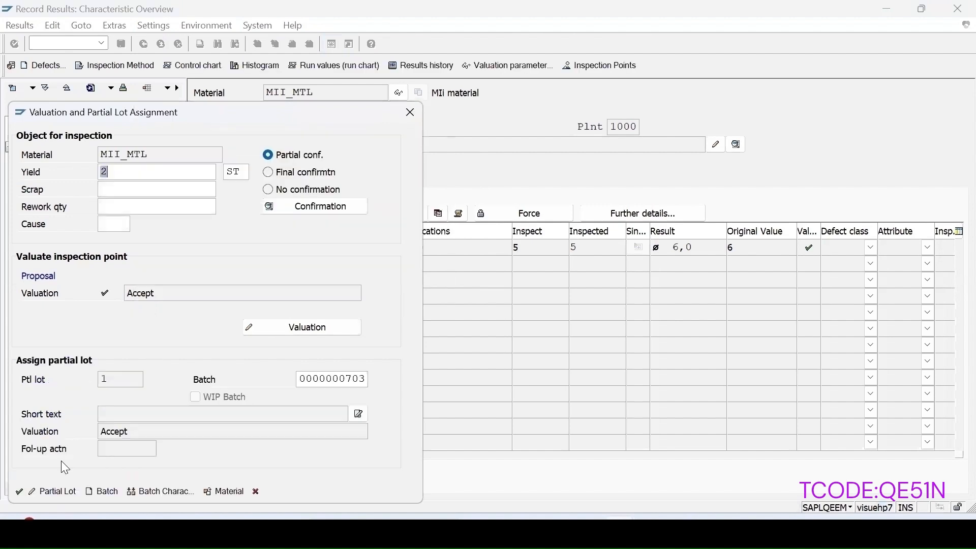
{"action": "left_click", "coordinate": [19, 490]}
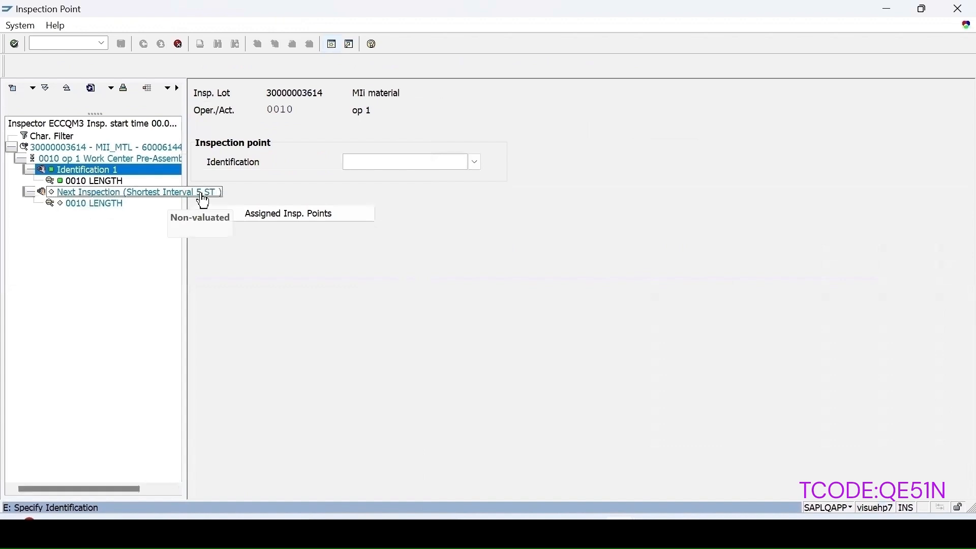
Step: Create inspection point 2 for the MII_MTL lot and decline setting the skipped LENGTH characteristic for processing
{"action": "left_click", "coordinate": [203, 199]}
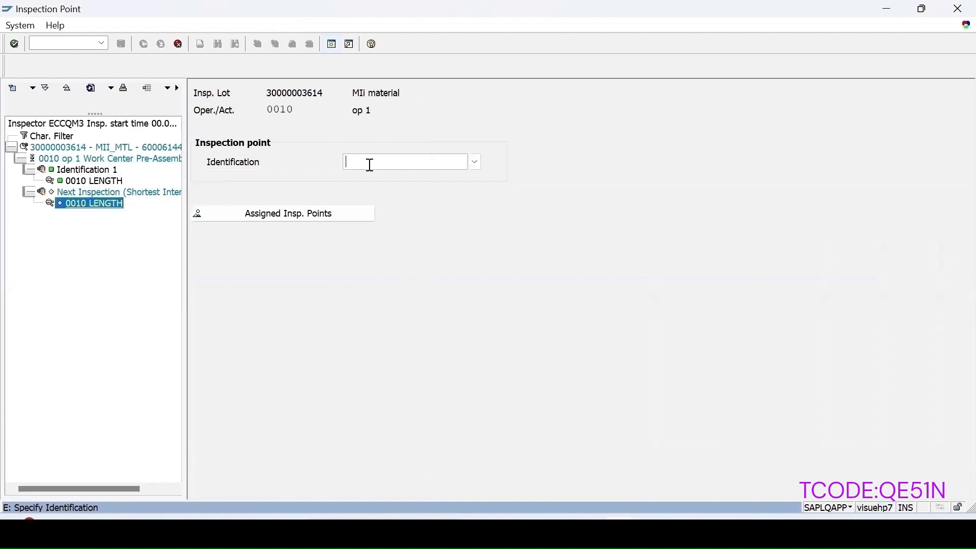
{"action": "left_click", "coordinate": [370, 165]}
{"action": "type", "text": "2"}
{"action": "key", "text": "Return"}
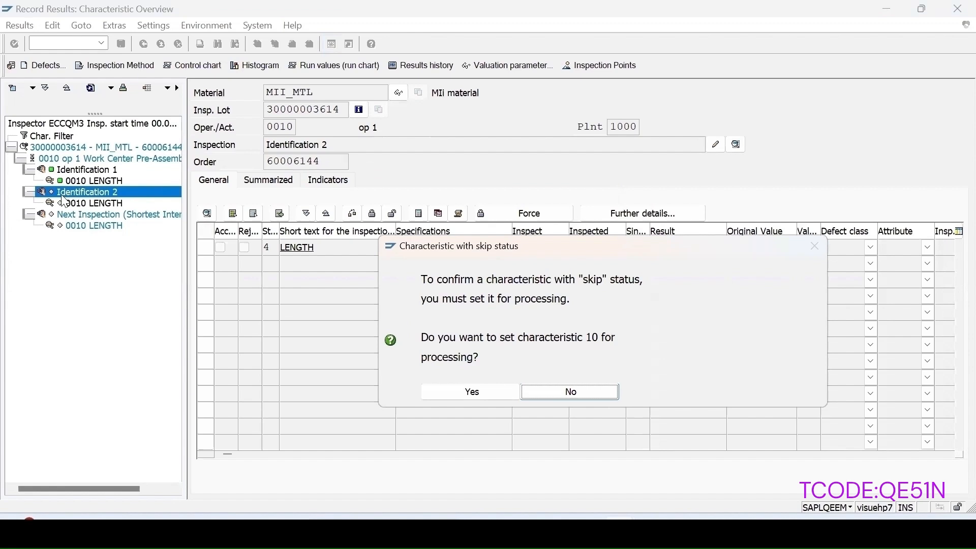
{"action": "left_click", "coordinate": [577, 395]}
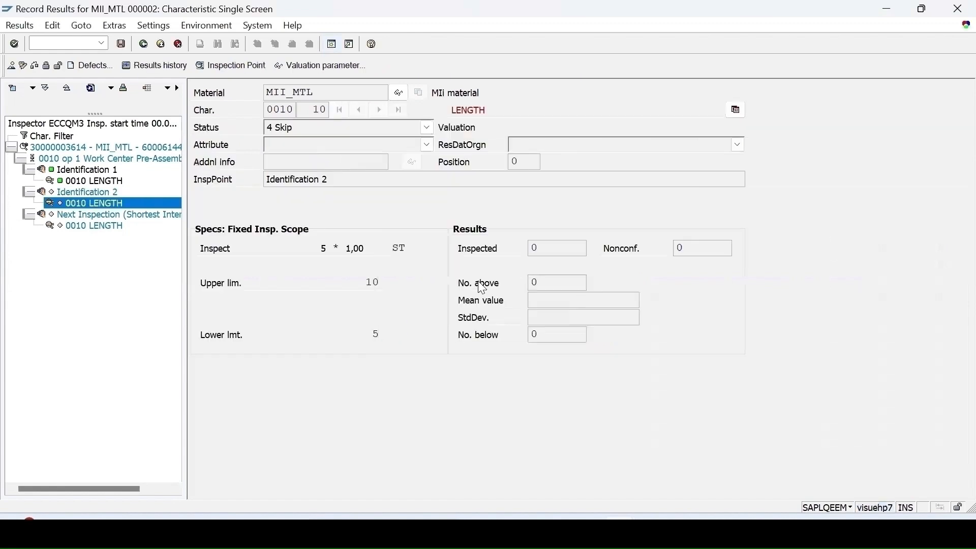
Step: Start transaction QA32 and list the plant 1000 inspection lots without a usage decision
{"action": "left_click", "coordinate": [52, 43]}
{"action": "type", "text": "/nqa32"}
{"action": "key", "text": "Return"}
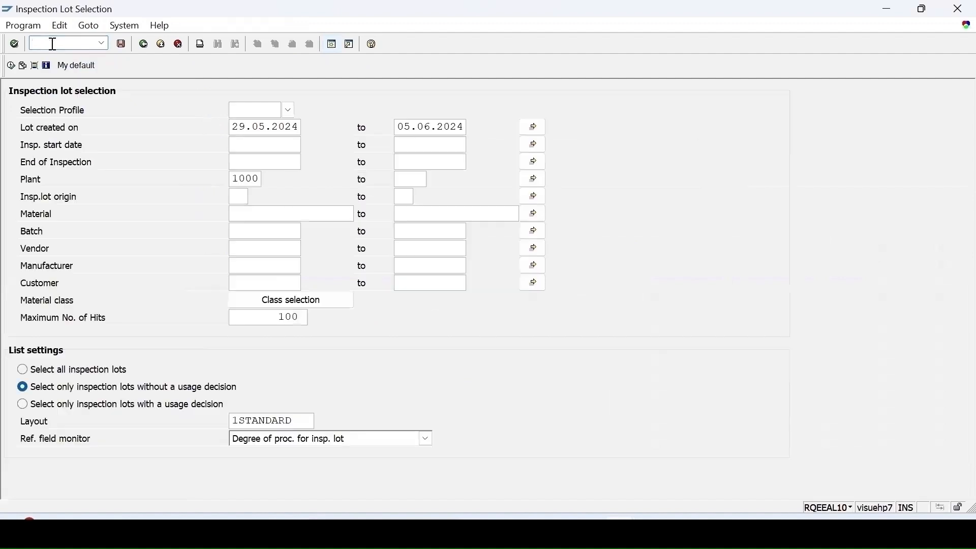
{"action": "left_click", "coordinate": [10, 66]}
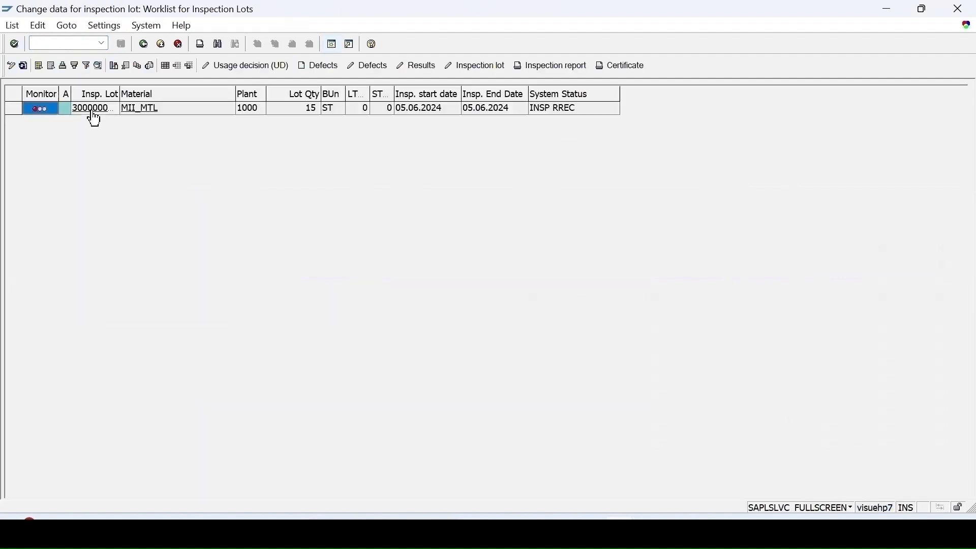
Step: Record and save usage decision A (Accept) for the MII_MTL inspection lot, and refresh the worklist
{"action": "left_click", "coordinate": [261, 65]}
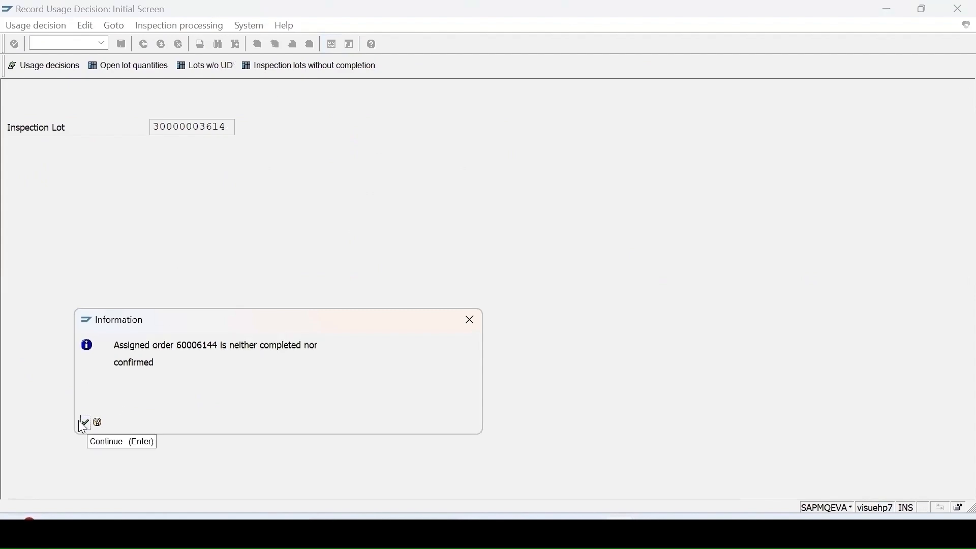
{"action": "left_click", "coordinate": [81, 423]}
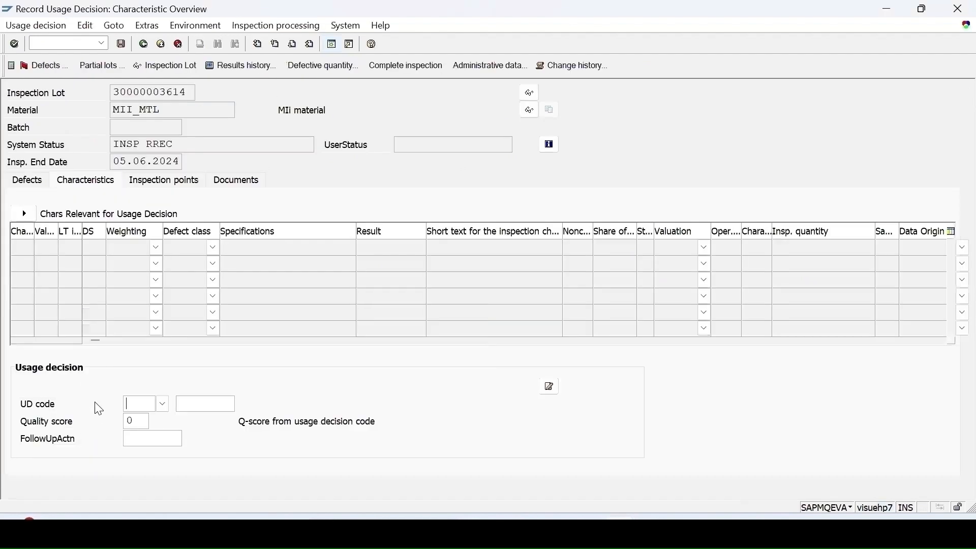
{"action": "left_click", "coordinate": [162, 404]}
{"action": "double_click", "coordinate": [71, 178]}
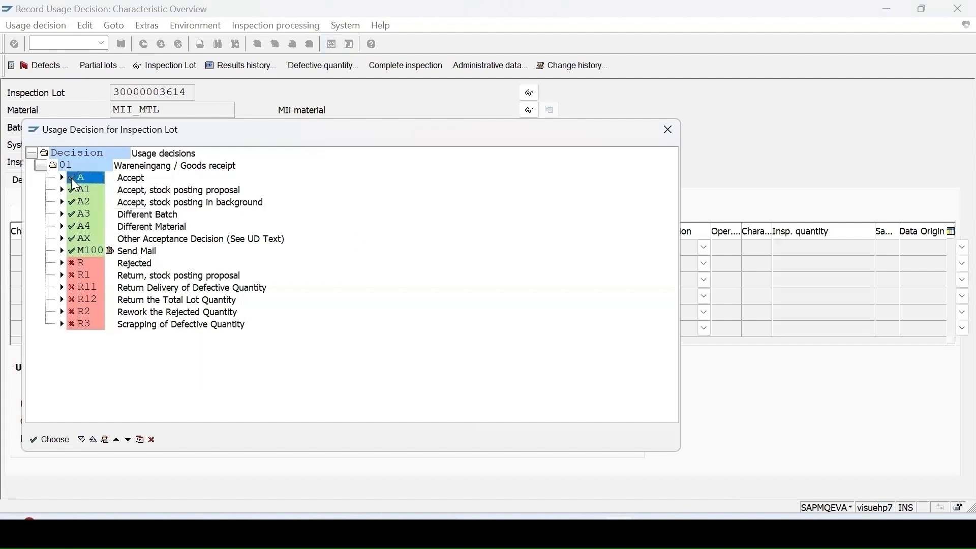
{"action": "left_click", "coordinate": [121, 45]}
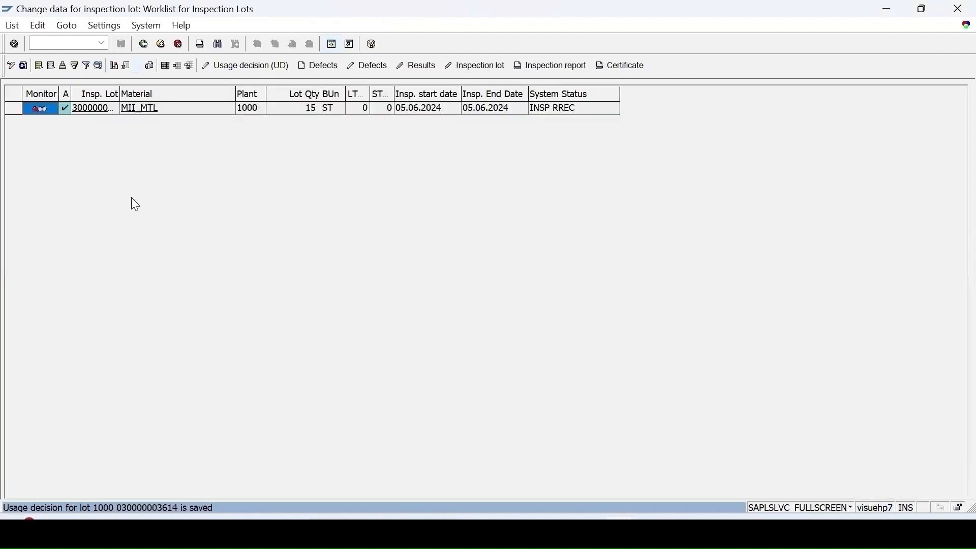
{"action": "left_click", "coordinate": [23, 65]}
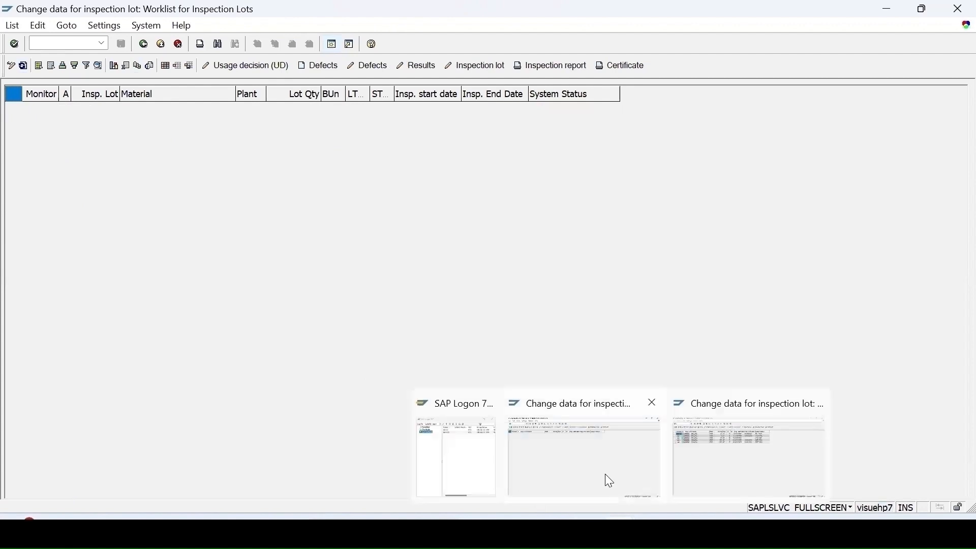
Step: Start transaction CA02 and open the routing header details for MII_MTL in plant 1000
{"action": "left_click", "coordinate": [66, 42]}
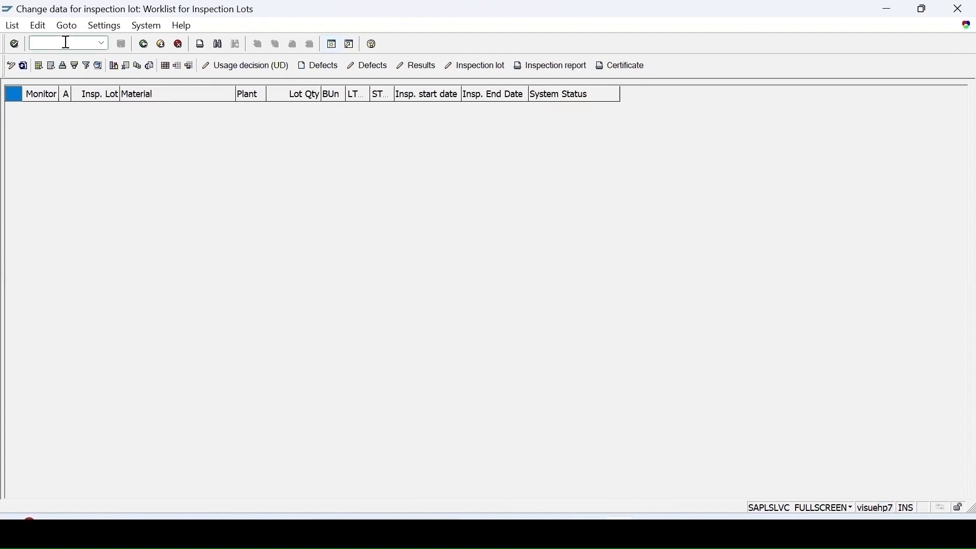
{"action": "type", "text": "/nca02"}
{"action": "key", "text": "Return"}
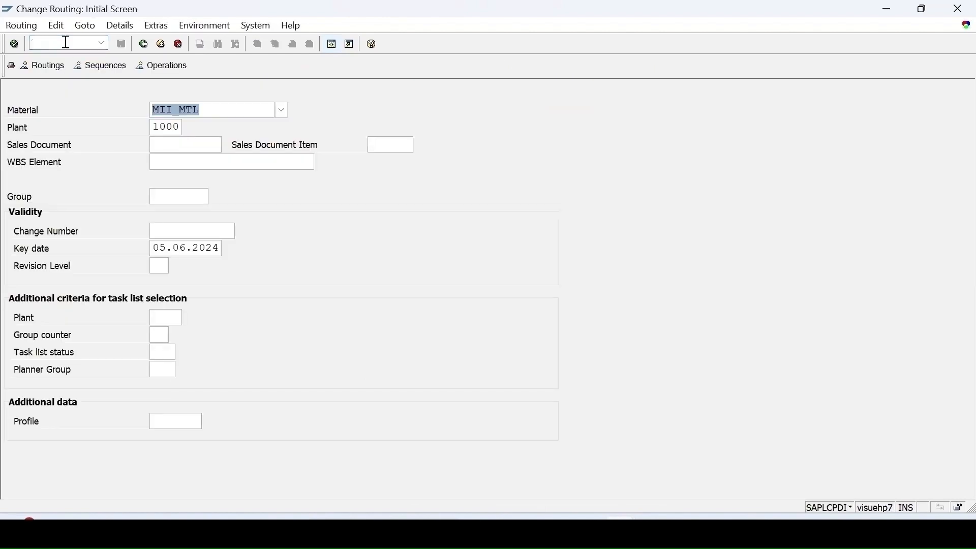
{"action": "key", "text": "Return"}
{"action": "left_click", "coordinate": [35, 67]}
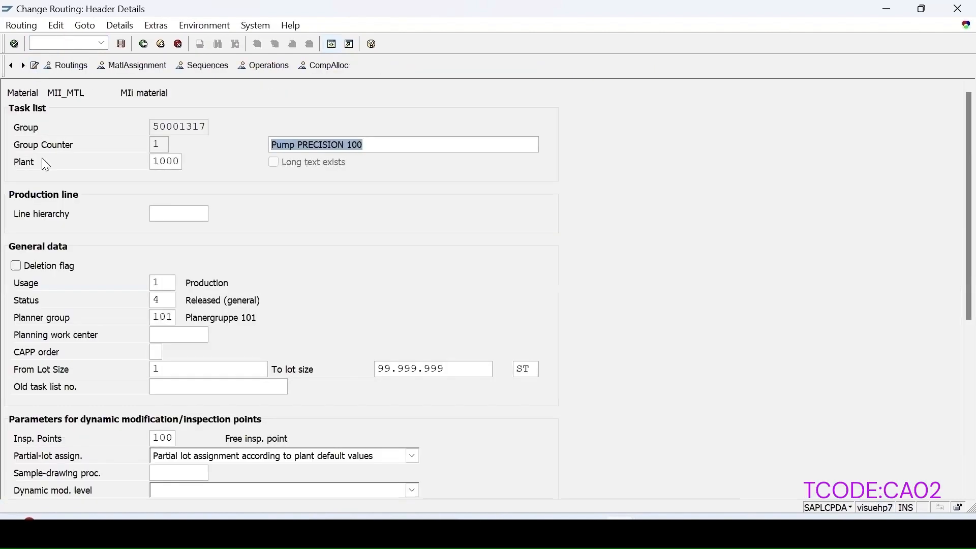
Step: Set the routing header's inspection points to 150, Generated insp. point; quantity or time
{"action": "left_click", "coordinate": [170, 439]}
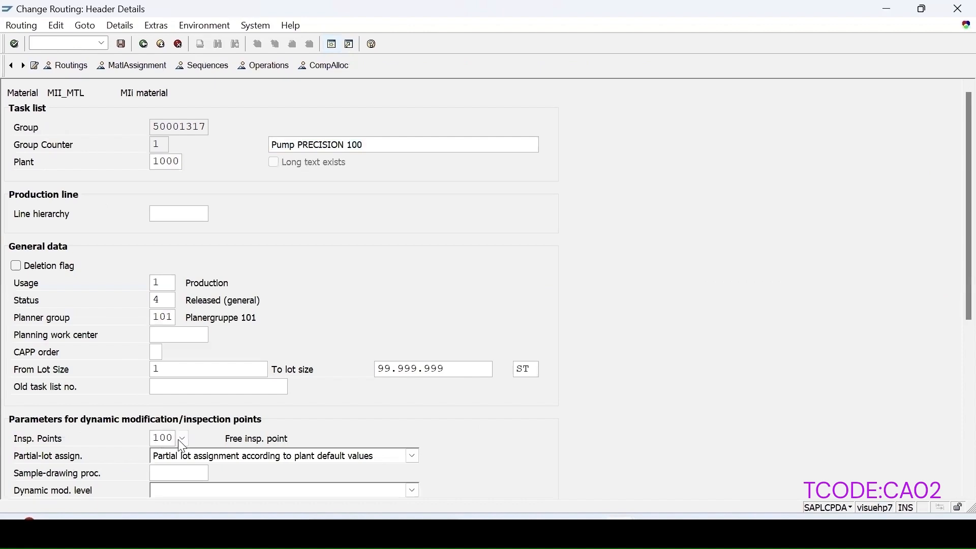
{"action": "left_click", "coordinate": [182, 439]}
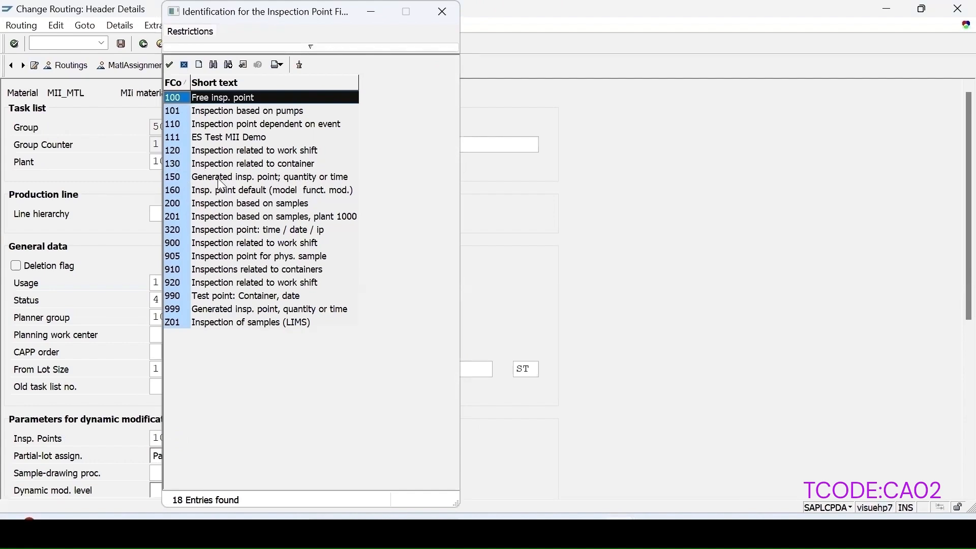
{"action": "double_click", "coordinate": [177, 180]}
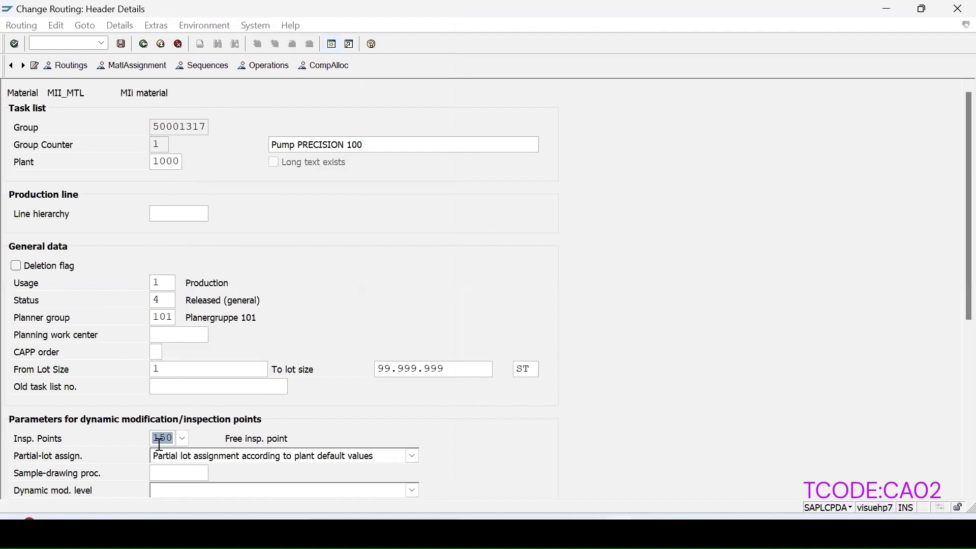
{"action": "key", "text": "Return"}
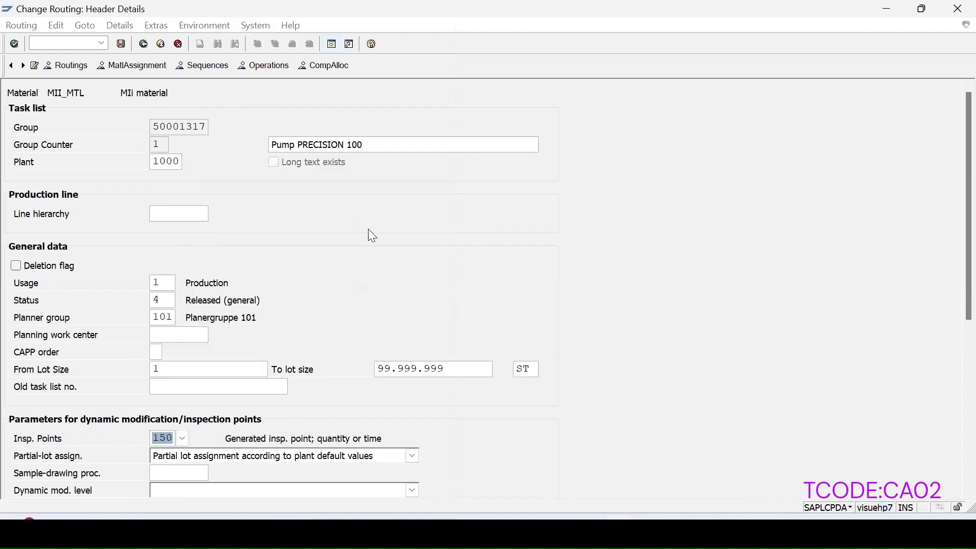
Step: Set the quantity interval of operation 0010's inspection points to 4 ST, and save the routing
{"action": "left_click", "coordinate": [253, 65]}
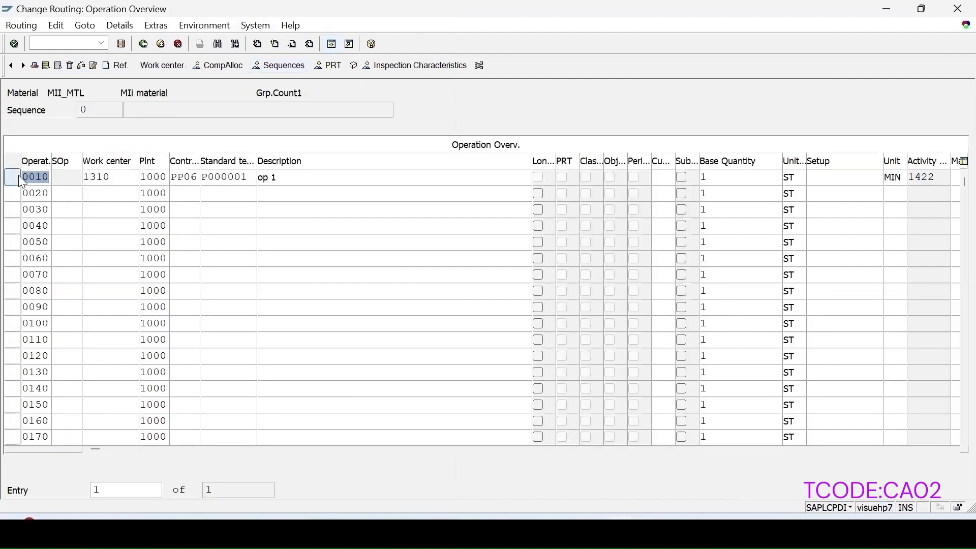
{"action": "left_click", "coordinate": [19, 176]}
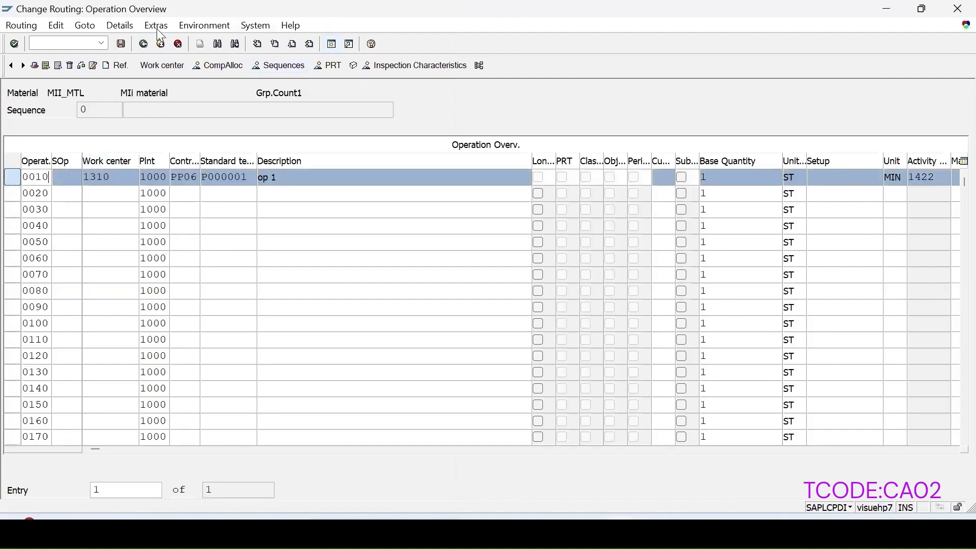
{"action": "left_click", "coordinate": [121, 25]}
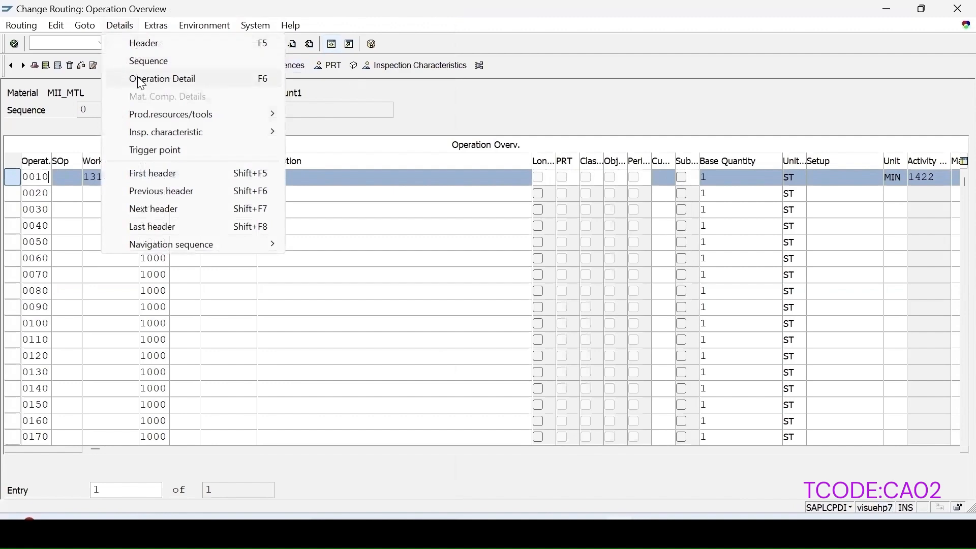
{"action": "left_click", "coordinate": [157, 80]}
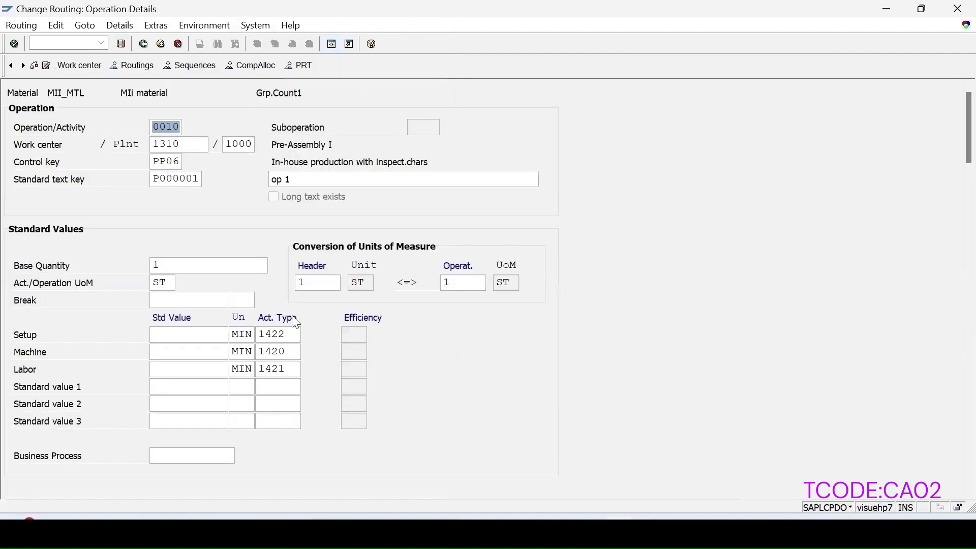
{"action": "scroll", "coordinate": [295, 323], "scroll_direction": "down", "scroll_amount": 10}
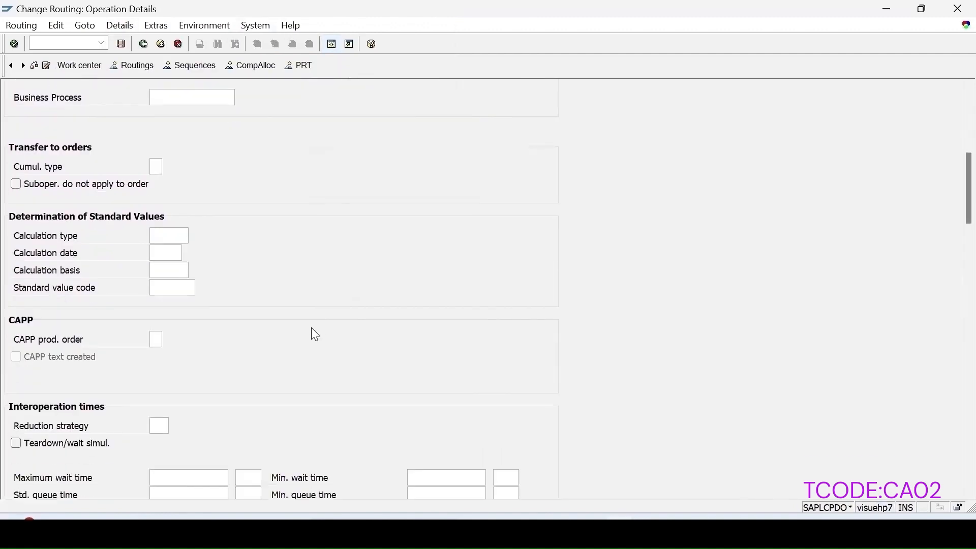
{"action": "scroll", "coordinate": [315, 334], "scroll_direction": "down", "scroll_amount": 1}
{"action": "scroll", "coordinate": [952, 246], "scroll_direction": "down", "scroll_amount": 5}
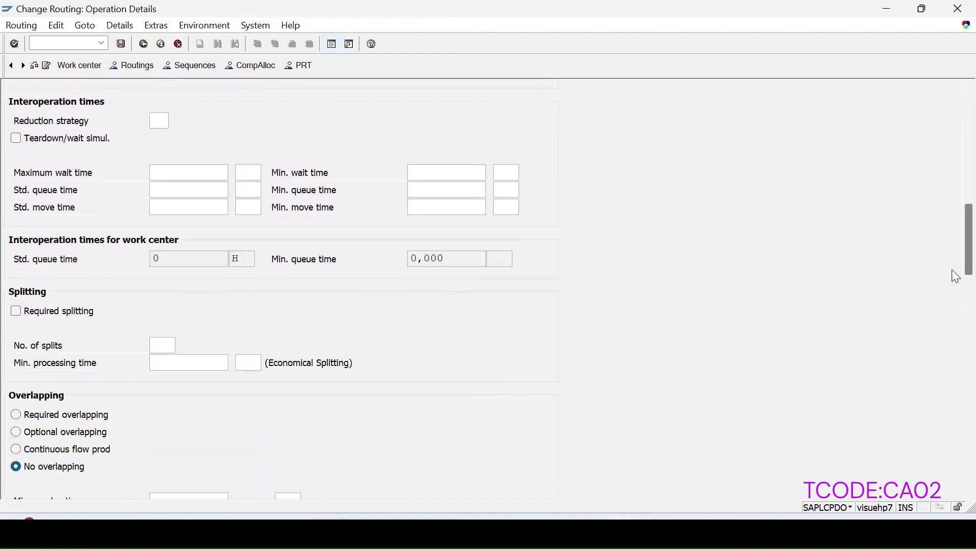
{"action": "left_click_drag", "start_coordinate": [956, 276], "coordinate": [956, 461]}
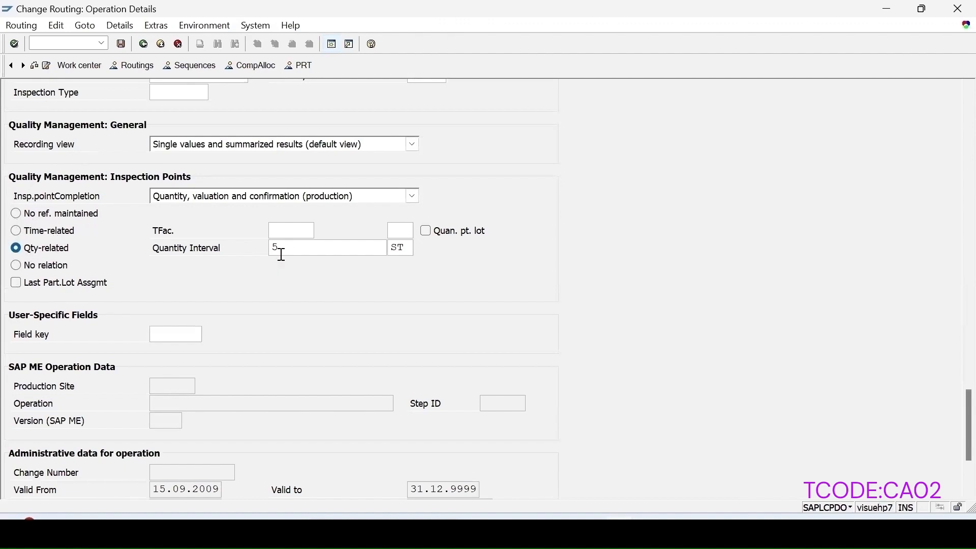
{"action": "left_click_drag", "start_coordinate": [281, 249], "coordinate": [270, 247]}
{"action": "scroll", "coordinate": [246, 162], "scroll_direction": "up", "scroll_amount": 5}
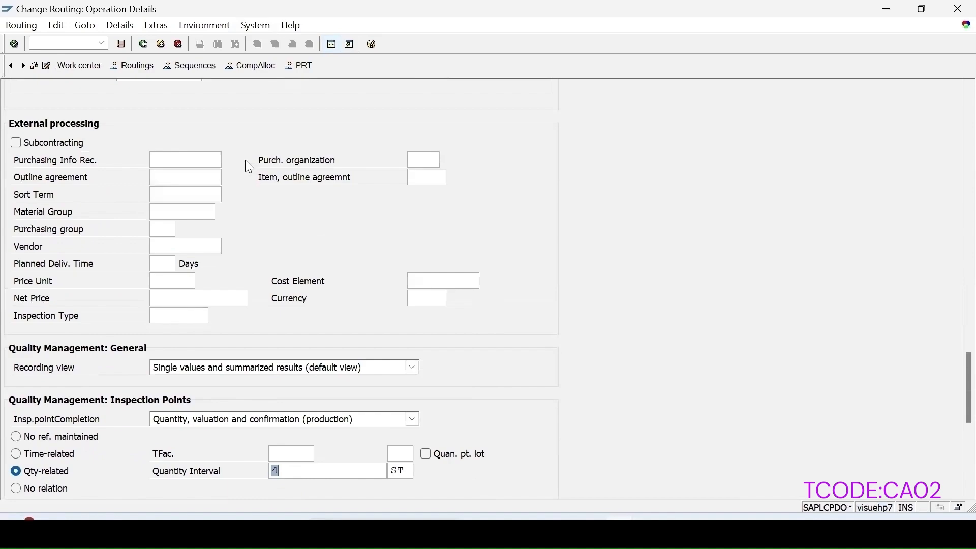
{"action": "left_click", "coordinate": [121, 45]}
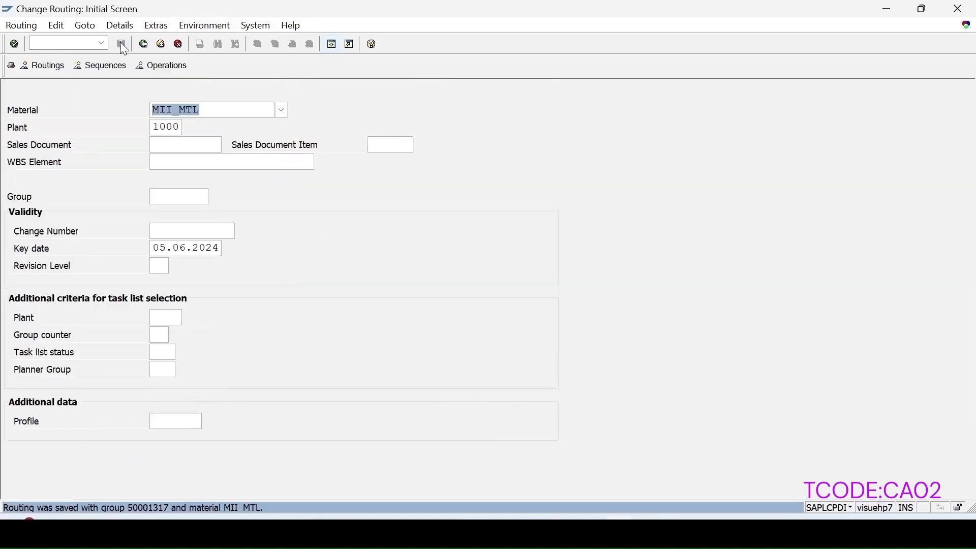
Step: Start transaction CO01 and begin a PP01 production order for material MII_MTL in plant 1000
{"action": "left_click", "coordinate": [50, 45]}
{"action": "type", "text": "/n"}
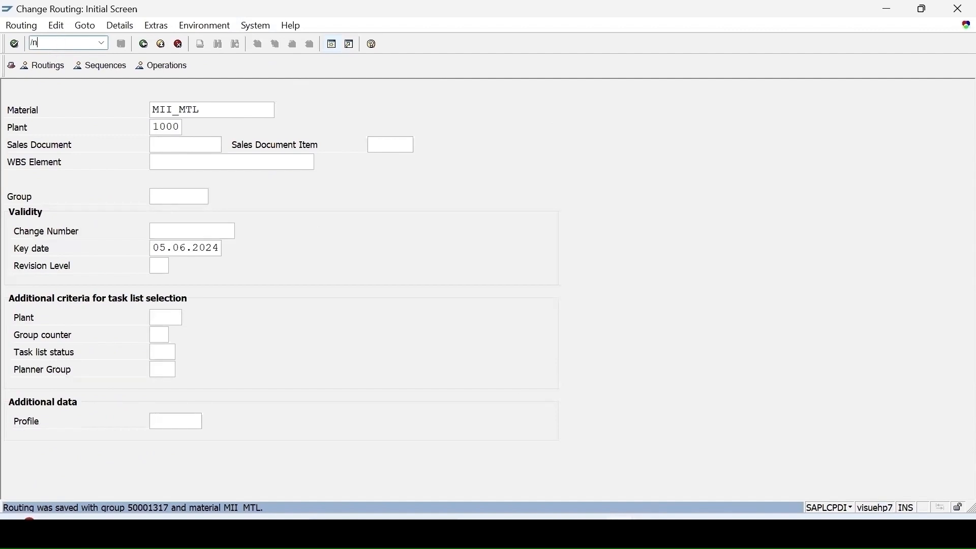
{"action": "type", "text": "co01"}
{"action": "key", "text": "Return"}
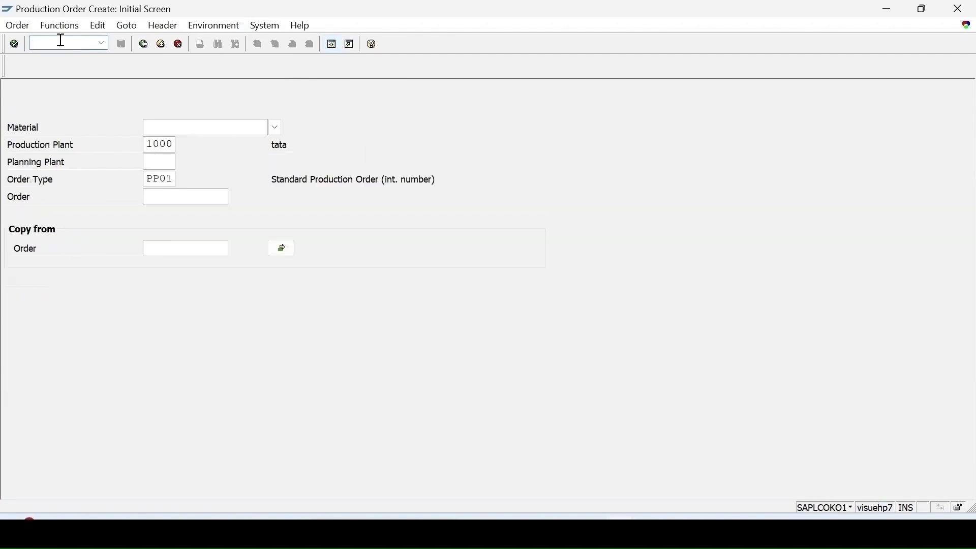
{"action": "left_click", "coordinate": [178, 127]}
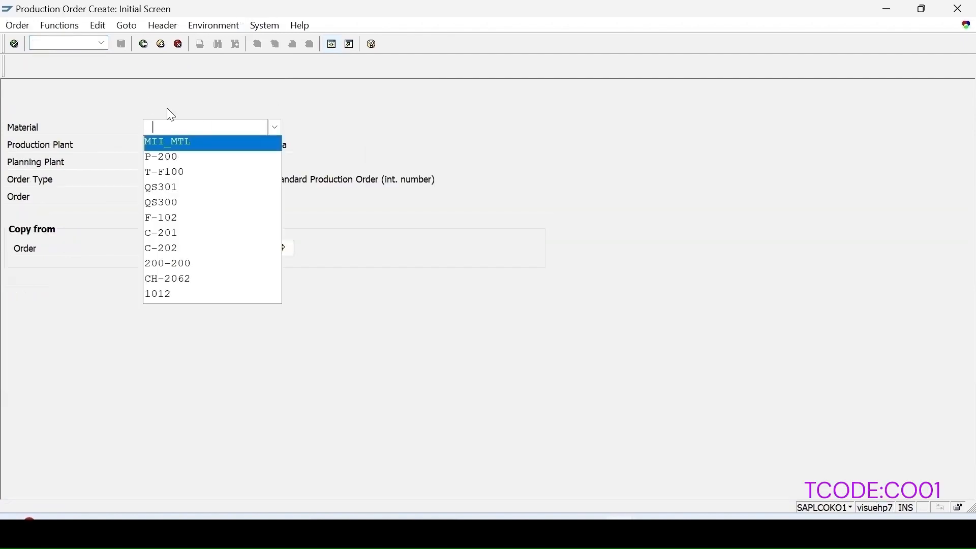
{"action": "left_click", "coordinate": [161, 139]}
{"action": "key", "text": "Return"}
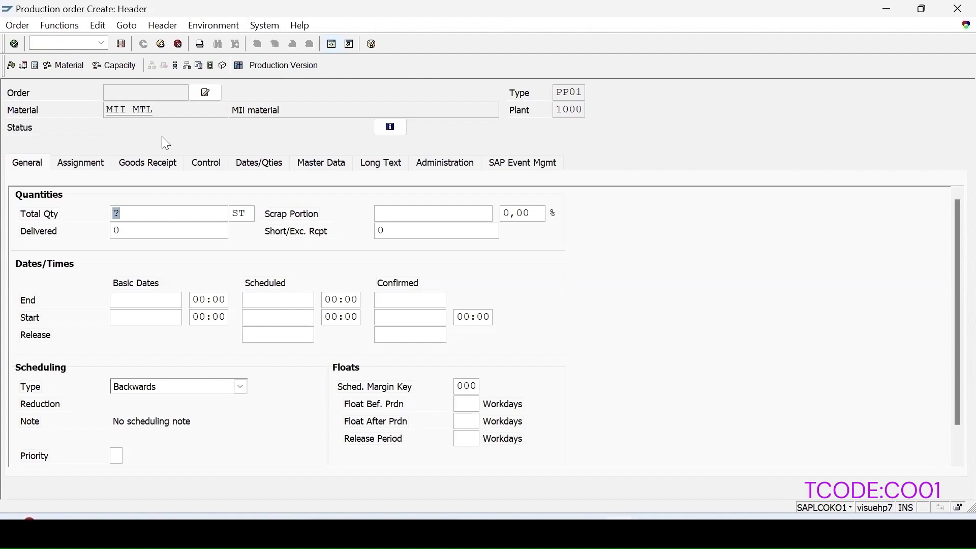
Step: Set the production order's total quantity to 12 ST and its scheduling type to Current date
{"action": "type", "text": "12"}
{"action": "key", "text": "Return"}
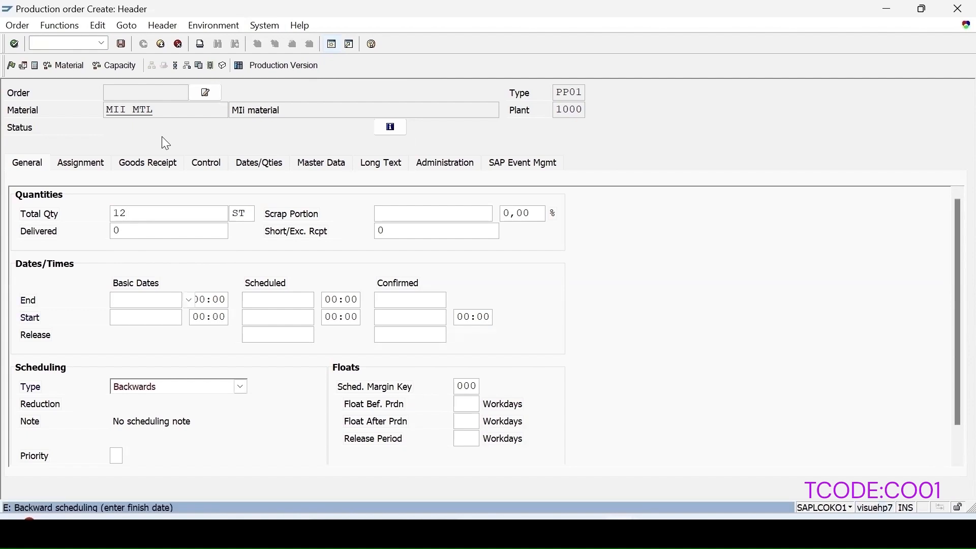
{"action": "left_click", "coordinate": [243, 386]}
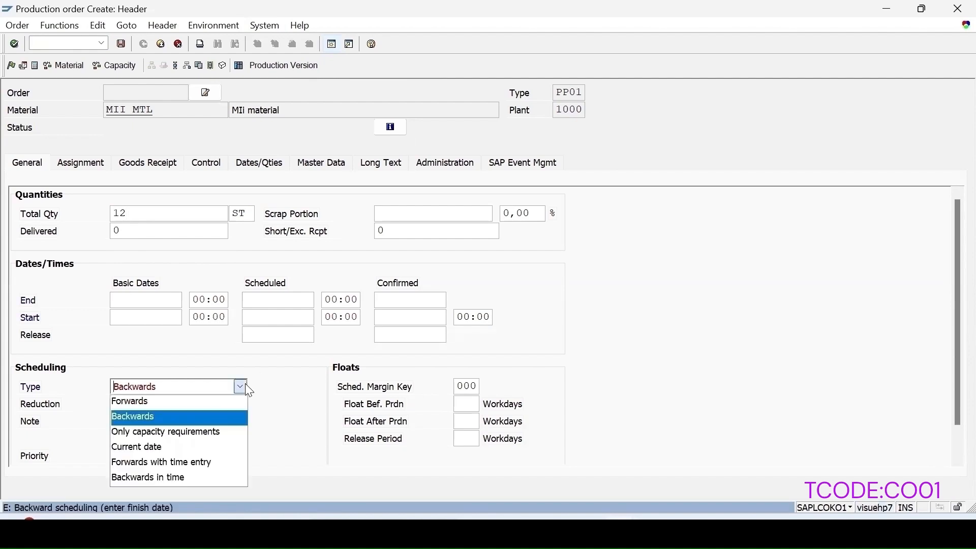
{"action": "left_click", "coordinate": [149, 446]}
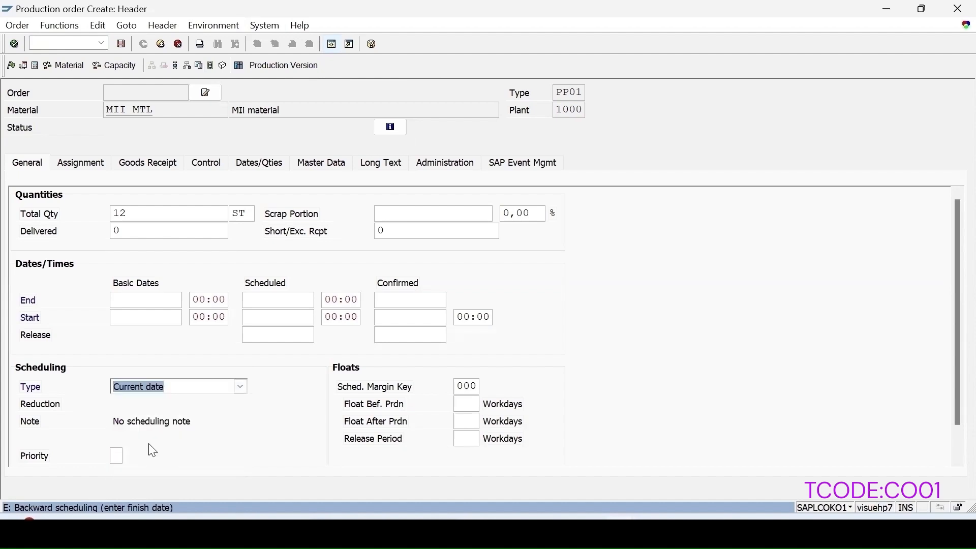
{"action": "key", "text": "Return"}
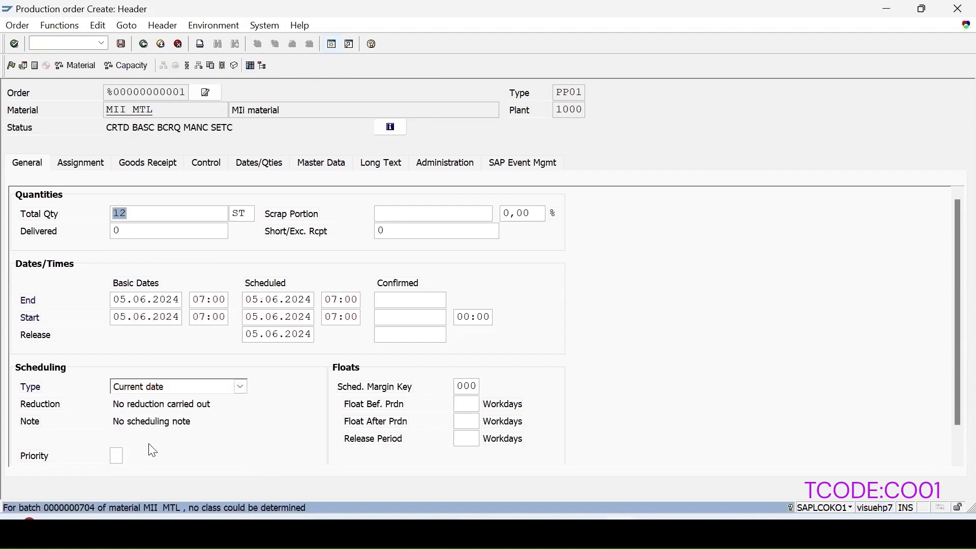
Step: Release the MII_MTL production order and save it after checking its assigned inspection lot
{"action": "left_click", "coordinate": [10, 65]}
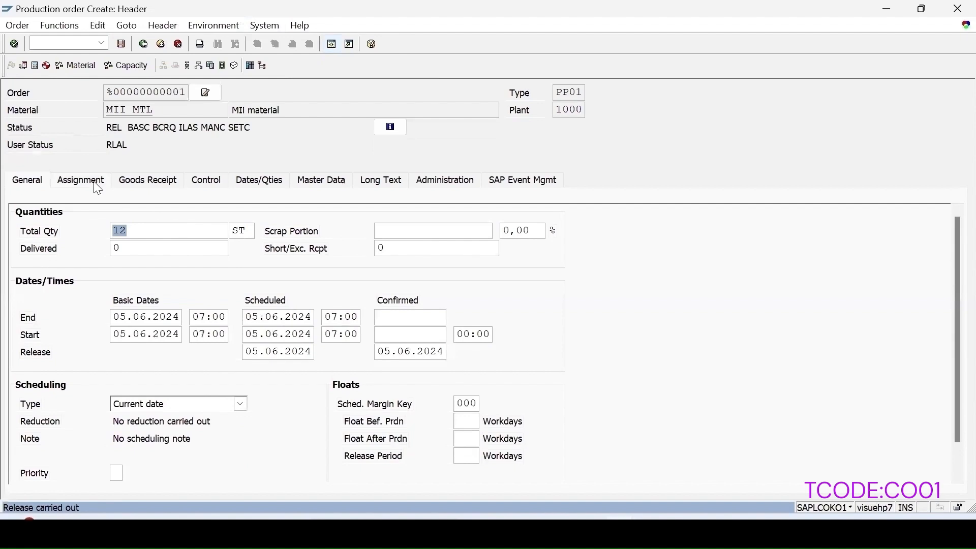
{"action": "left_click", "coordinate": [81, 180]}
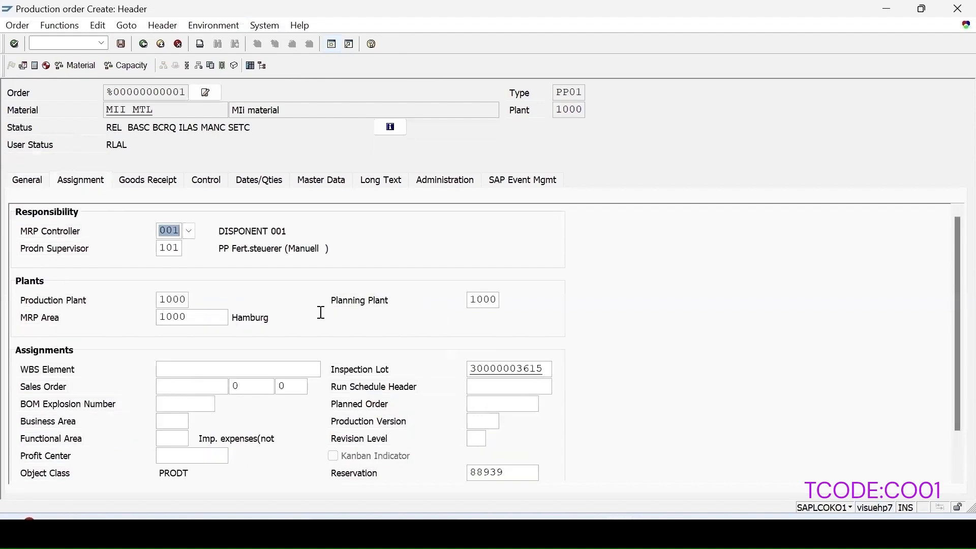
{"action": "left_click", "coordinate": [122, 44]}
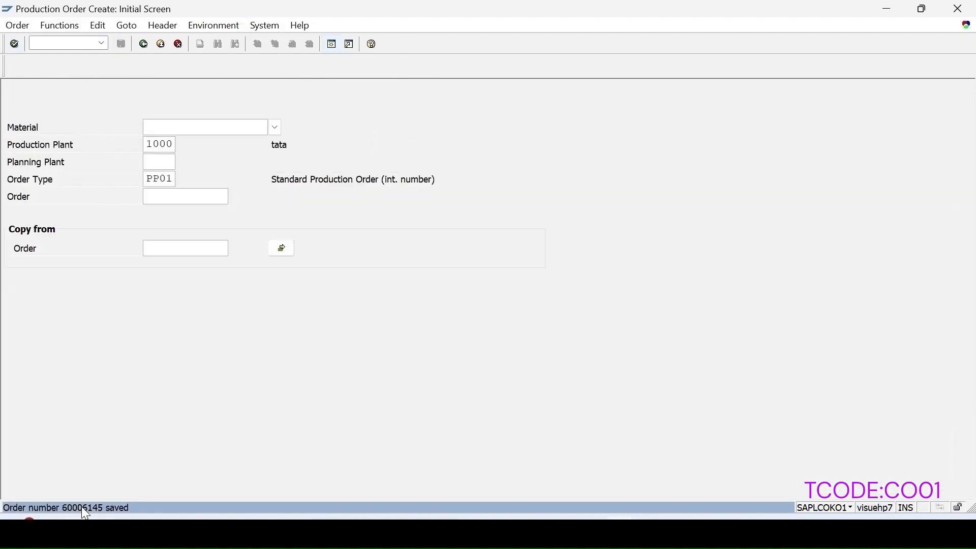
Step: Start transaction QE51N and run the plant 1000 worklist with Default Next Inspection Point switched off
{"action": "left_click", "coordinate": [62, 41]}
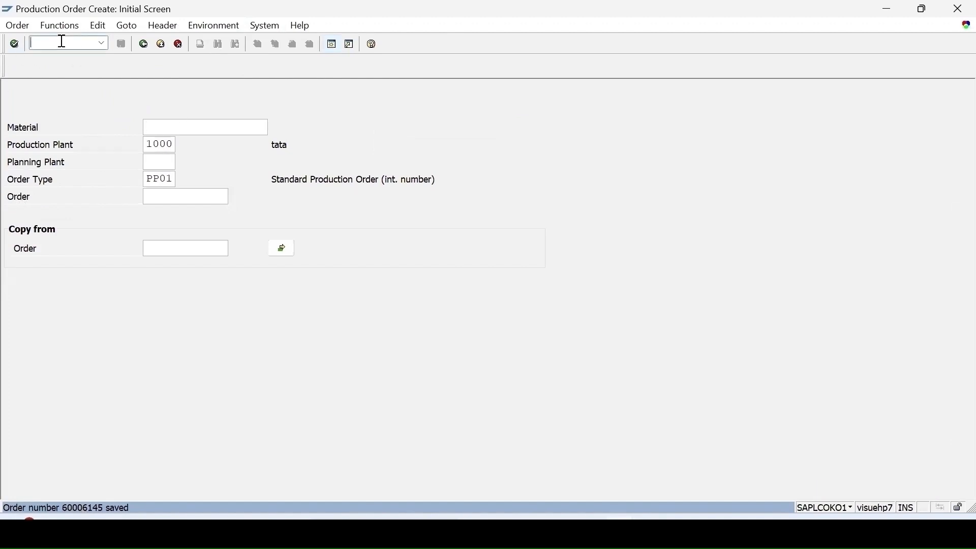
{"action": "type", "text": "/nqe51n"}
{"action": "key", "text": "Return"}
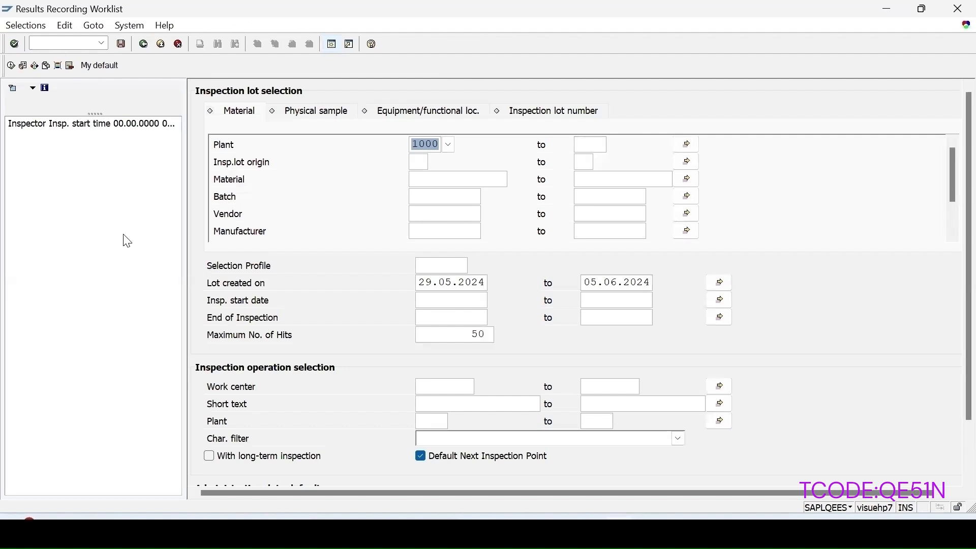
{"action": "left_click", "coordinate": [422, 457]}
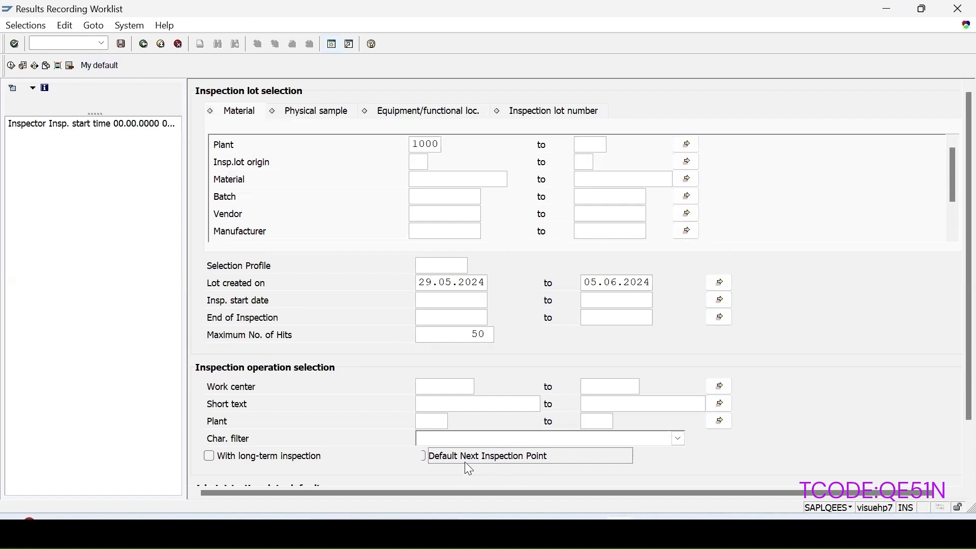
{"action": "left_click", "coordinate": [10, 66]}
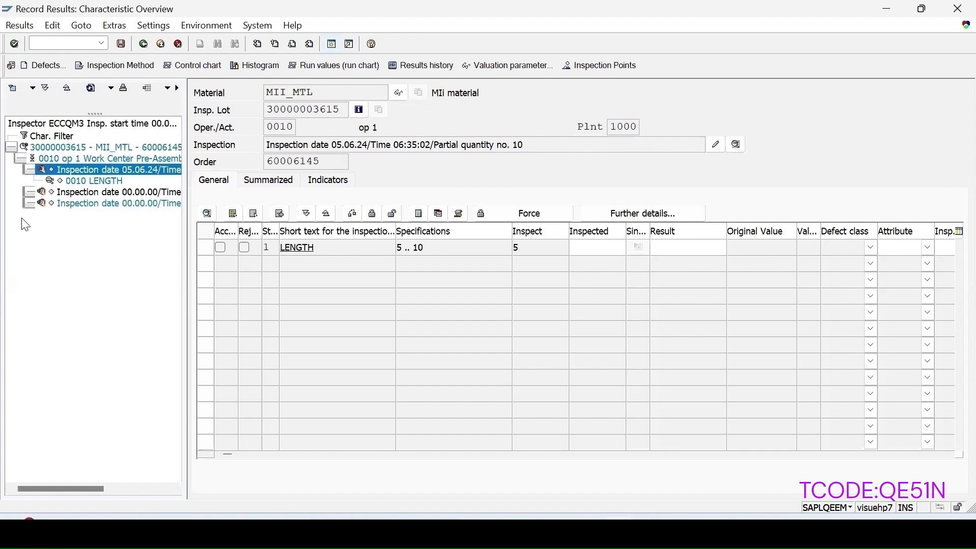
Step: Record a mean value of 6 for characteristic 0010 LENGTH at the inspection point with partial quantity no. 10
{"action": "double_click", "coordinate": [89, 181]}
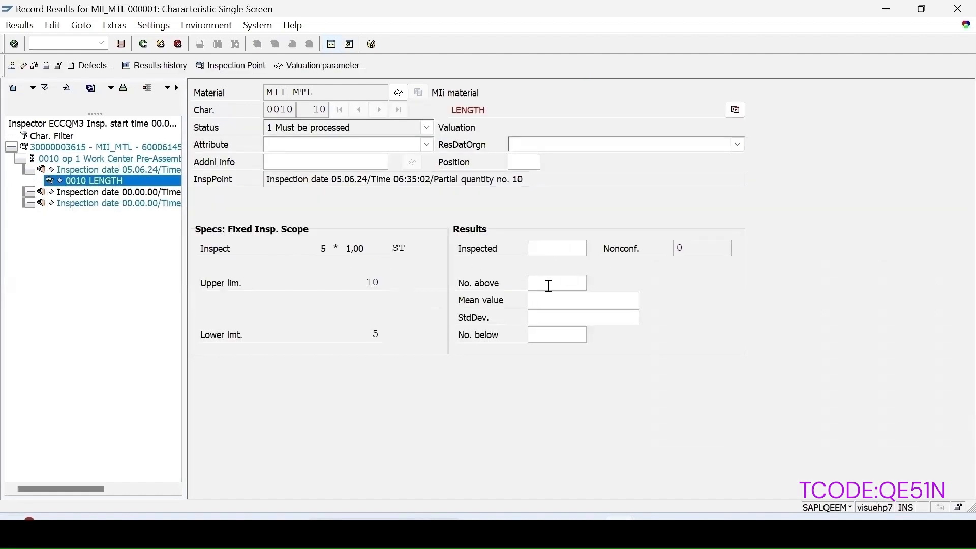
{"action": "type", "text": "6"}
{"action": "key", "text": "Return"}
{"action": "left_click", "coordinate": [98, 336]}
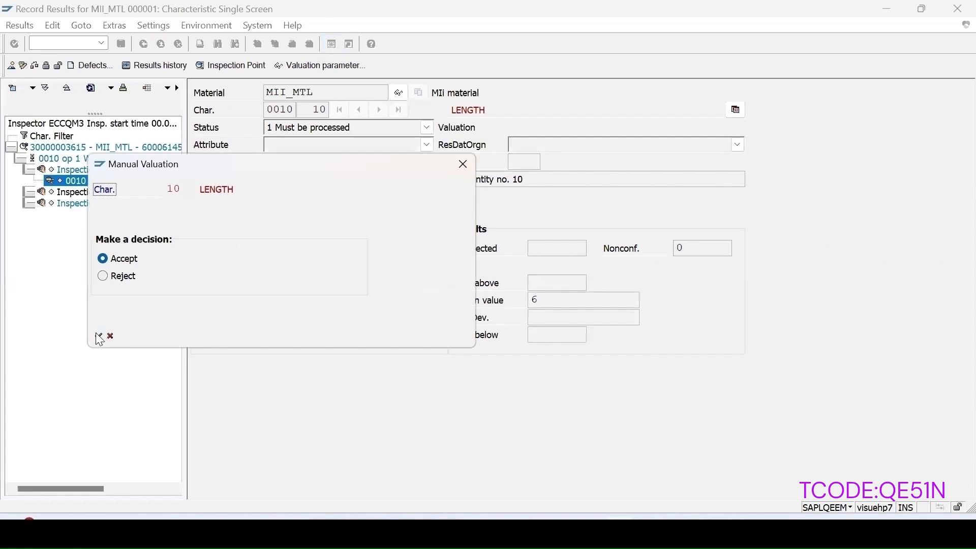
Step: Expand the remaining inspection points of operation 0010 and examine their partial quantities and LENGTH characteristics
{"action": "left_click", "coordinate": [28, 192]}
{"action": "left_click", "coordinate": [94, 203]}
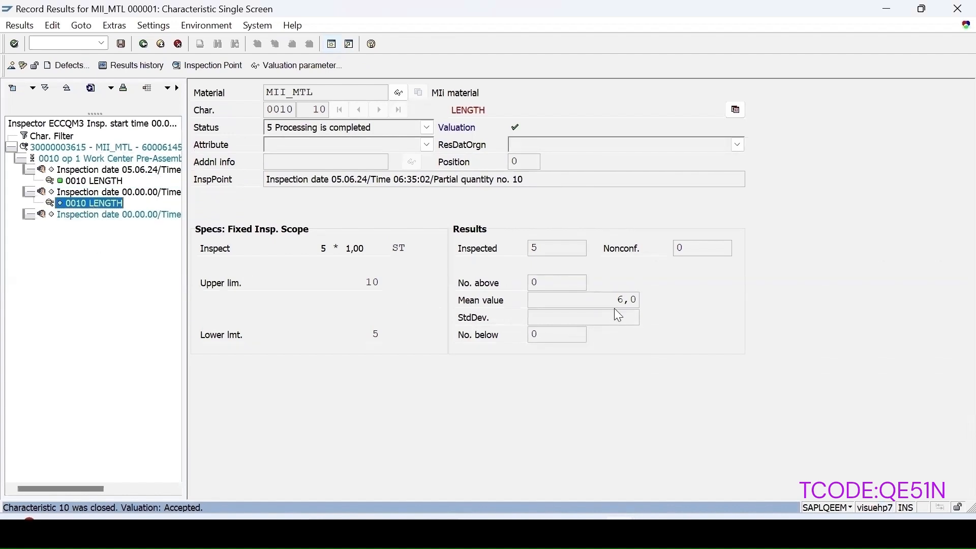
{"action": "left_click", "coordinate": [27, 215]}
{"action": "key", "text": "Up"}
{"action": "key", "text": "Up"}
{"action": "key", "text": "Up"}
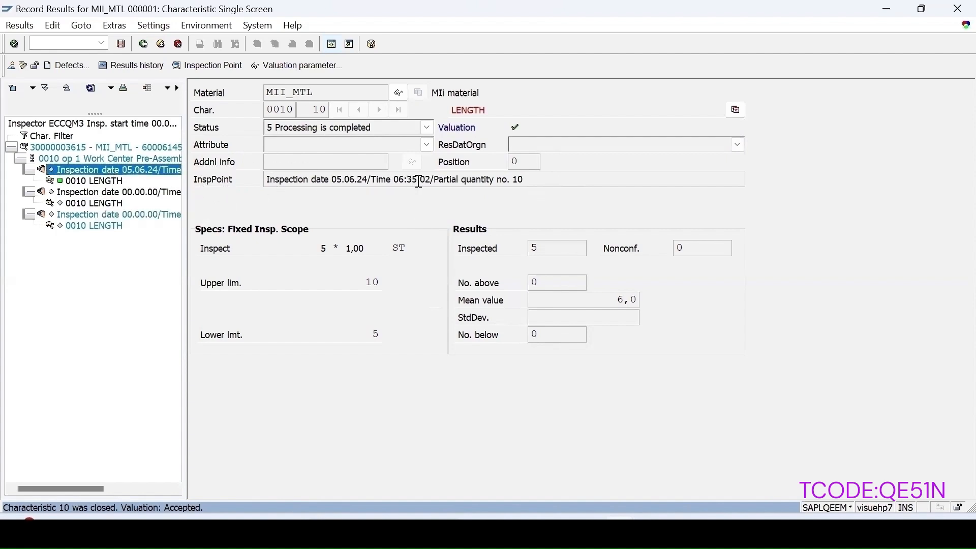
{"action": "left_click", "coordinate": [82, 183]}
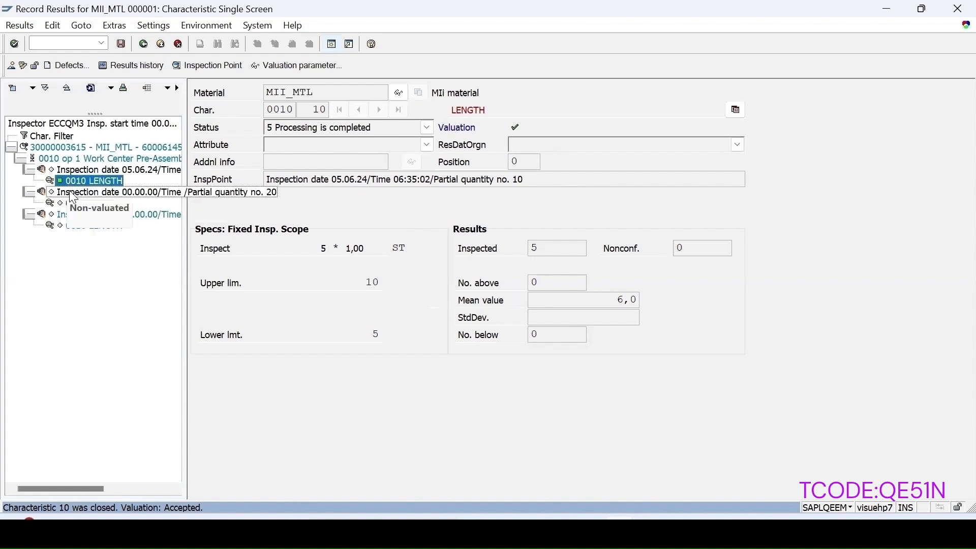
{"action": "left_click", "coordinate": [72, 204]}
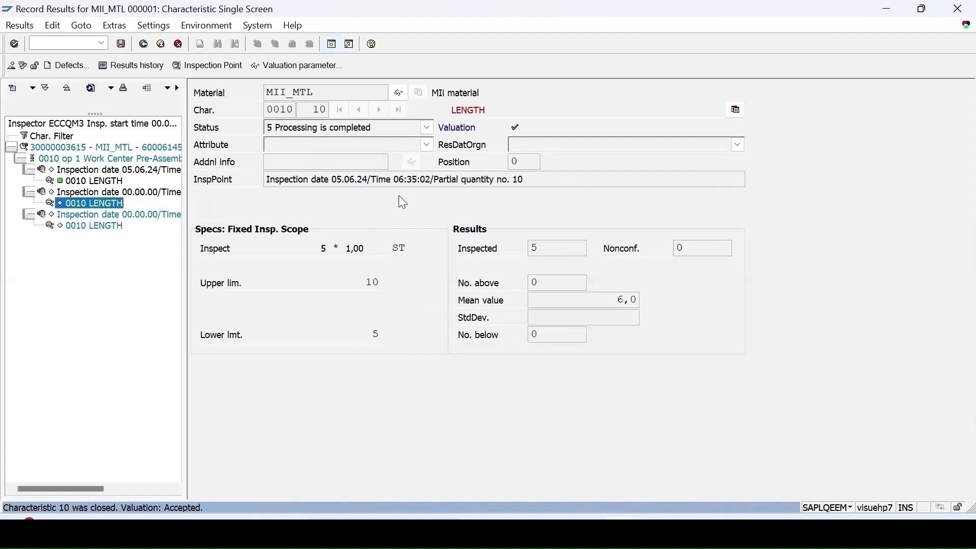
{"action": "type", "text": "/n"}
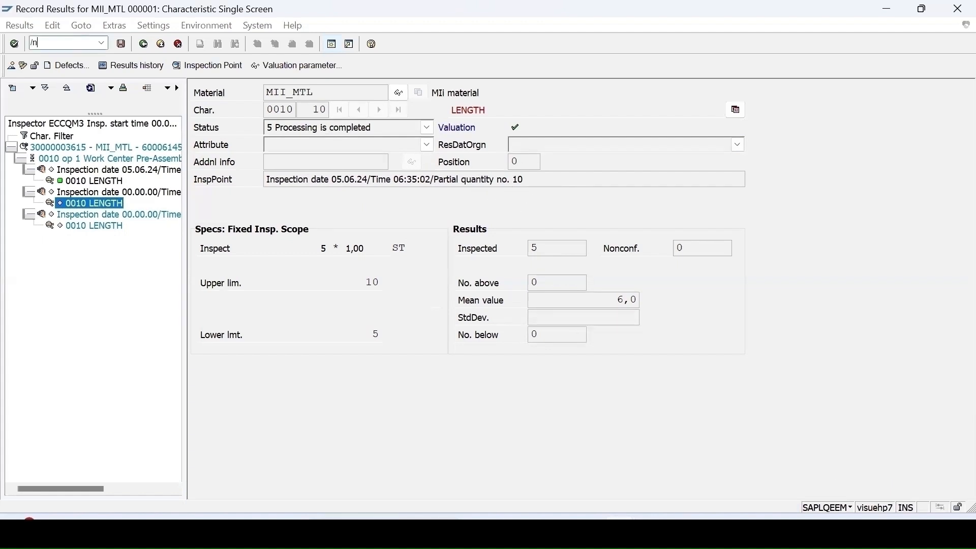
{"action": "type", "text": "qcco"}
{"action": "key", "text": "Return"}
Step: Start transaction QCC0 and search the Quality Management customizing structure for "inspection point"
{"action": "type", "text": "/nqcc0"}
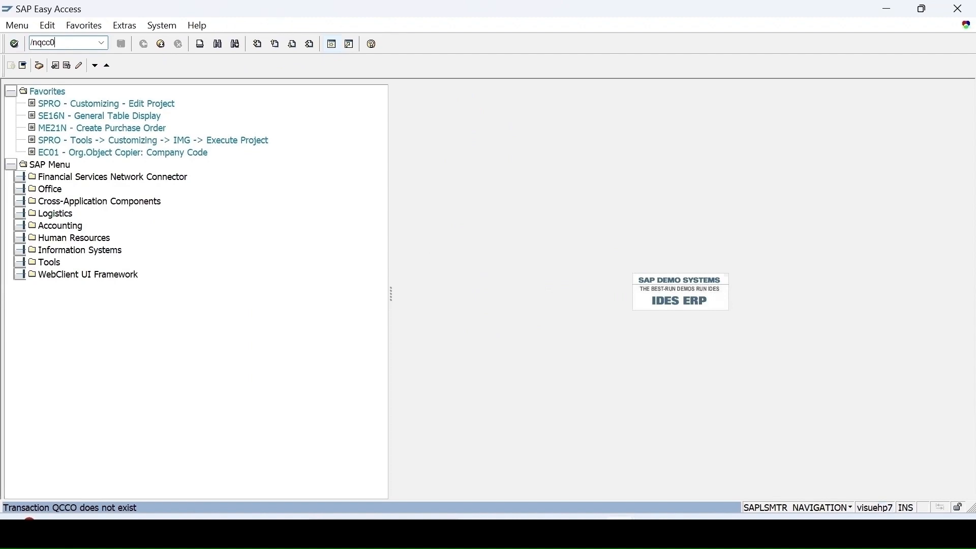
{"action": "key", "text": "Return"}
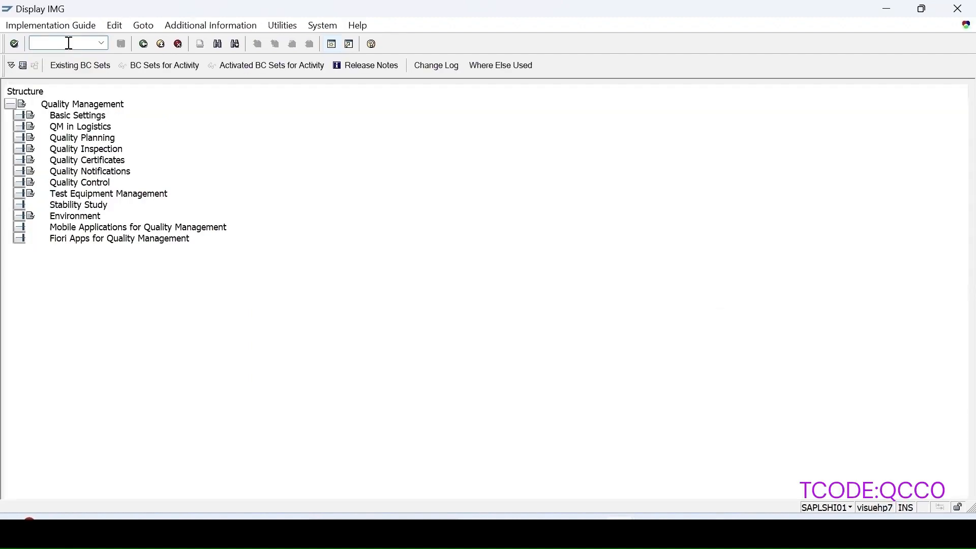
{"action": "key", "text": "ctrl+f"}
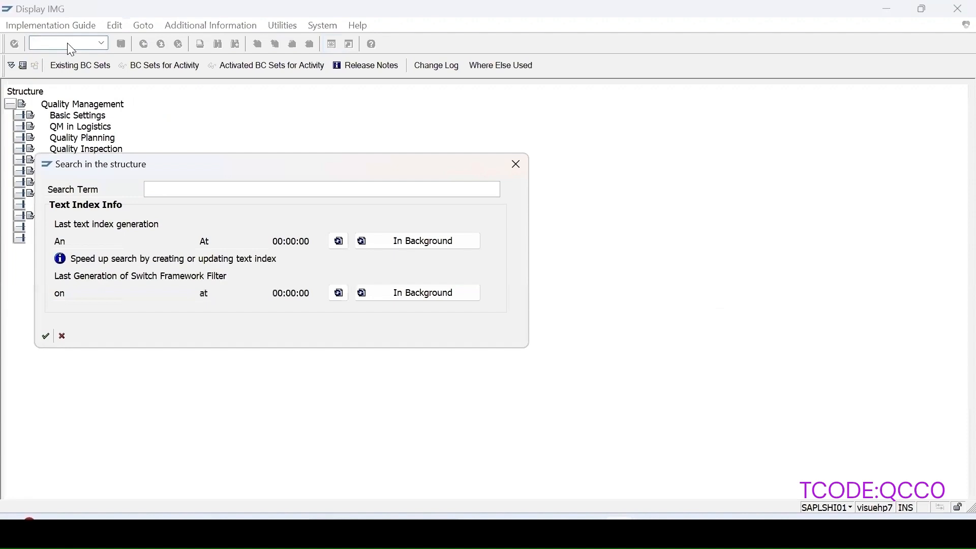
{"action": "type", "text": "inspection point"}
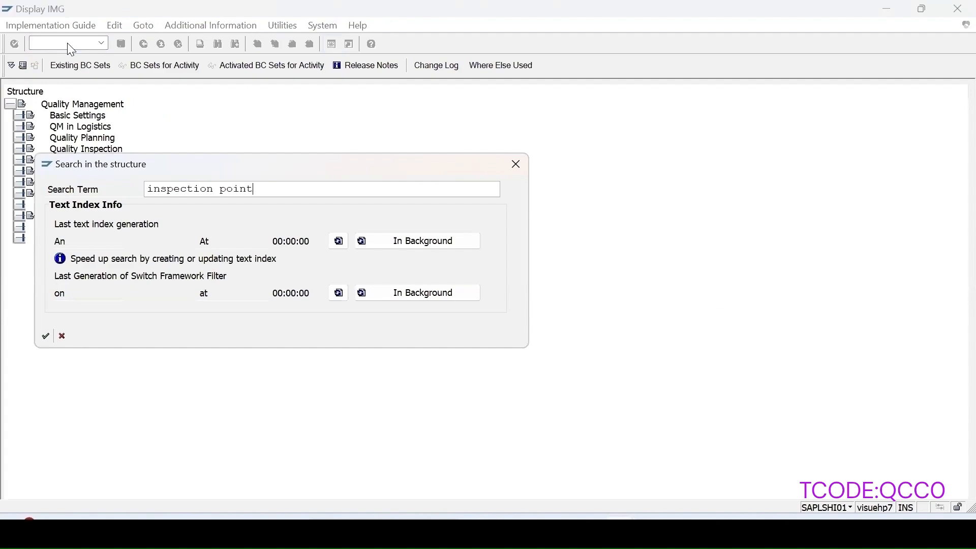
{"action": "key", "text": "Return"}
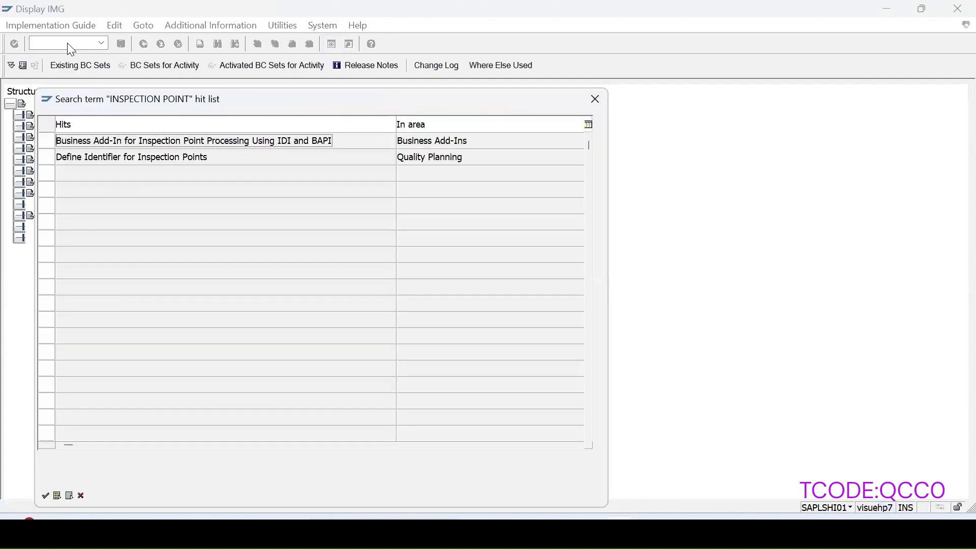
Step: Run Define Identifier for Inspection Points and display the details of field combination 150, Generated insp. point; quantity or time
{"action": "double_click", "coordinate": [144, 158]}
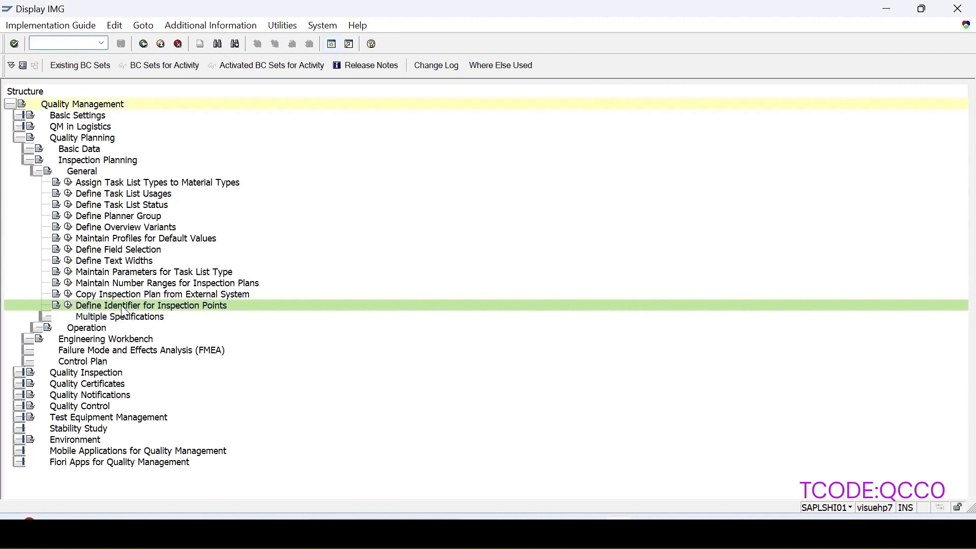
{"action": "left_click", "coordinate": [69, 306]}
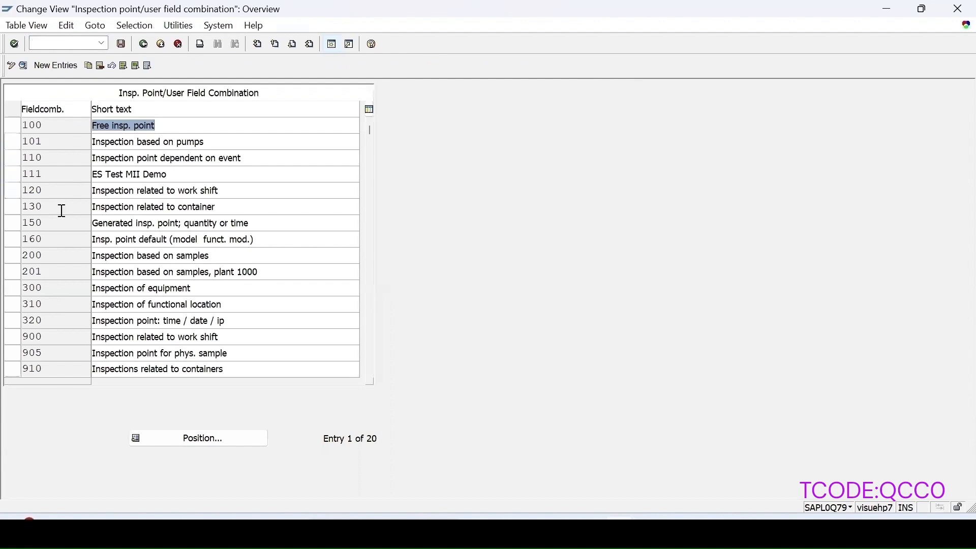
{"action": "left_click", "coordinate": [13, 225]}
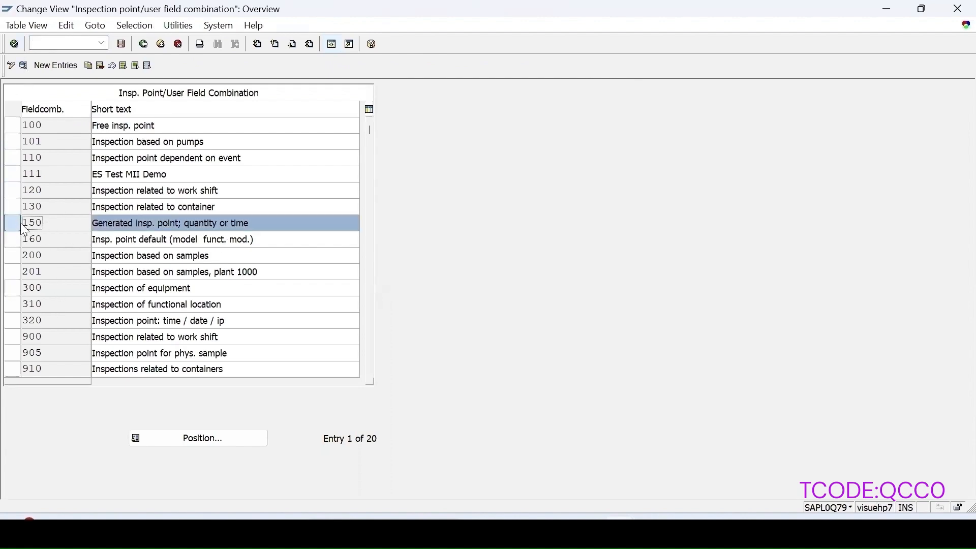
{"action": "left_click", "coordinate": [23, 65]}
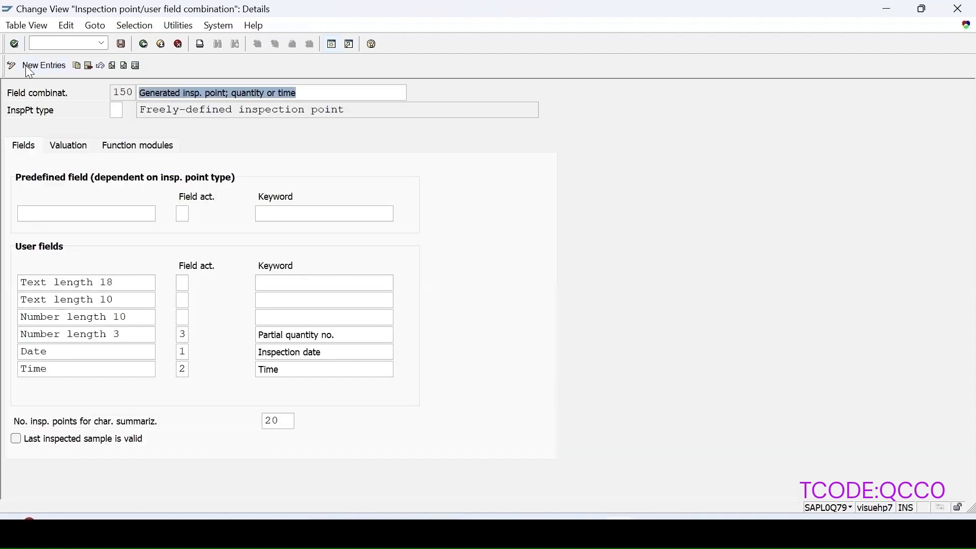